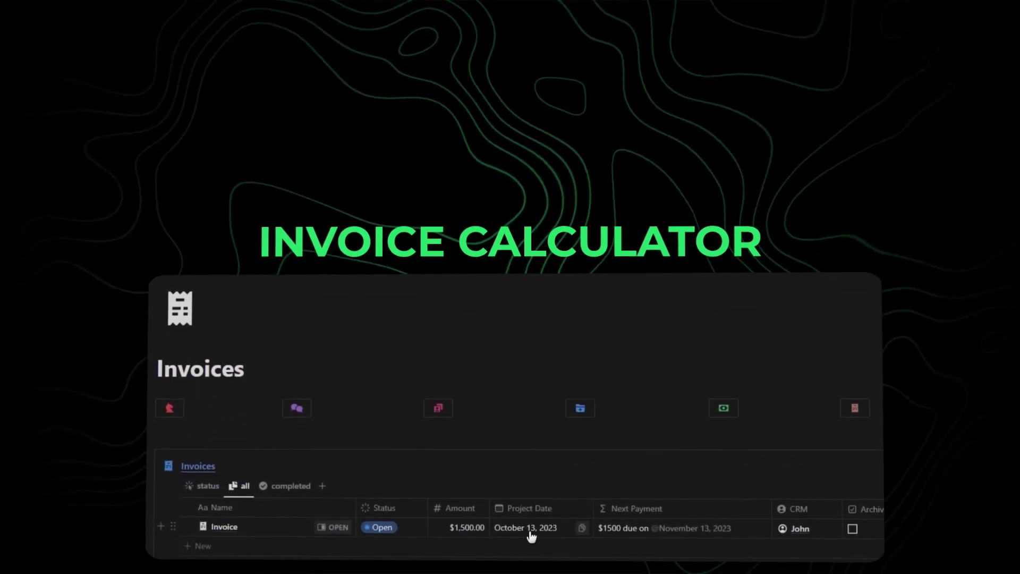
click(701, 399)
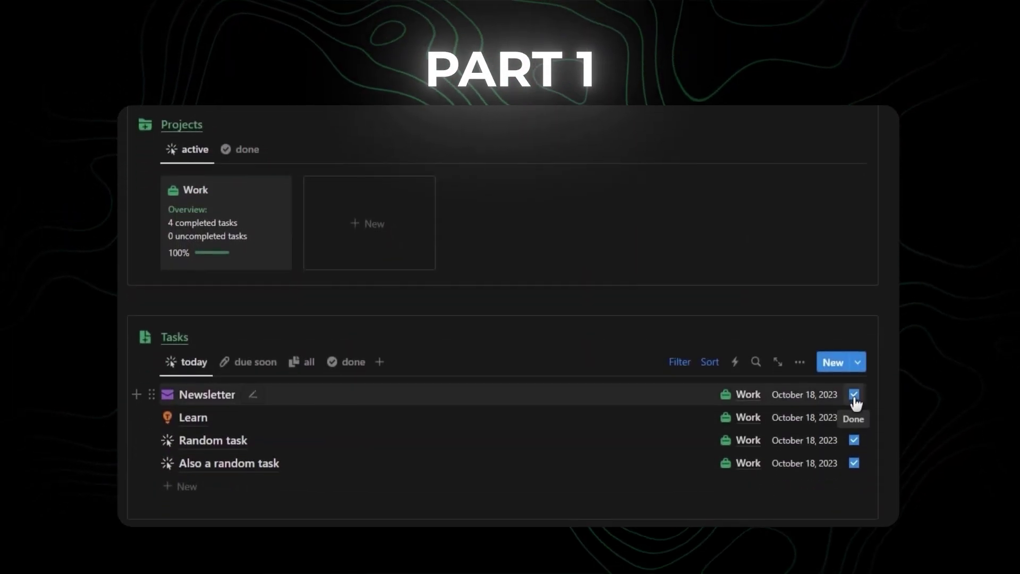
- Toggle the done checkboxes of the Newsletter, Learn and Random task entries in the Tasks list
click(854, 393)
click(854, 416)
click(854, 439)
click(854, 439)
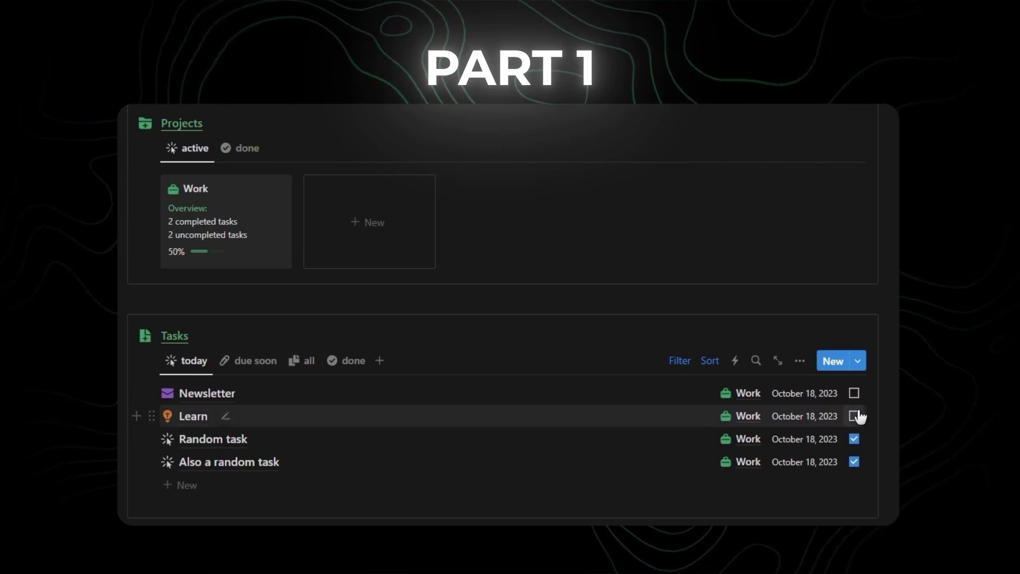
click(854, 417)
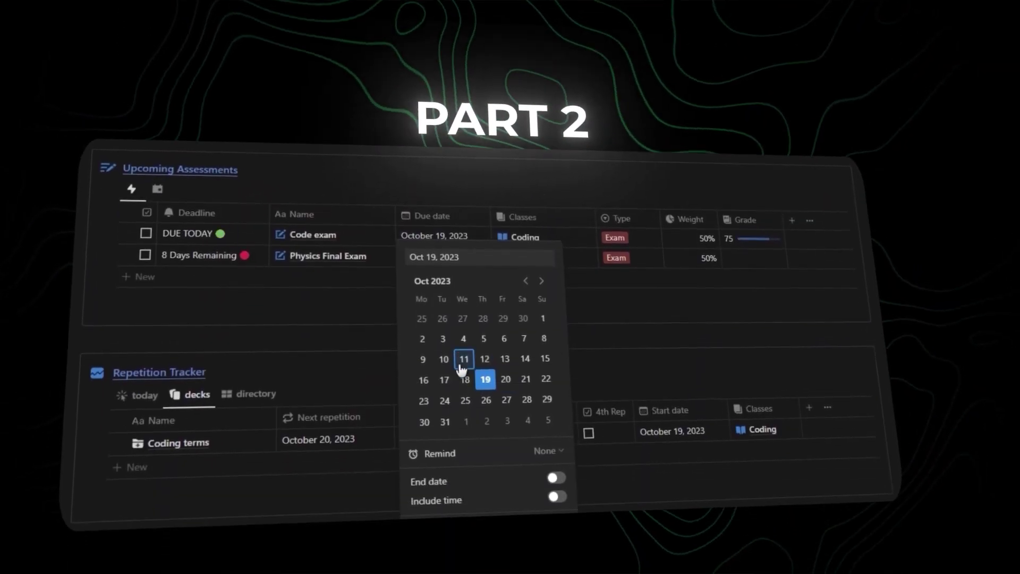
- Try October 9, 2023 as the due date of the Code exam assessment, and settle on October 12, 2023
click(424, 352)
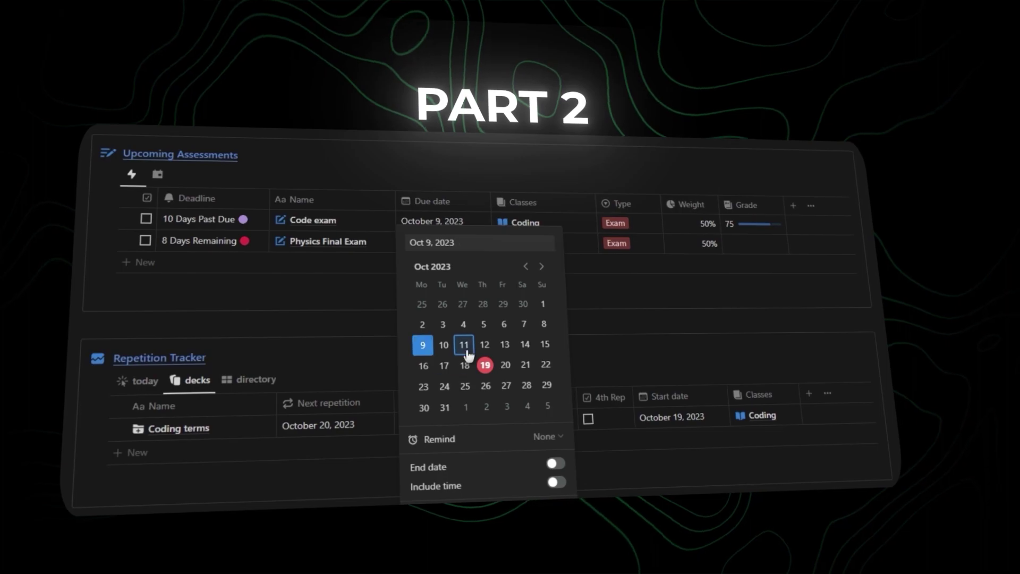
click(483, 345)
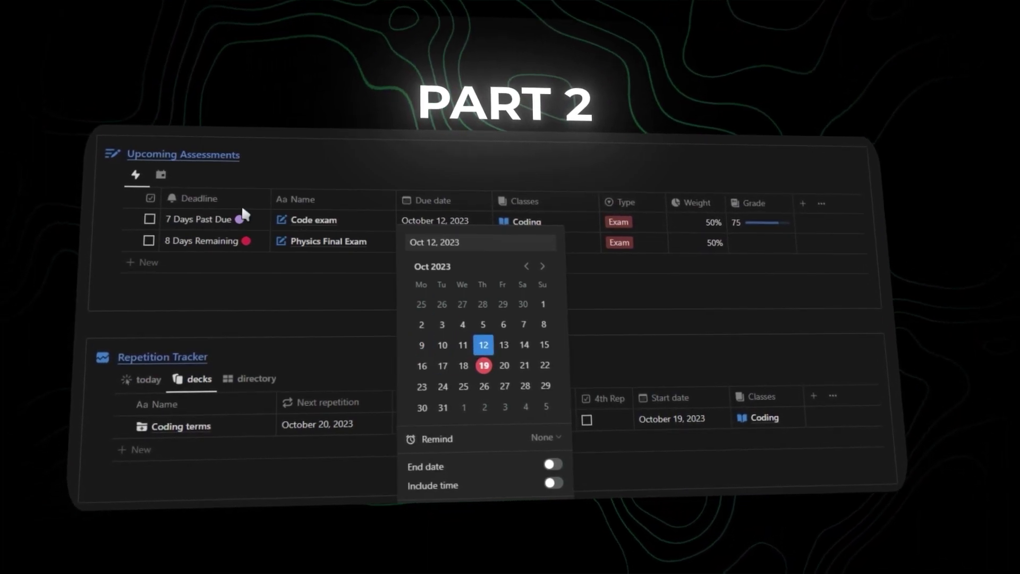
click(196, 214)
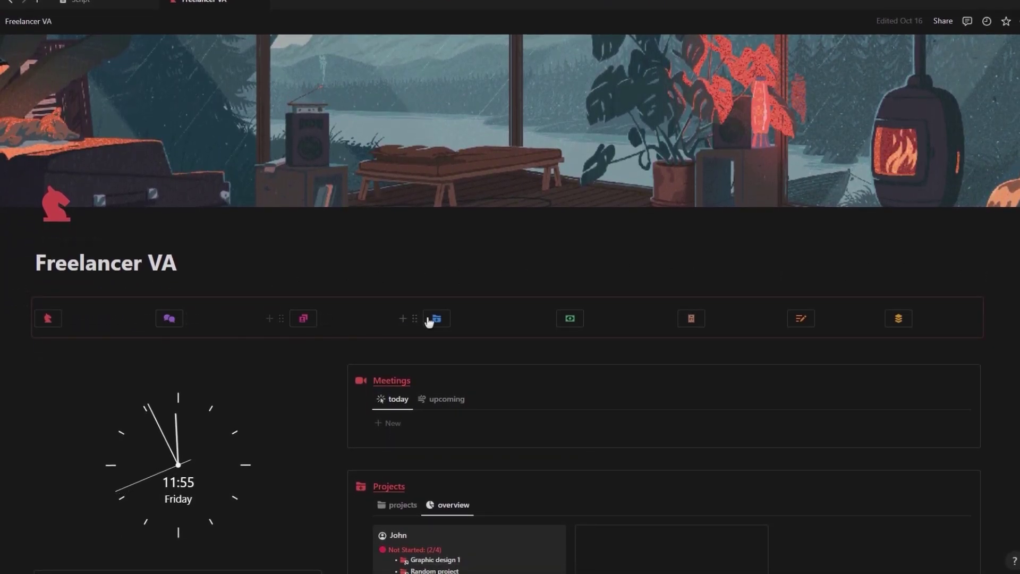
- Open the Invoices page and set the invoice's project date to October 27, 2023
click(691, 318)
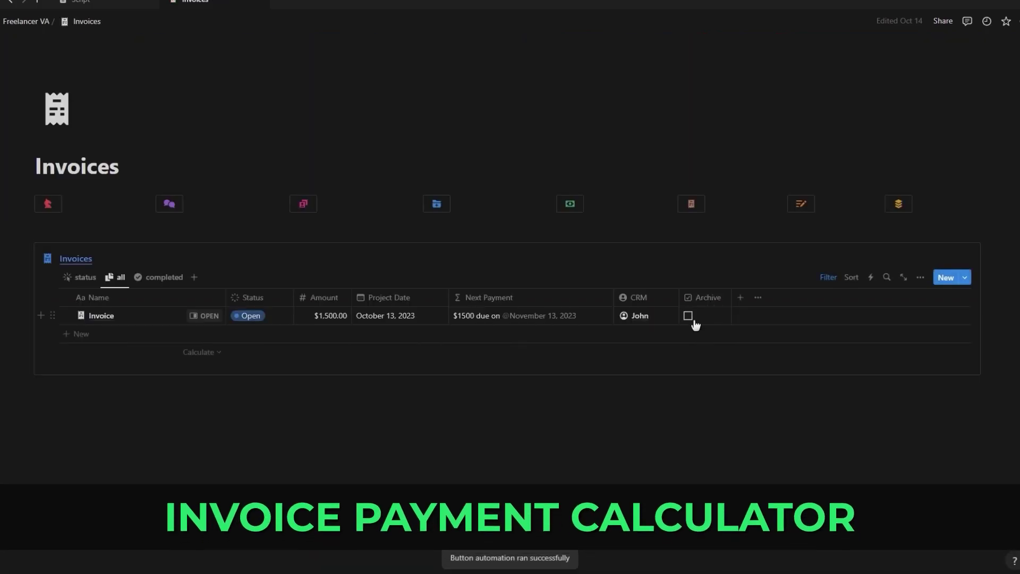
click(390, 321)
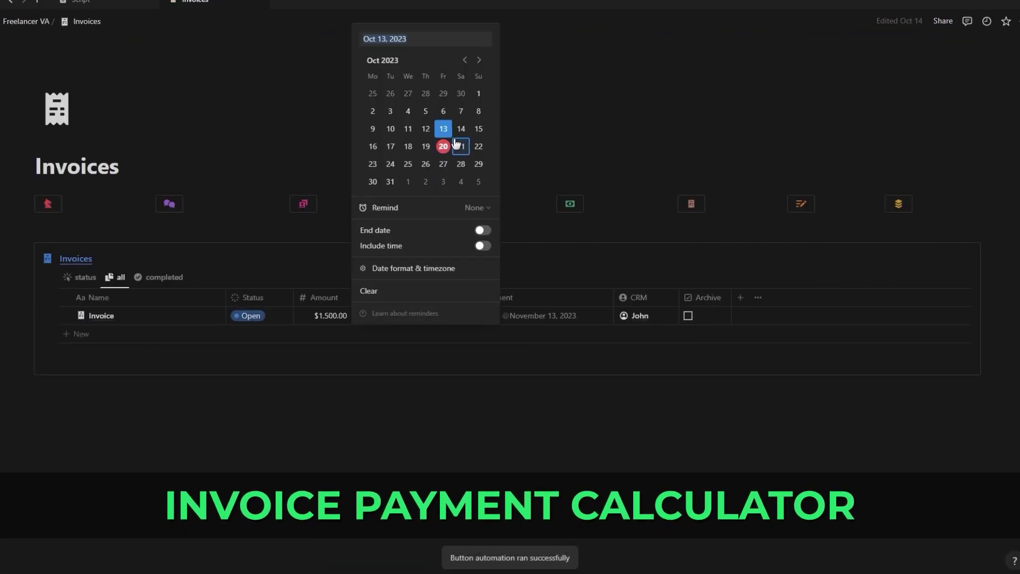
click(459, 164)
click(533, 330)
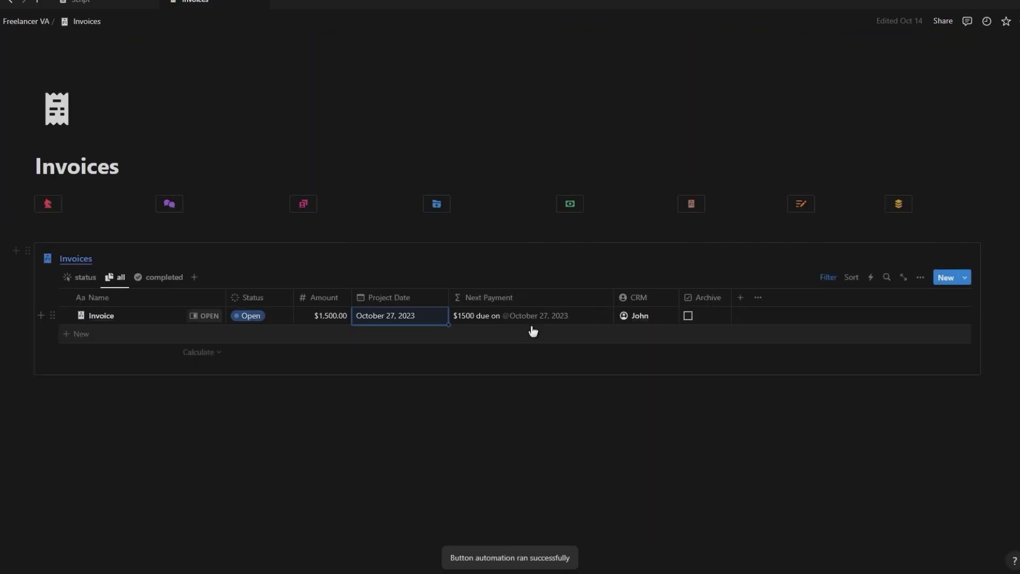
- Change the invoice's project date to September 30, 2023
click(410, 319)
click(462, 94)
click(556, 319)
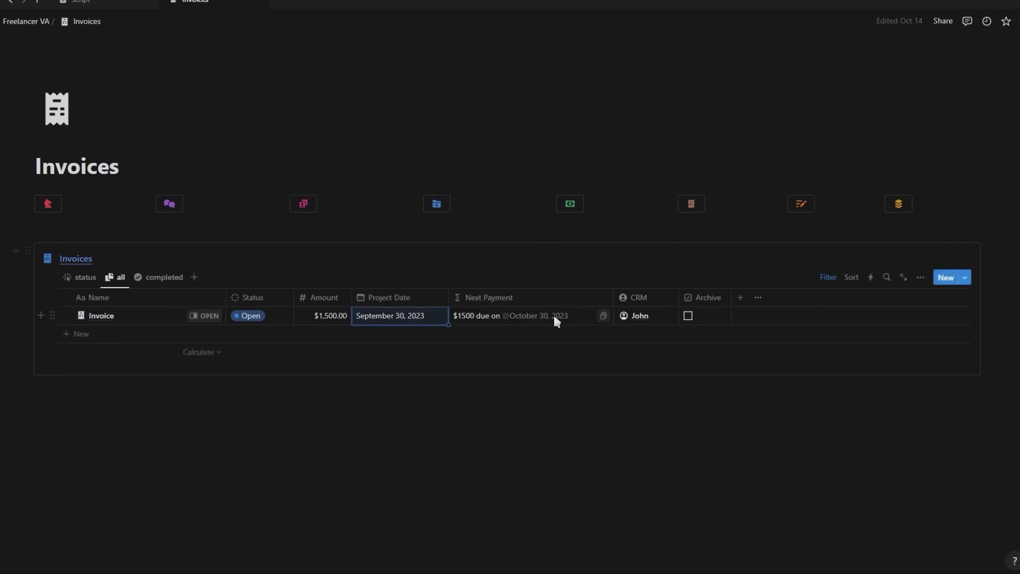
- Set the invoice's project date to July 26, 2023, after trying July 15, 2023
click(427, 317)
click(458, 59)
click(458, 59)
click(461, 131)
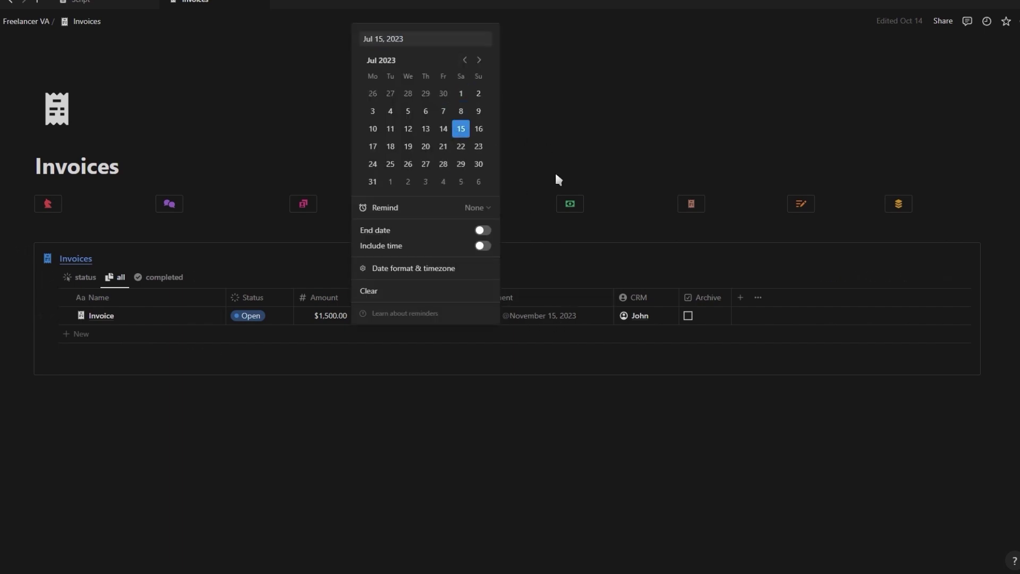
click(556, 178)
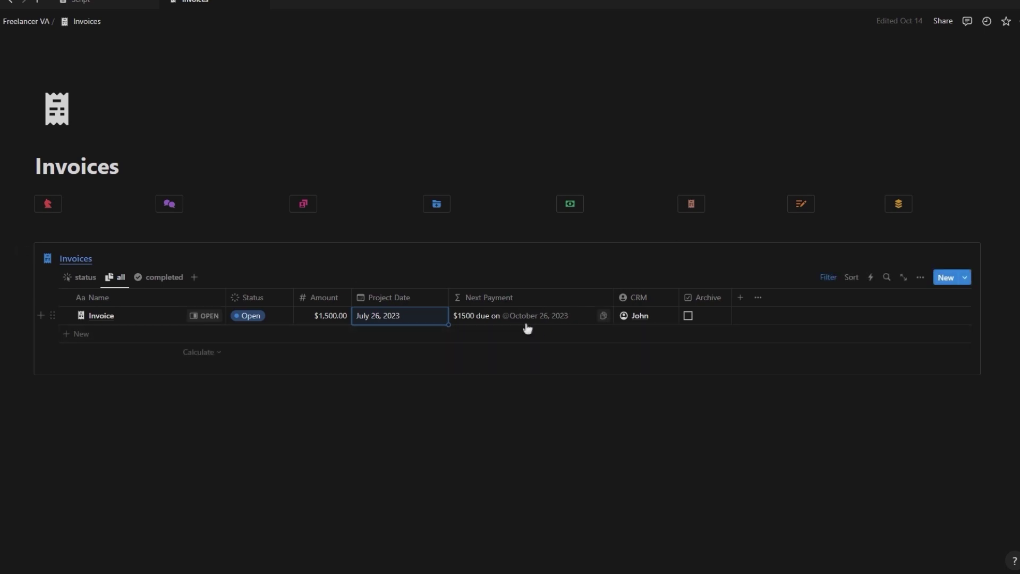
- Switch the invoice's status to Overdue and back to Open
click(254, 319)
click(267, 365)
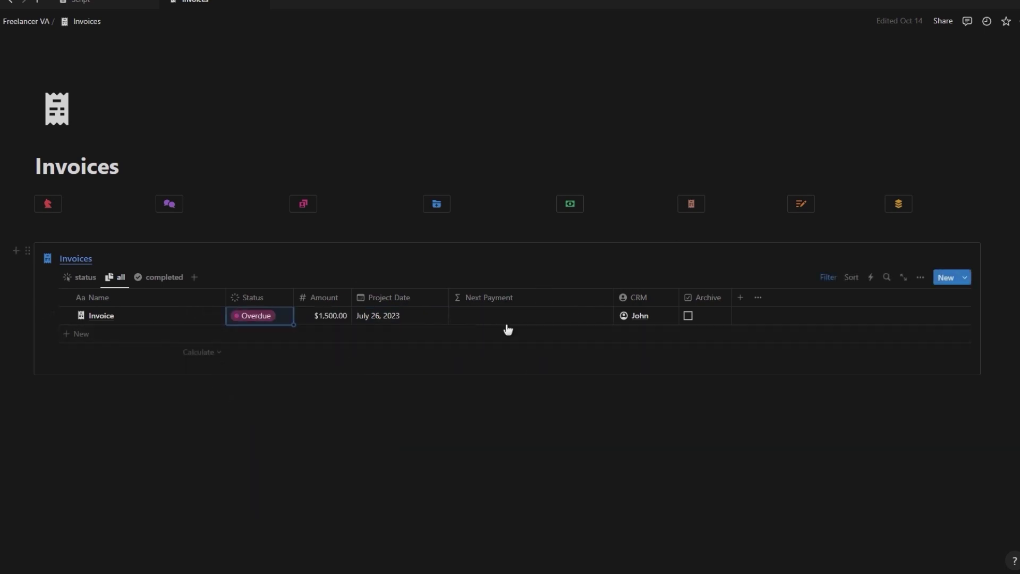
click(264, 315)
click(289, 411)
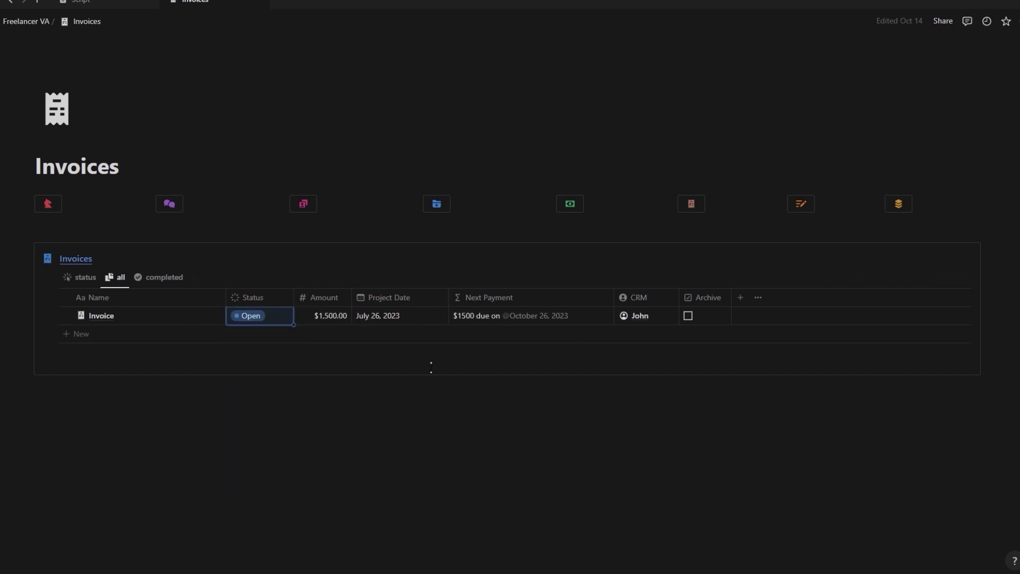
- Clear the Next Payment formula and start a lets() function with a variable named date
click(586, 319)
key(ctrl+a)
key(BackSpace)
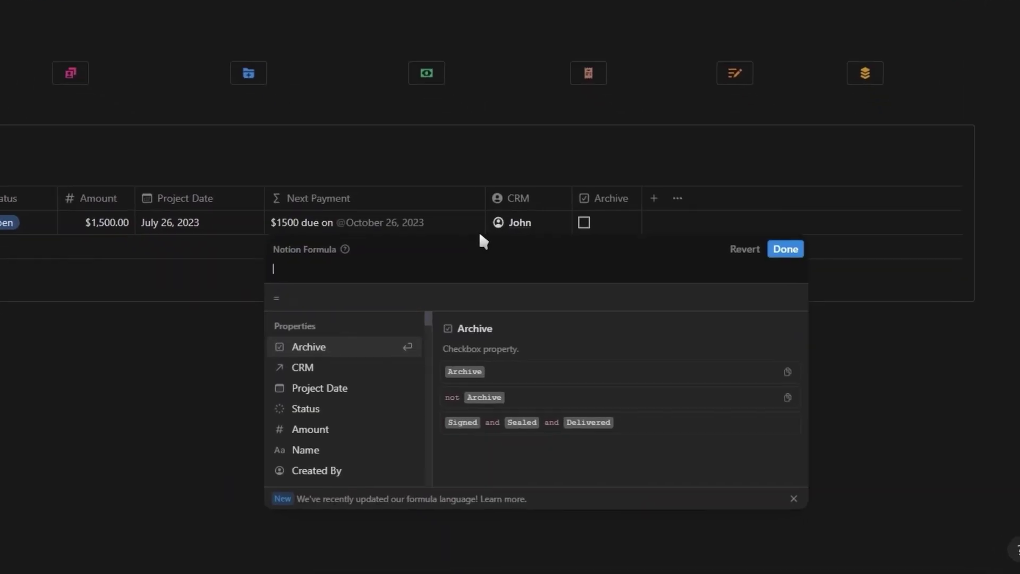
text(lets)
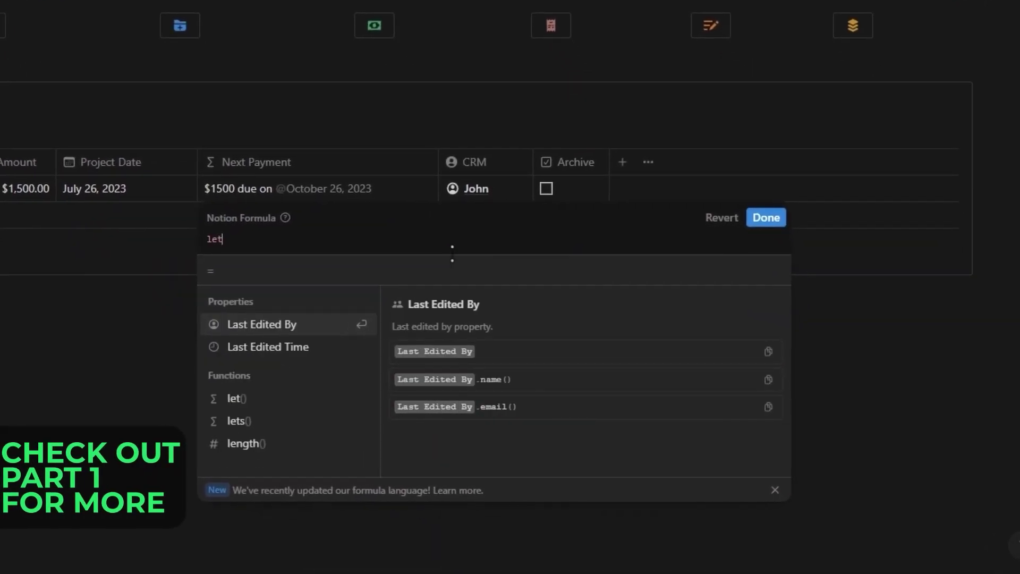
key(Return)
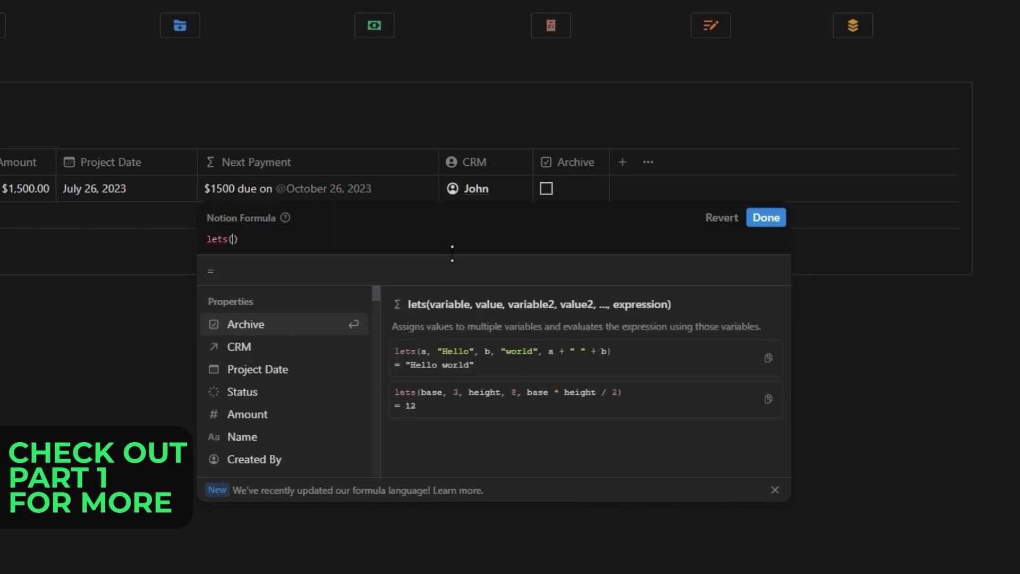
key(shift+Return)
text(date,)
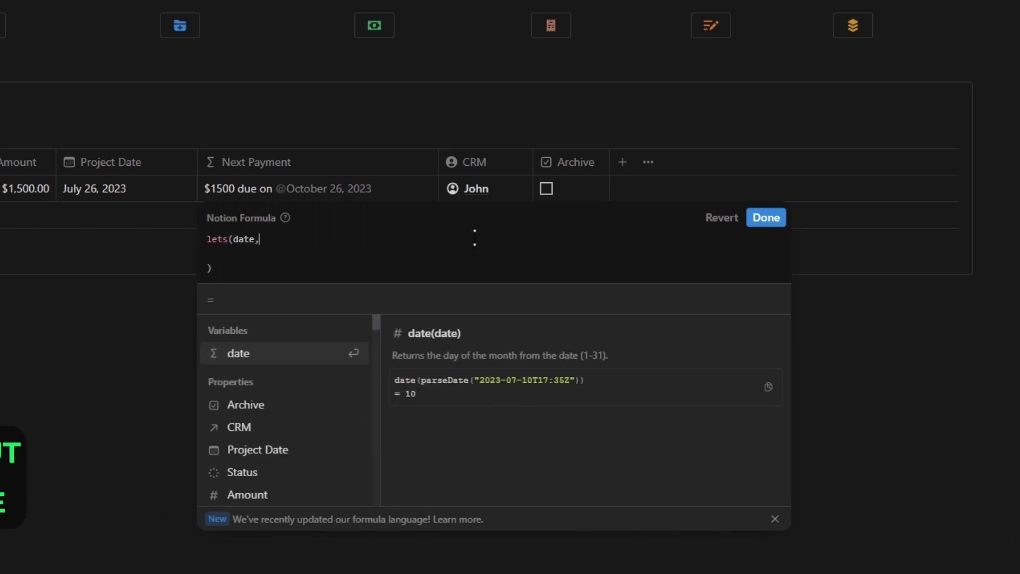
- Define the date variable's value with parseDate(), beginning its argument with now().year() + "-" + and a line break
key(shift+Return)
text(par)
key(Return)
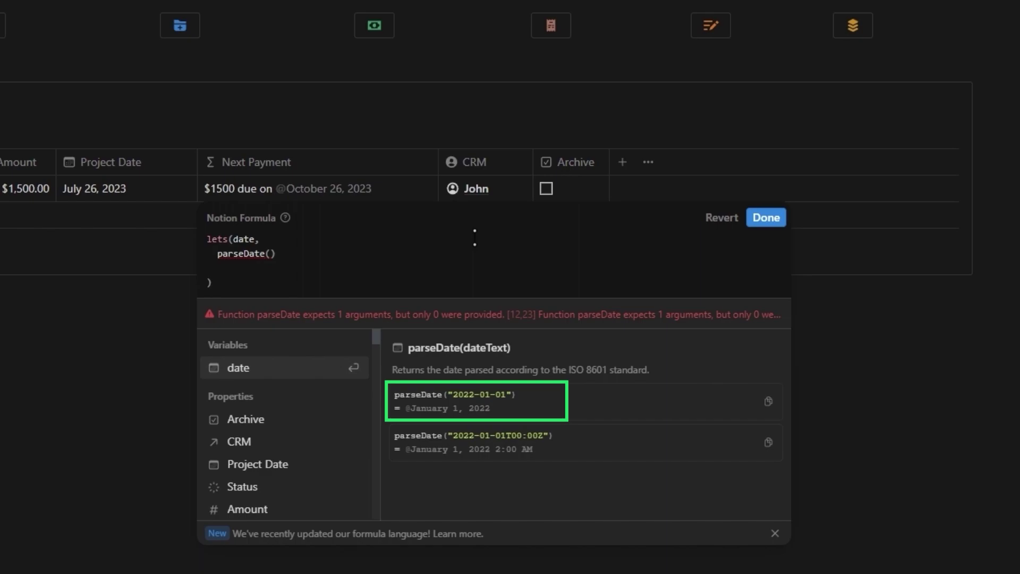
text(now().y)
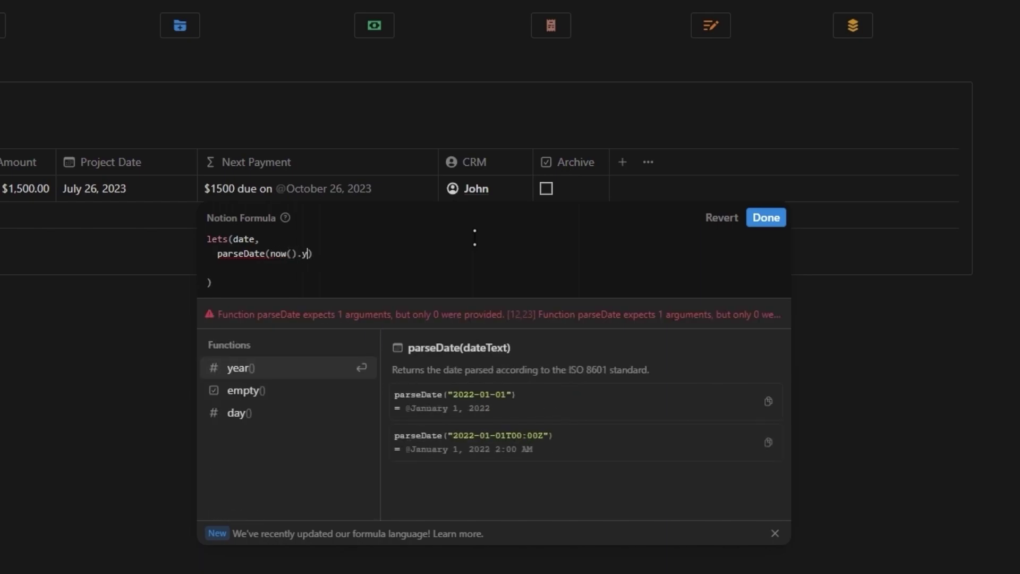
text(ea)
key(Return)
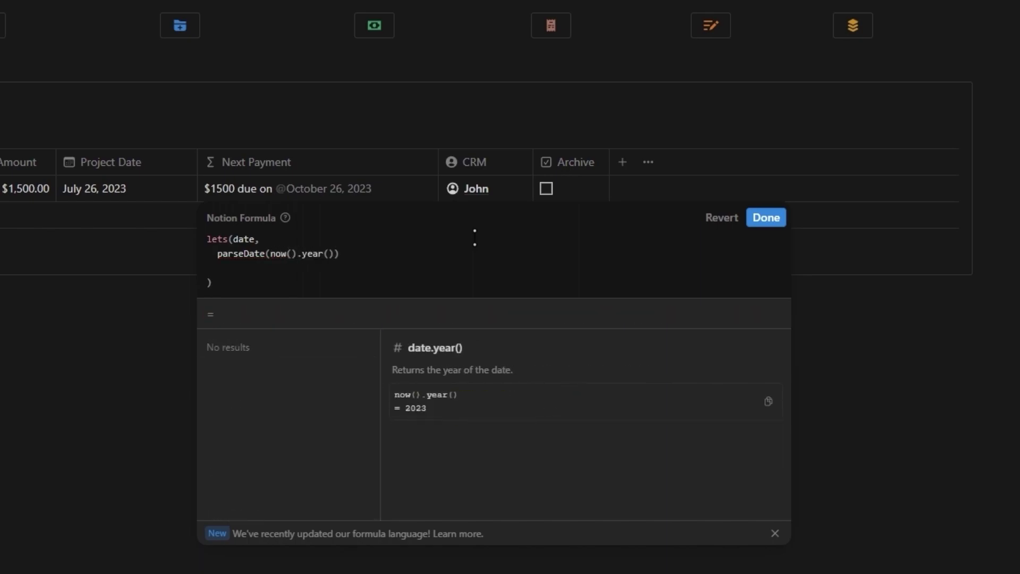
text(+ "-)
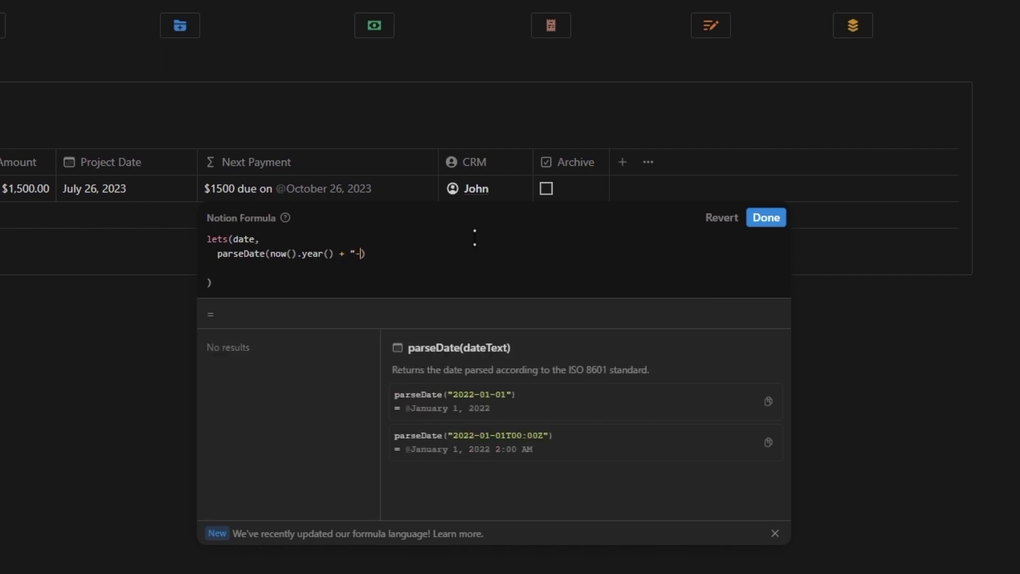
text(" +)
key(shift+Return)
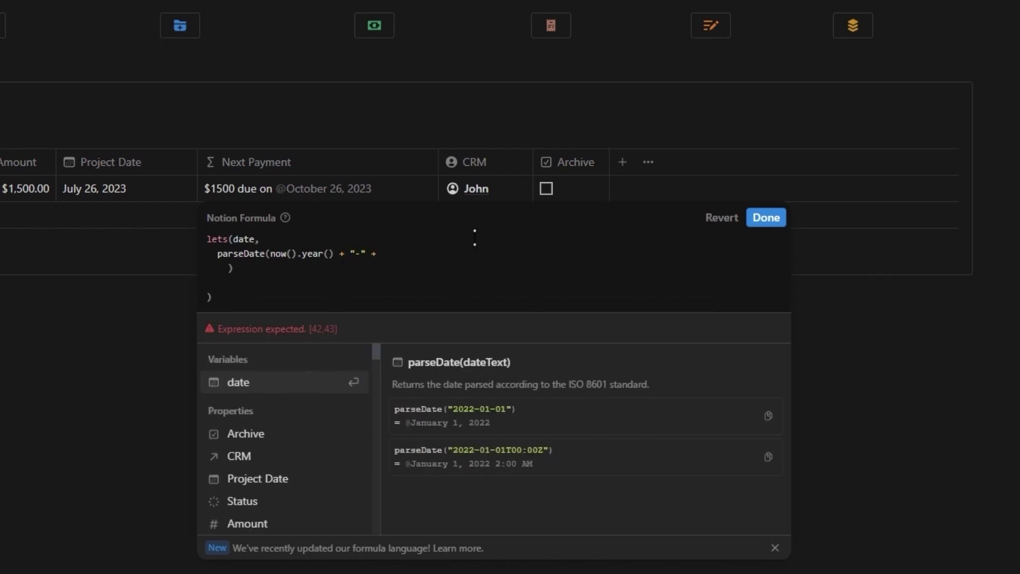
- Extend the parseDate() argument with now().month() + "-" + and a line break
text(now().month() +)
text( "-" +)
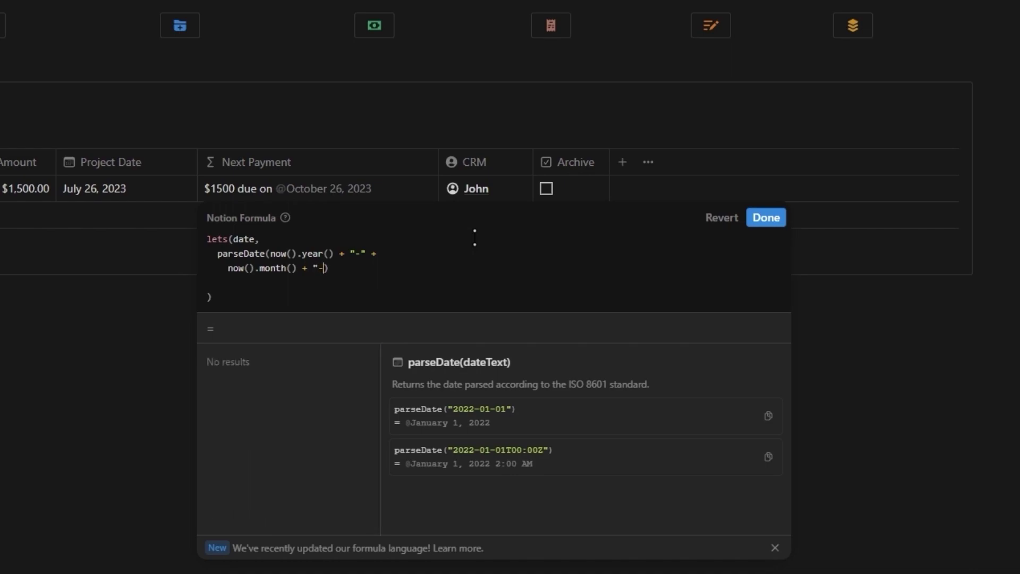
key(shift+Return)
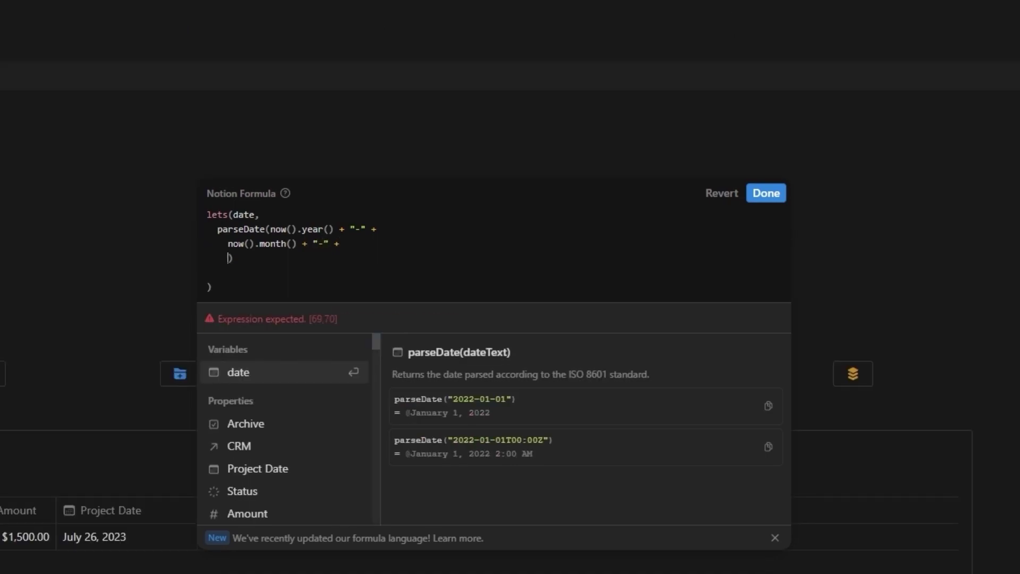
- Complete the parseDate() argument with the Project Date property followed by .dateStart().formatDate("DD")
click(272, 470)
text(.dates)
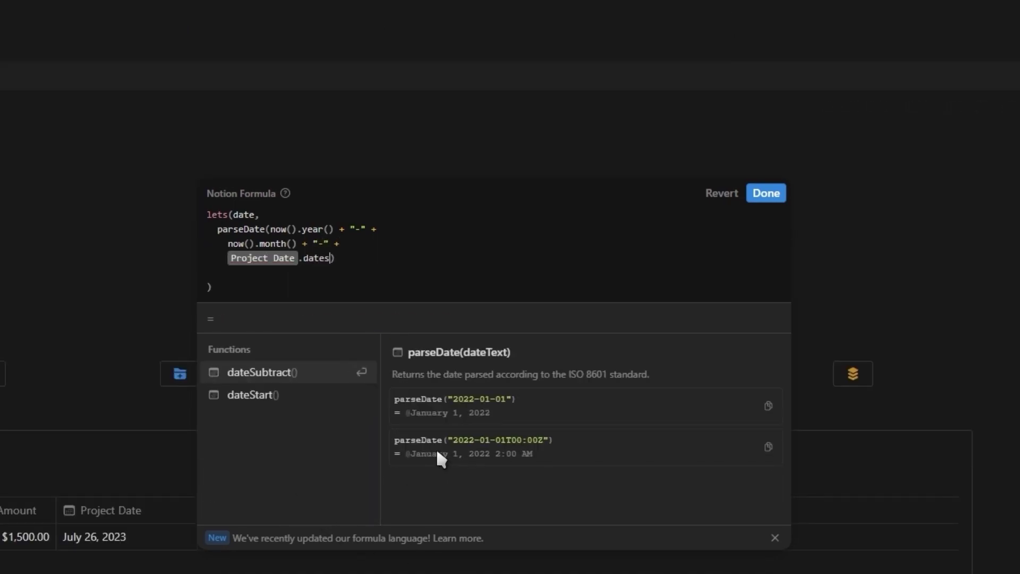
click(325, 398)
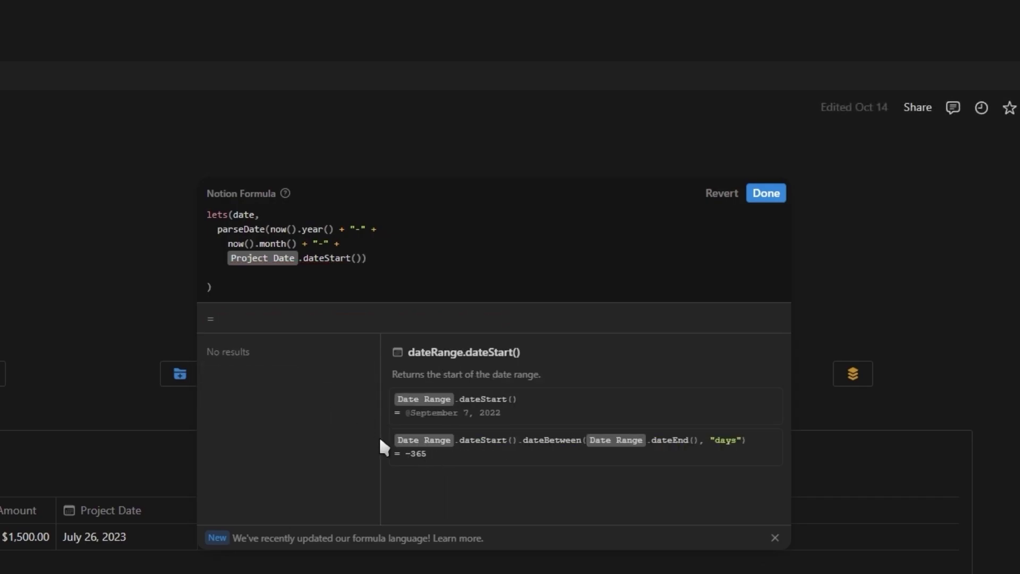
text(.for)
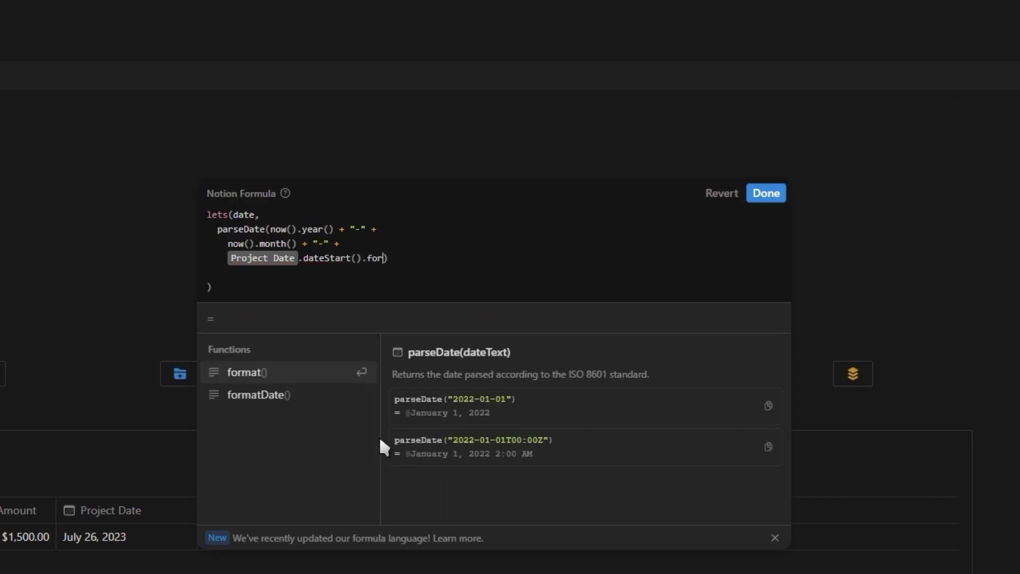
key(Return)
text(")
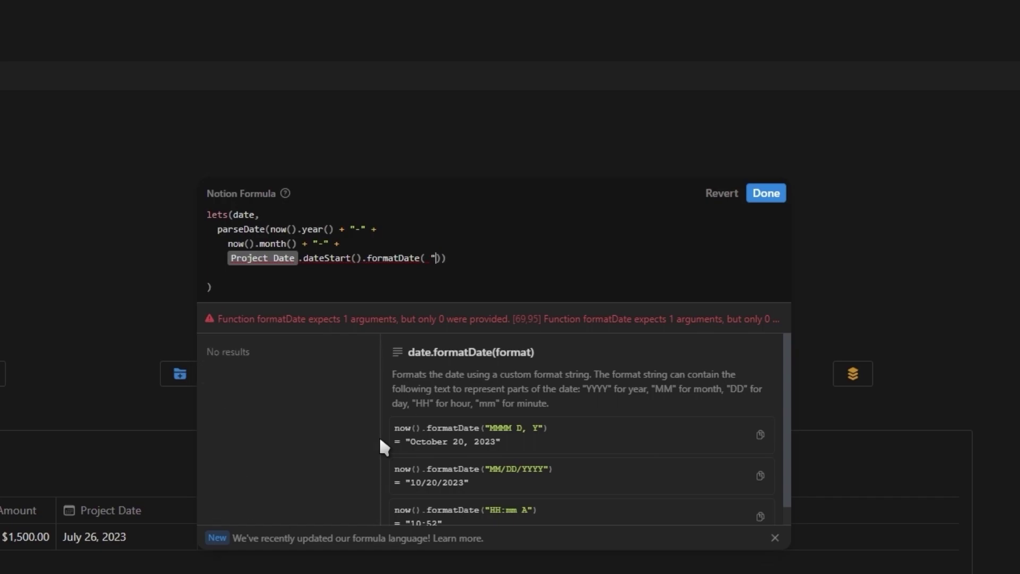
text(DD")
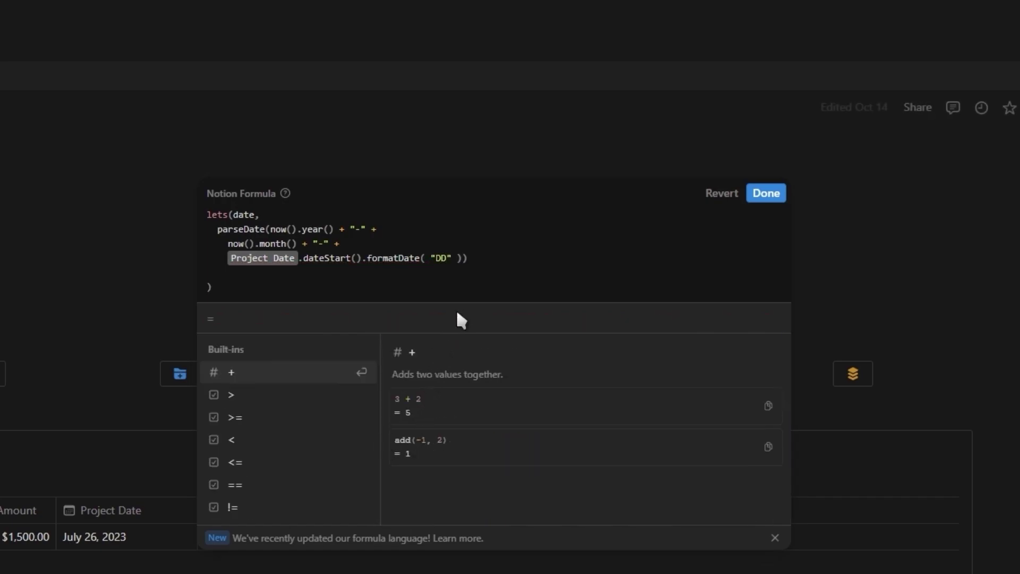
- End the date definition with a comma and start an if() function below it, separated by a blank line
click(475, 261)
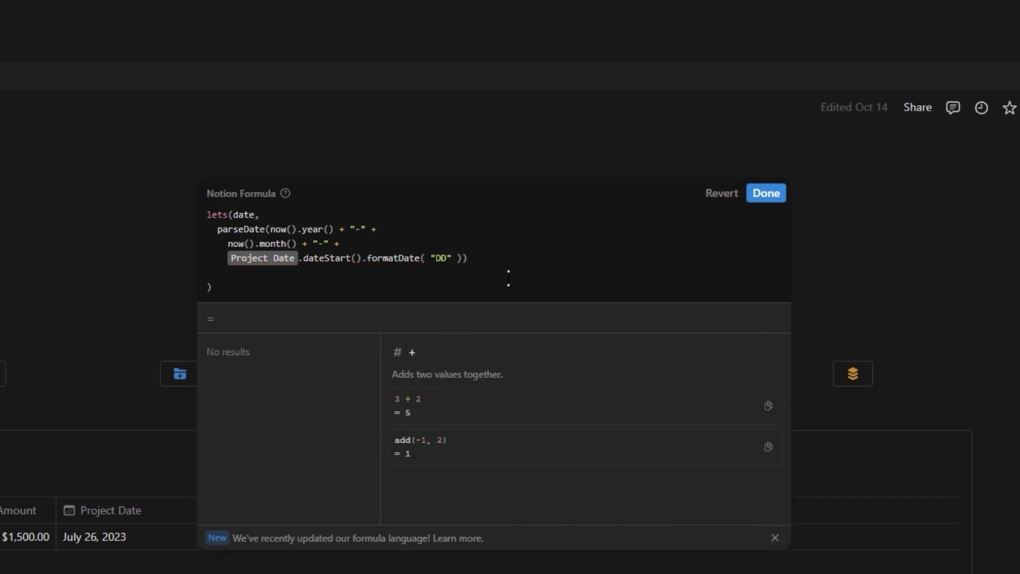
text(,)
key(Return)
key(Return)
key(BackSpace)
key(BackSpace)
text(if()
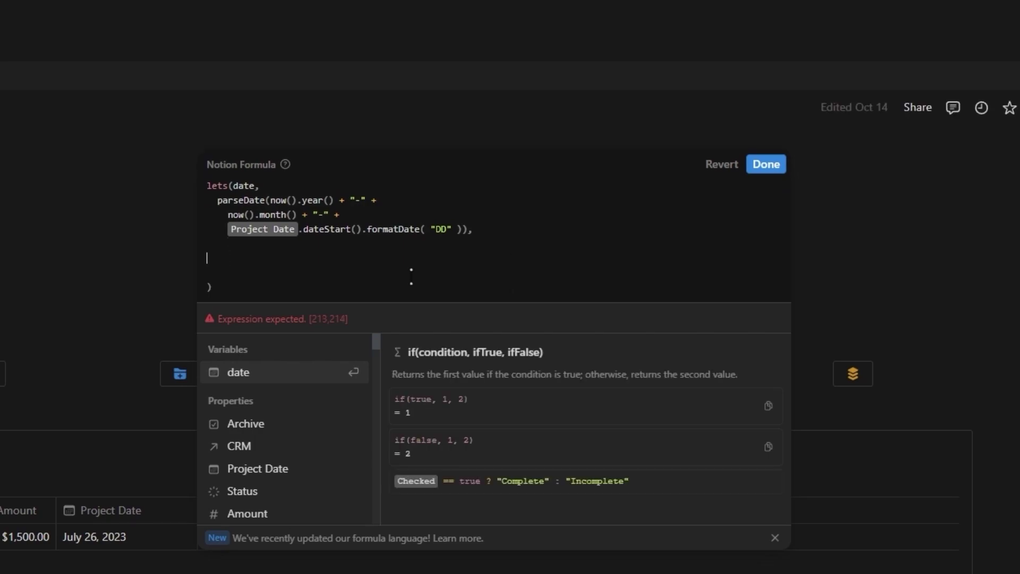
- Set the if() condition to Status == "Open", with a blank line for the true result and an empty string as the false result
click(289, 490)
text(== ")
text(Open",)
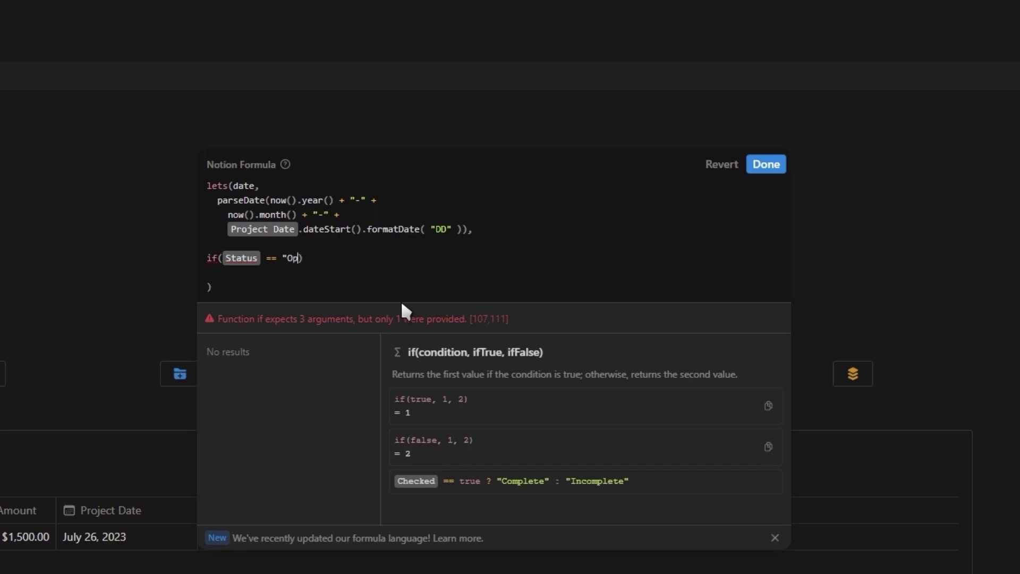
key(shift+Return)
key(shift+Return)
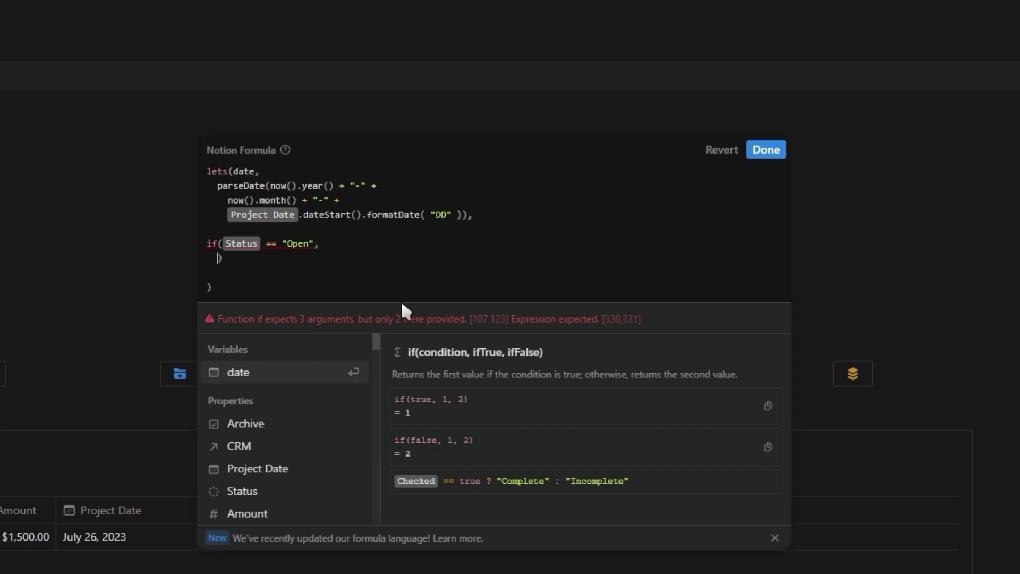
text(,)
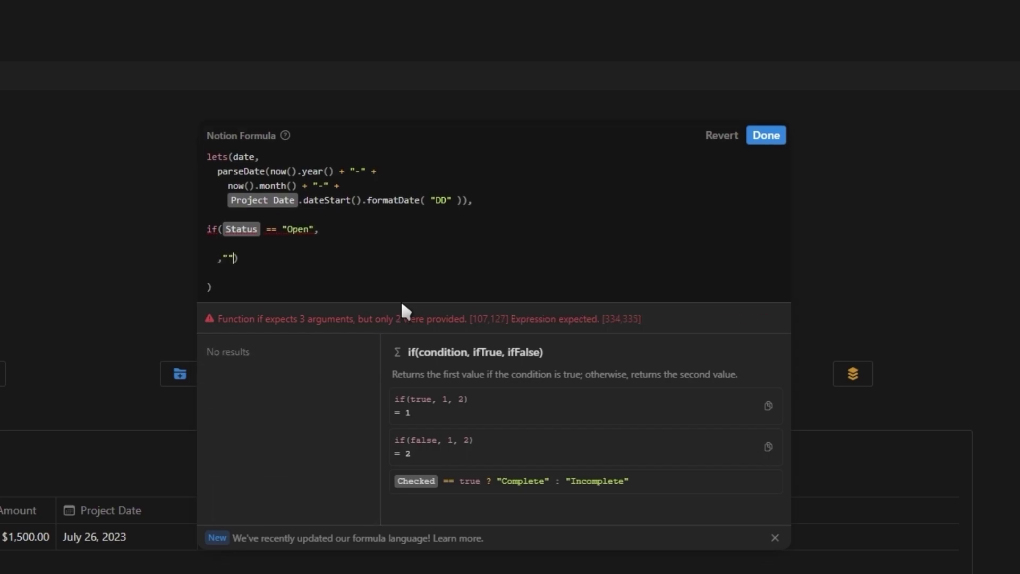
- Keep an empty string as the if() false result and begin the true result, set off by blank lines, with "$" +
text("")
click(278, 243)
key(shift+Return)
key(shift+Return)
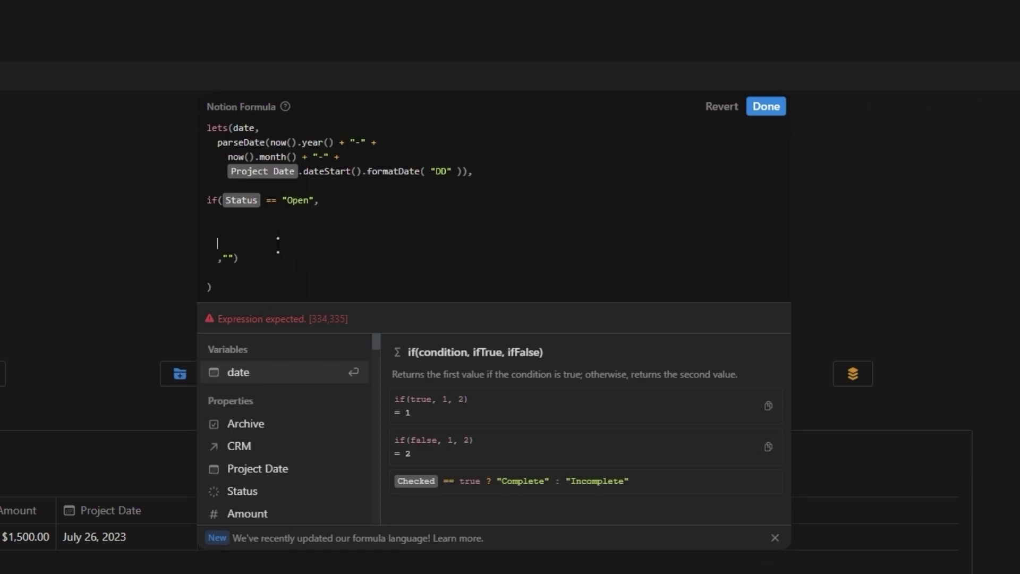
key(Up)
text(")
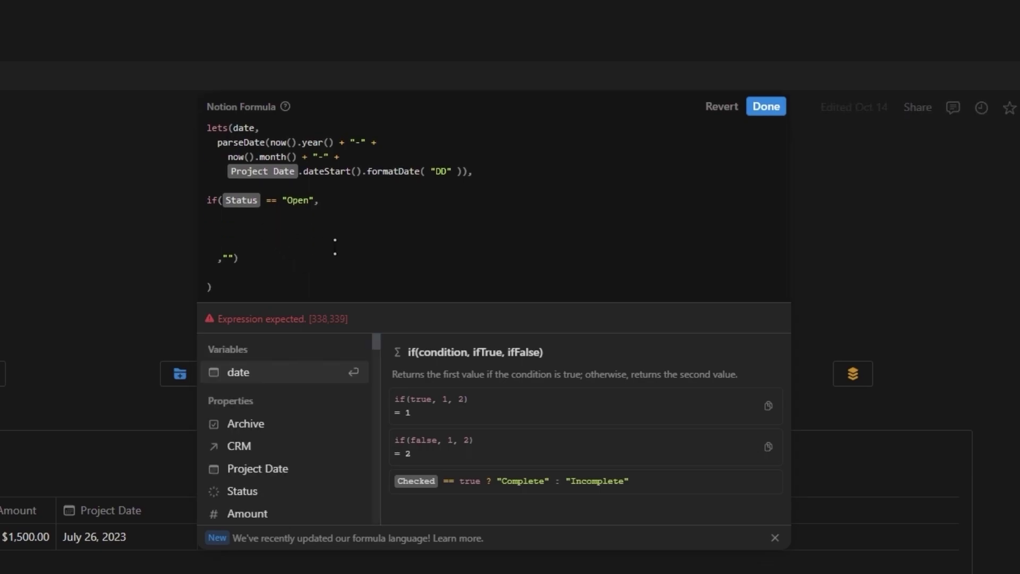
text($" +)
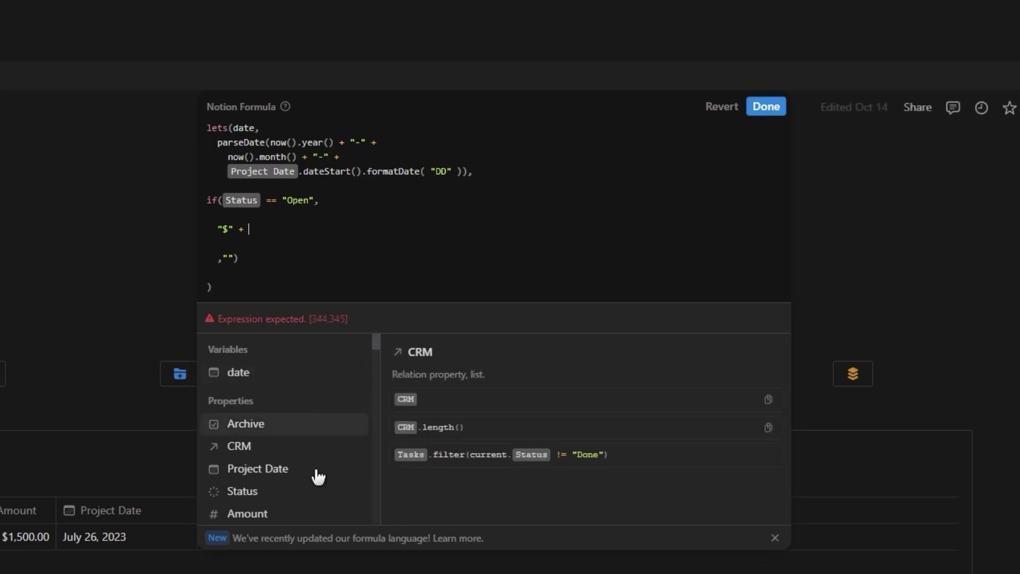
- Extend the true result with the Amount property followed by .format() + " due on", and save the formula
click(308, 518)
text(.f)
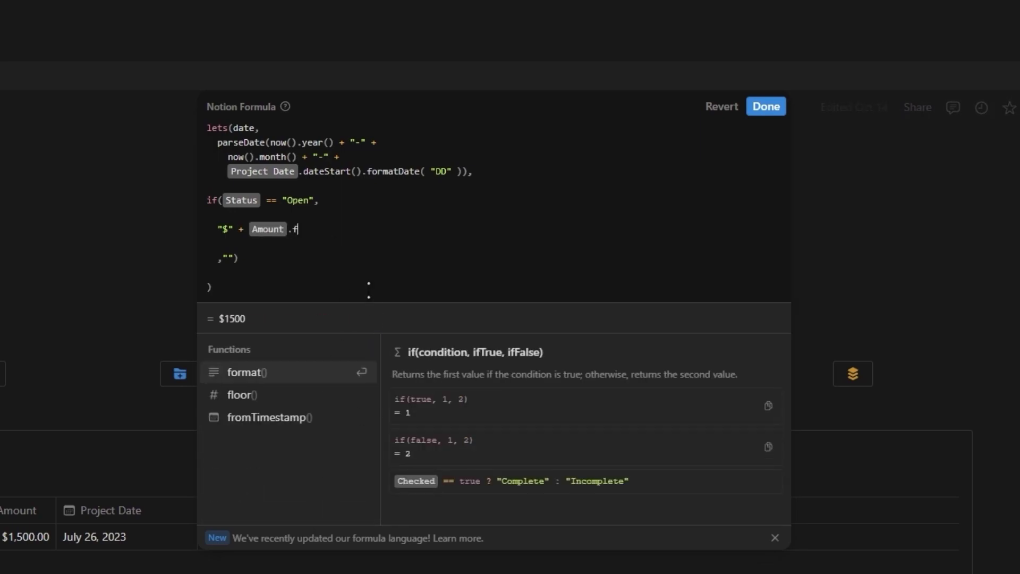
text(o)
key(Return)
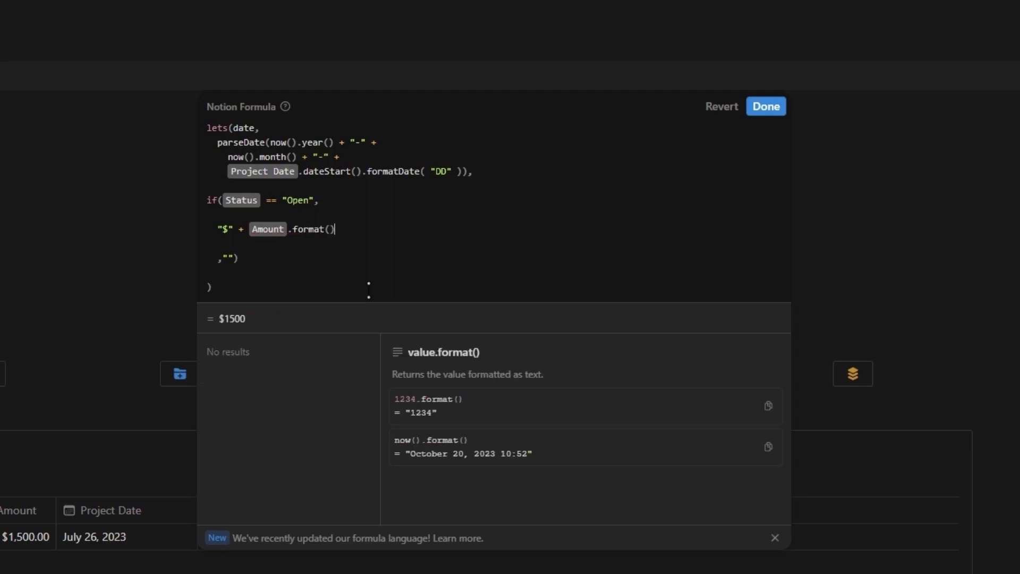
text(+)
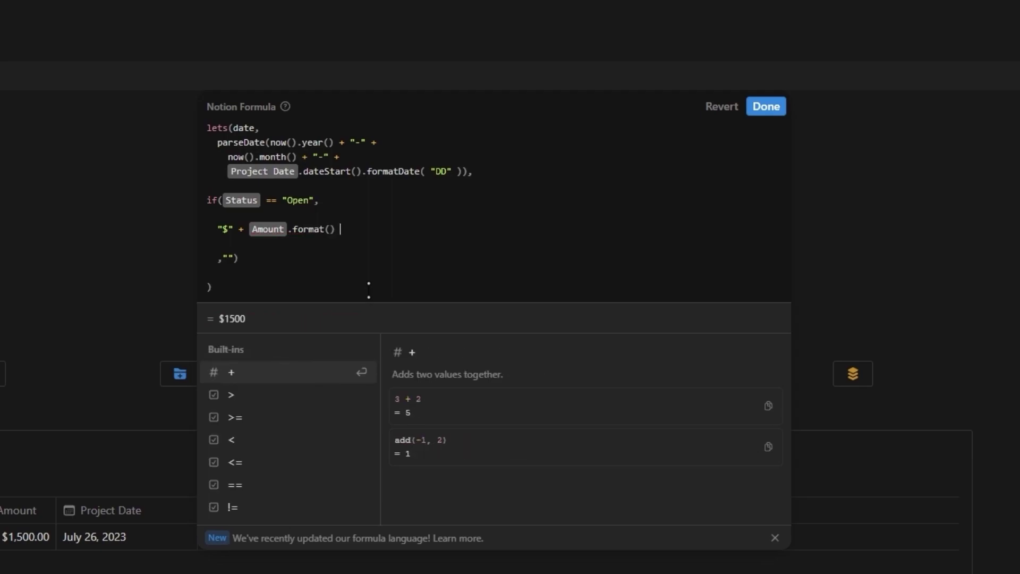
text( " due on)
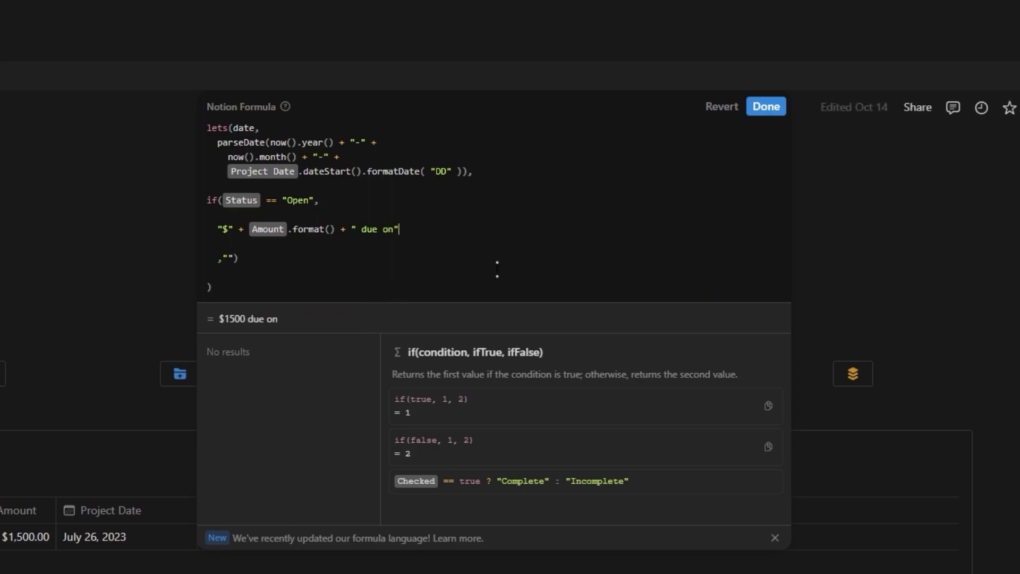
click(766, 106)
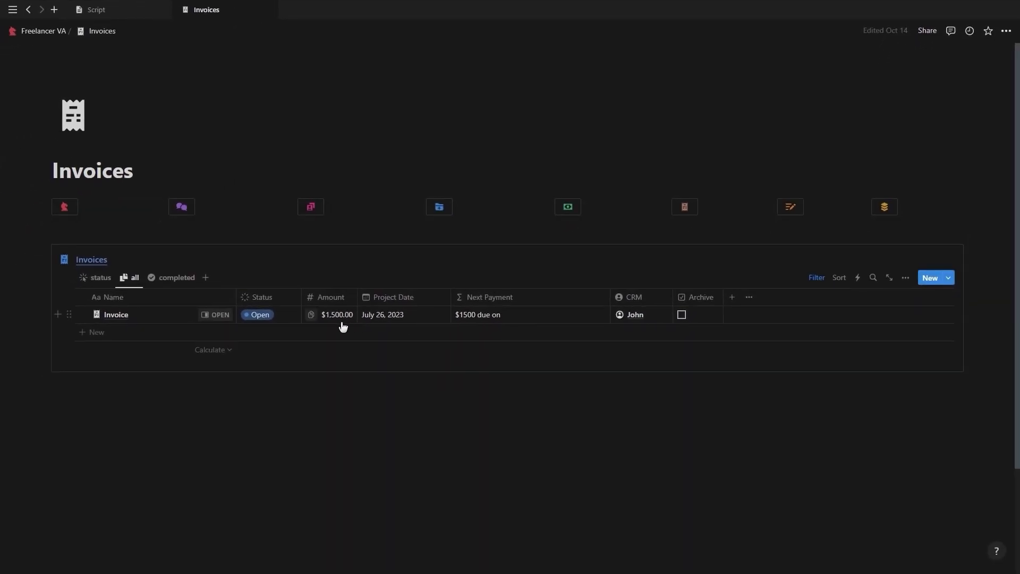
- Set the invoice's Amount to 2500
click(342, 321)
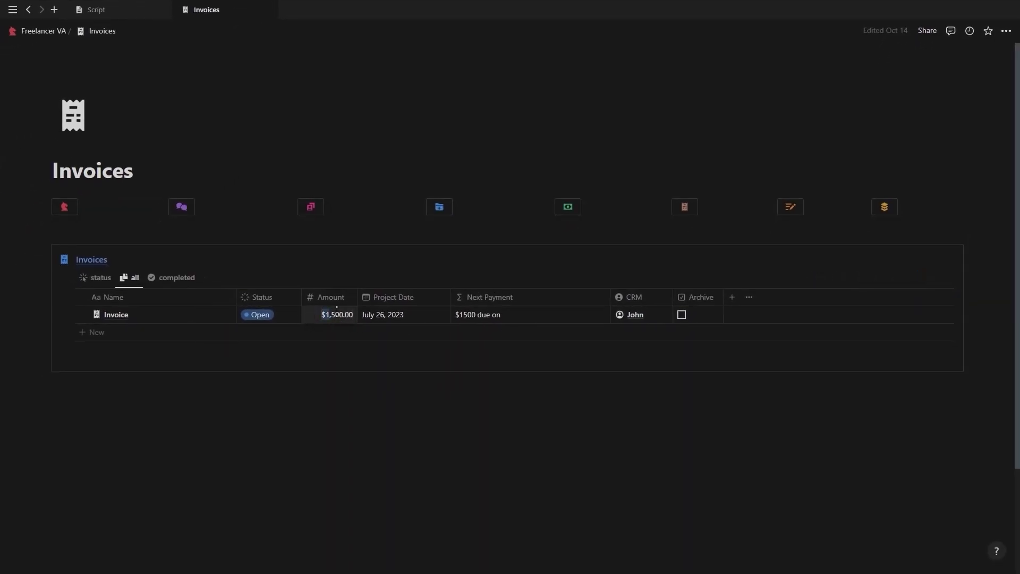
text(2500)
key(Return)
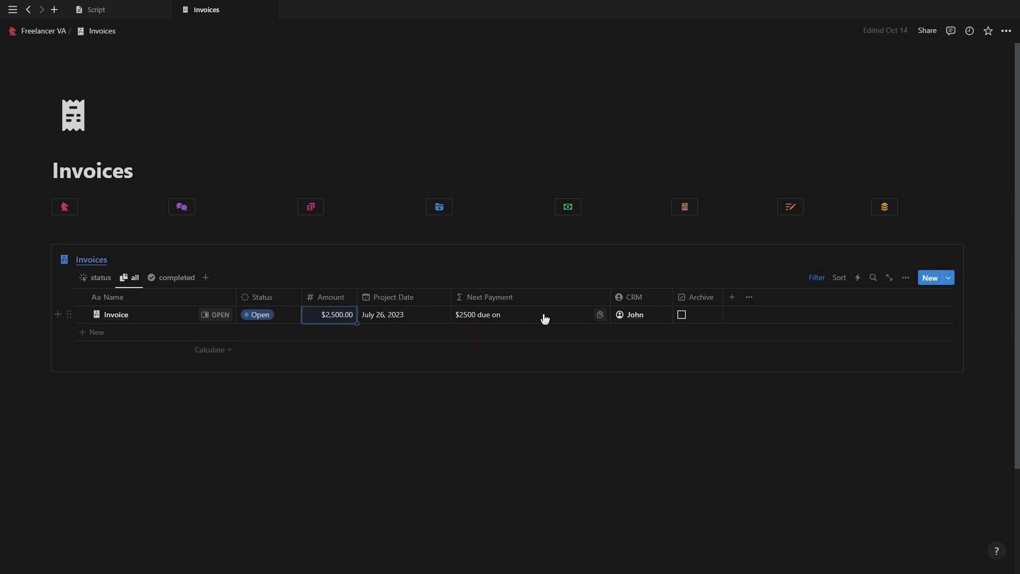
- Reopen the Next Payment formula and append + after " due on", with a nested if() below it using the condition now() > date
click(544, 317)
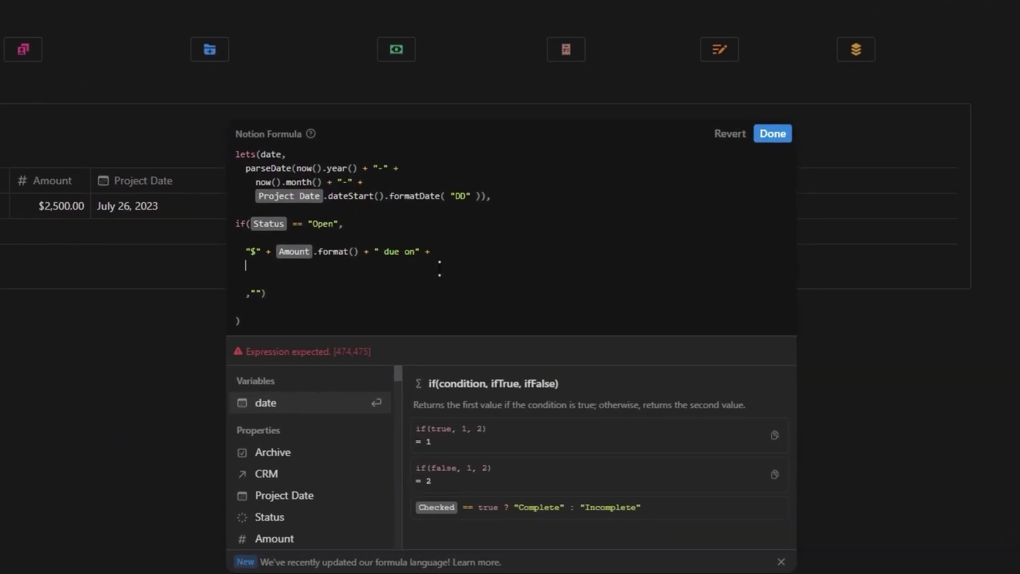
key(shift+Return)
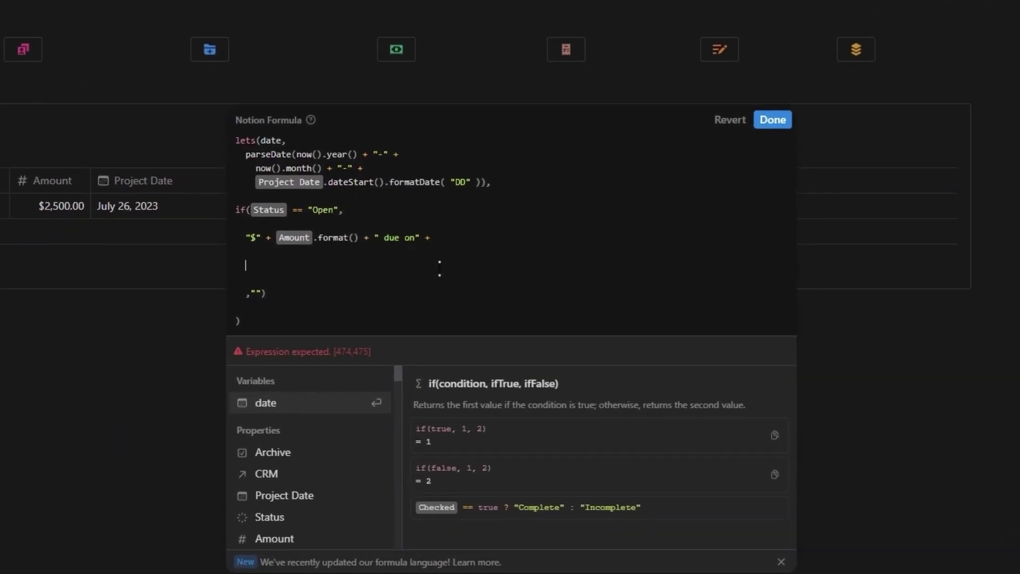
text(if)
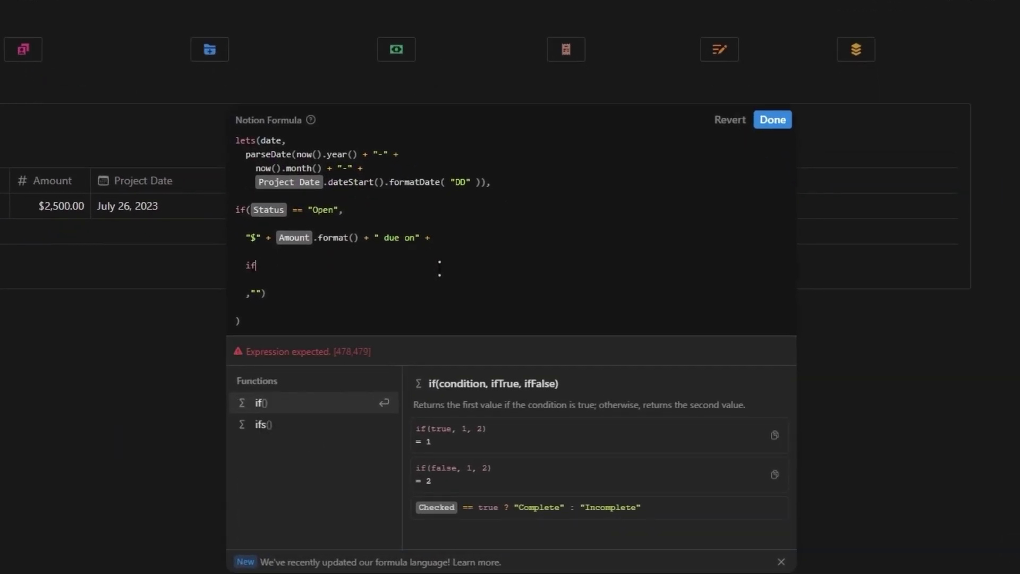
text((now() >)
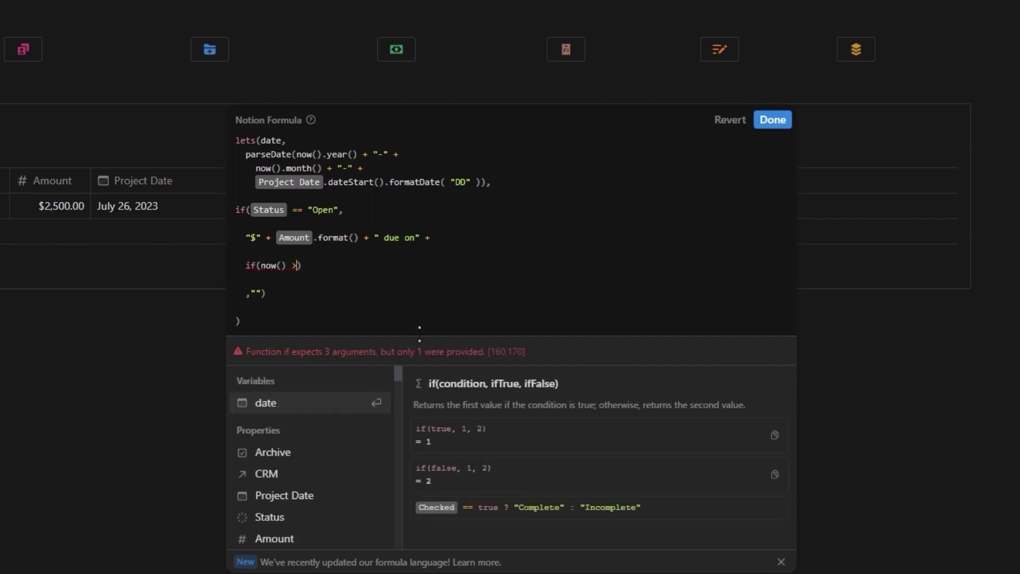
click(342, 405)
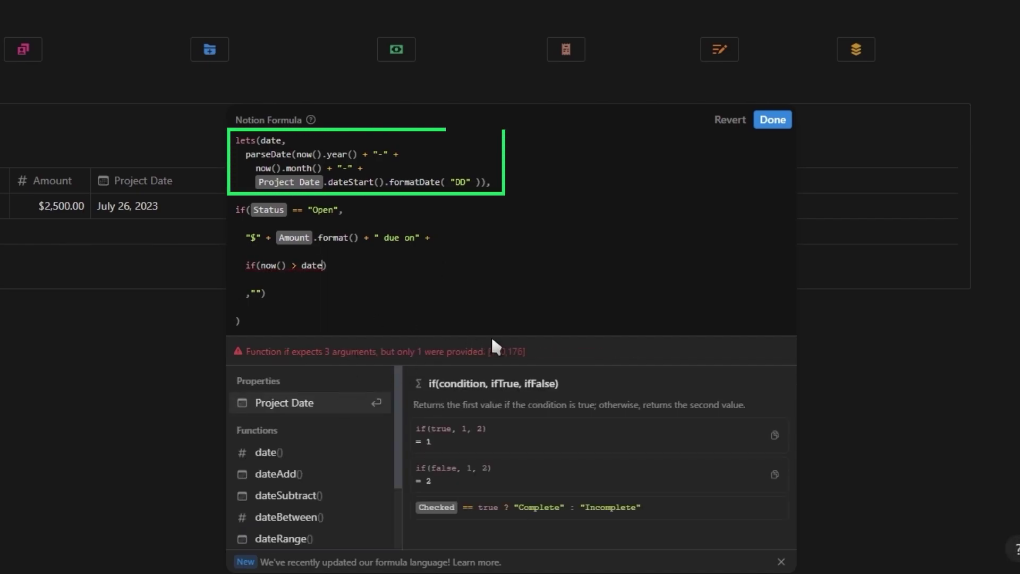
text(,)
key(Return)
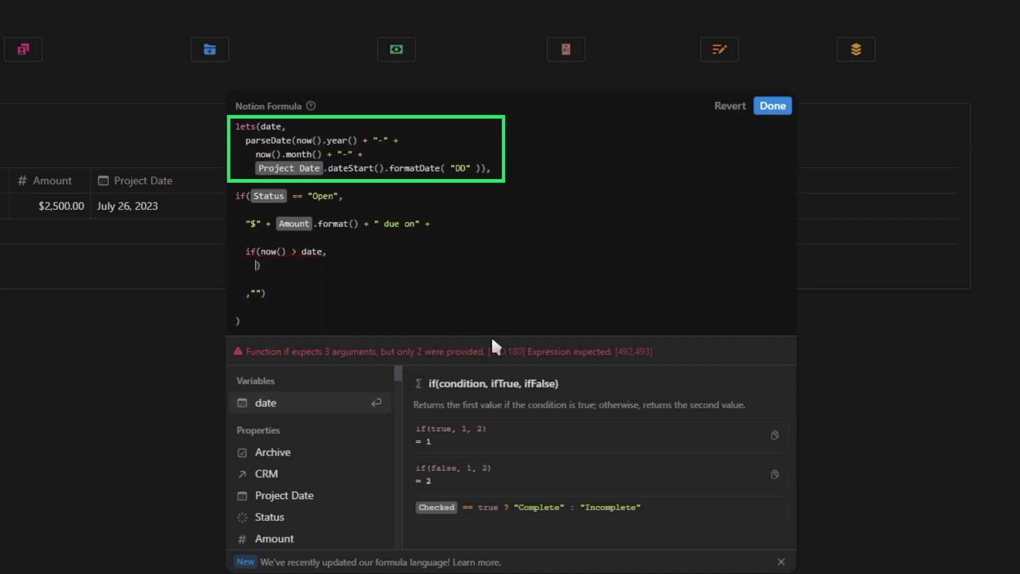
- Give the nested if() date.dateAdd(1, "months") as the true result and the date variable as the false result
click(374, 404)
text(.data)
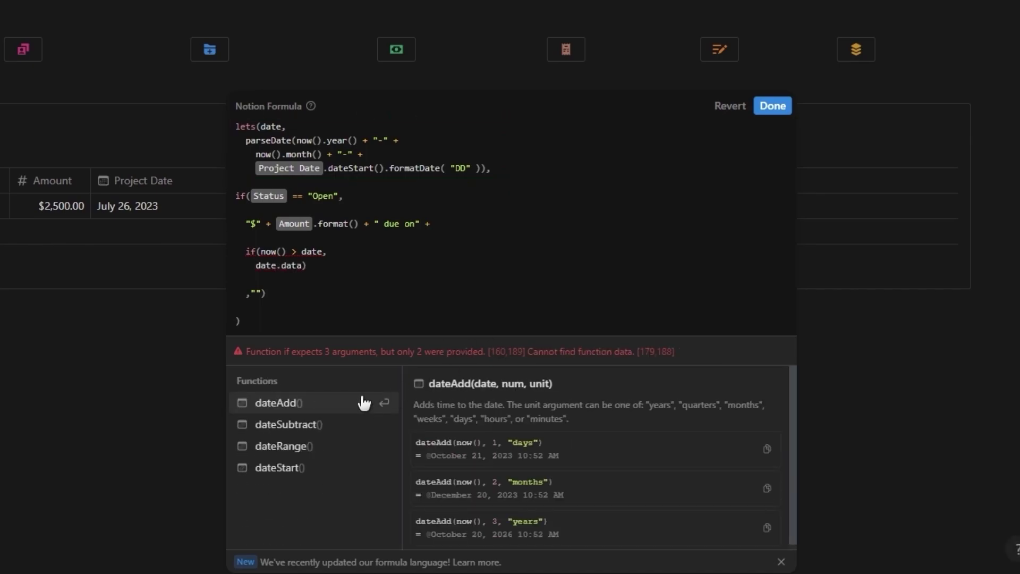
click(365, 401)
text(1, "months)
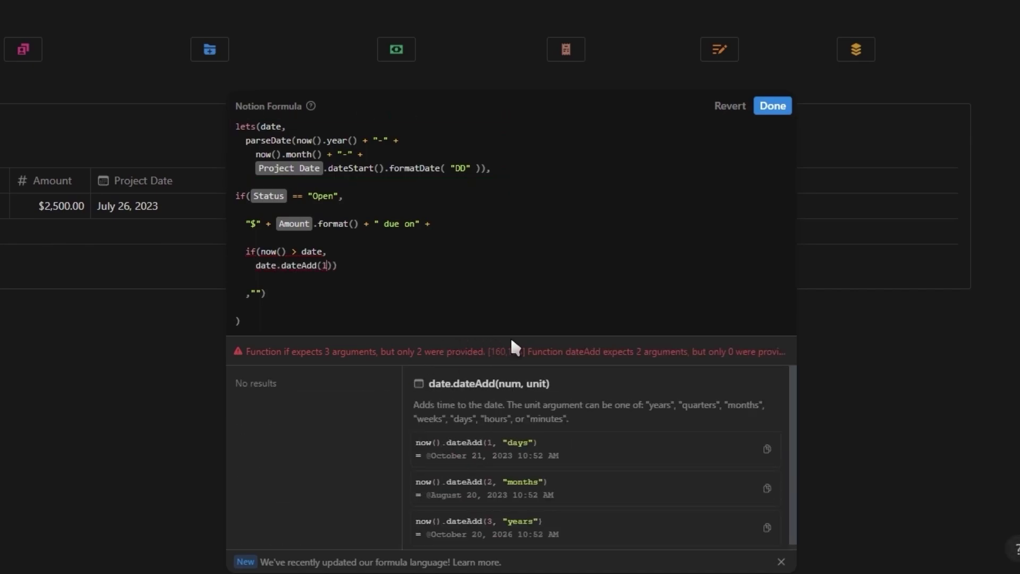
text("))
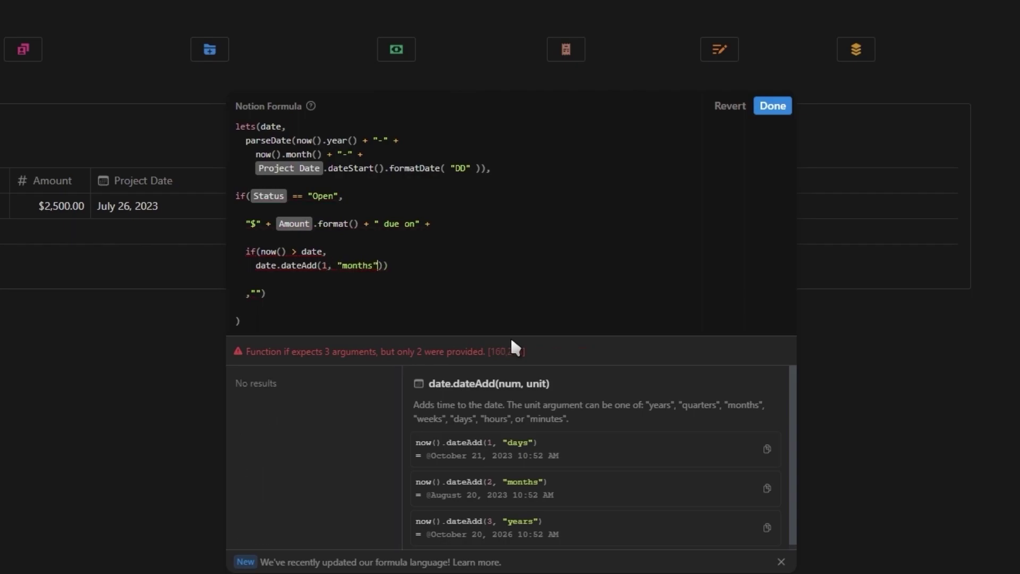
text(,)
key(Return)
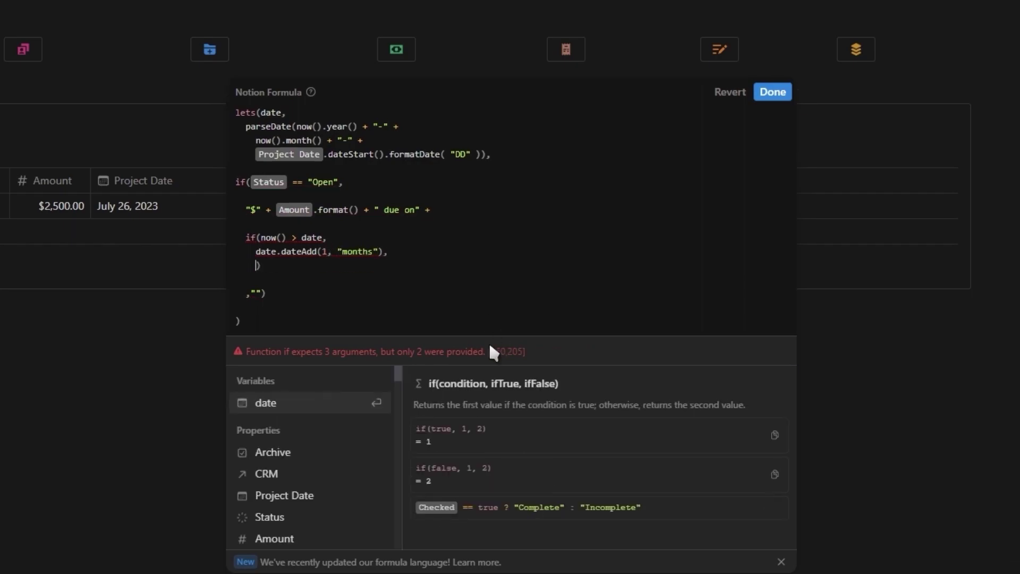
click(362, 408)
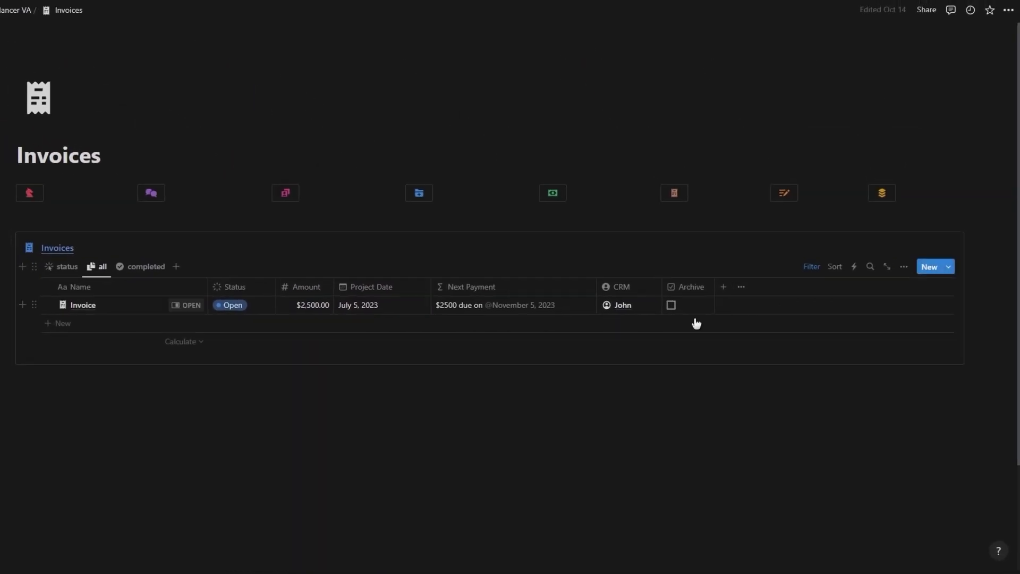
- Change the invoice's Project Date to October 13, 2023
click(420, 318)
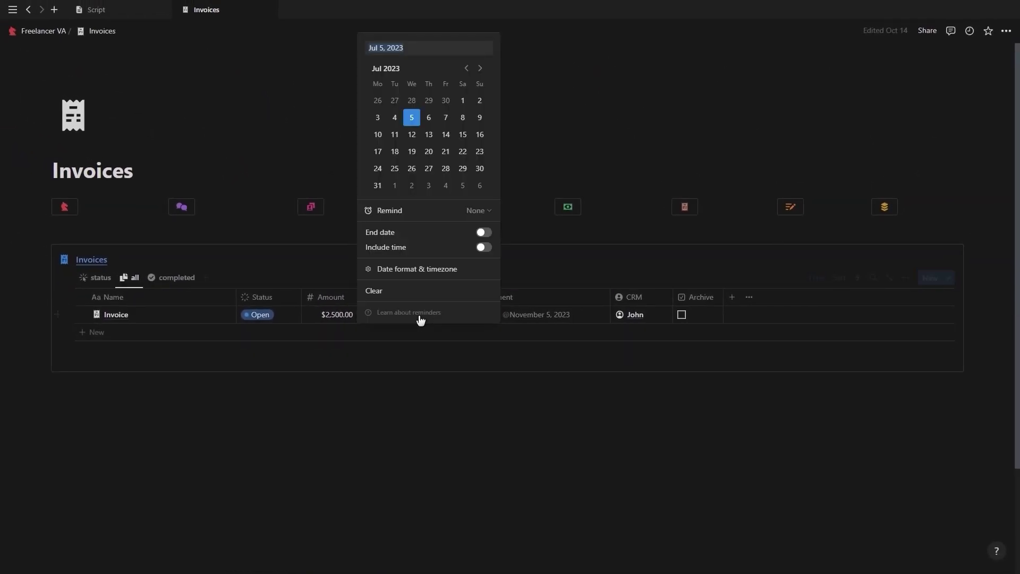
click(484, 69)
click(483, 69)
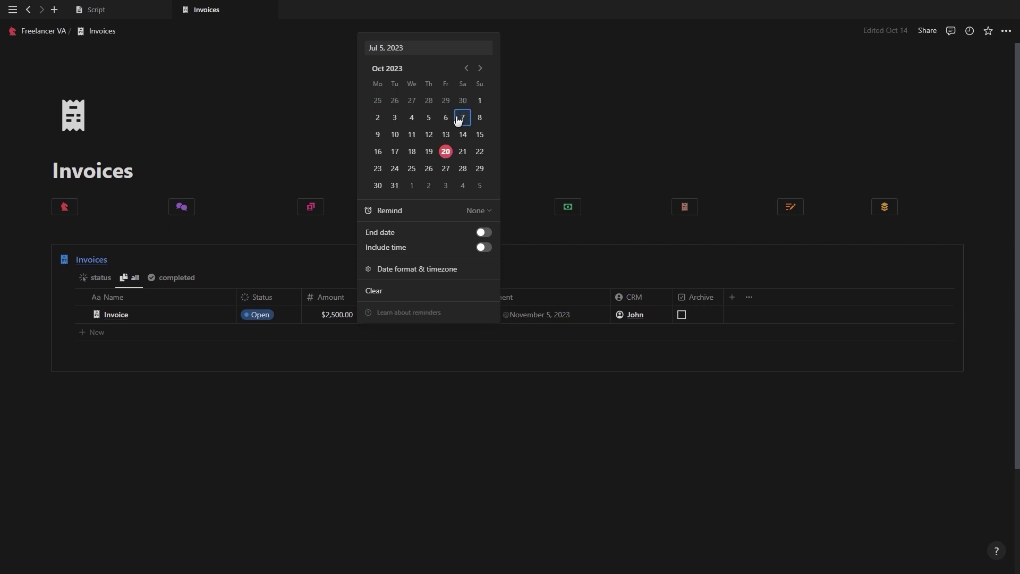
click(530, 304)
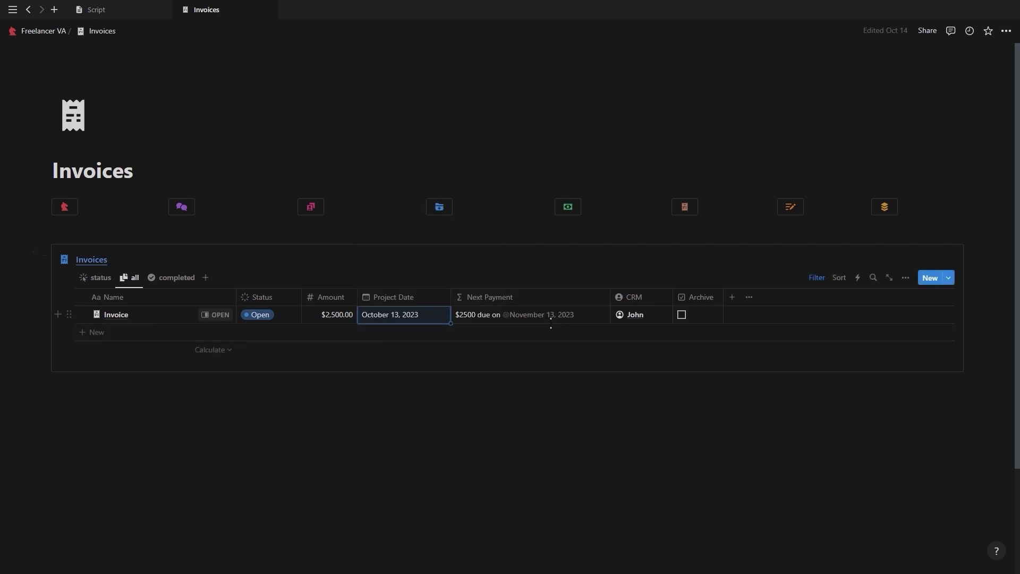
- Move the invoice's Project Date back to July 13, 2023 to test the Next Payment formula
click(437, 318)
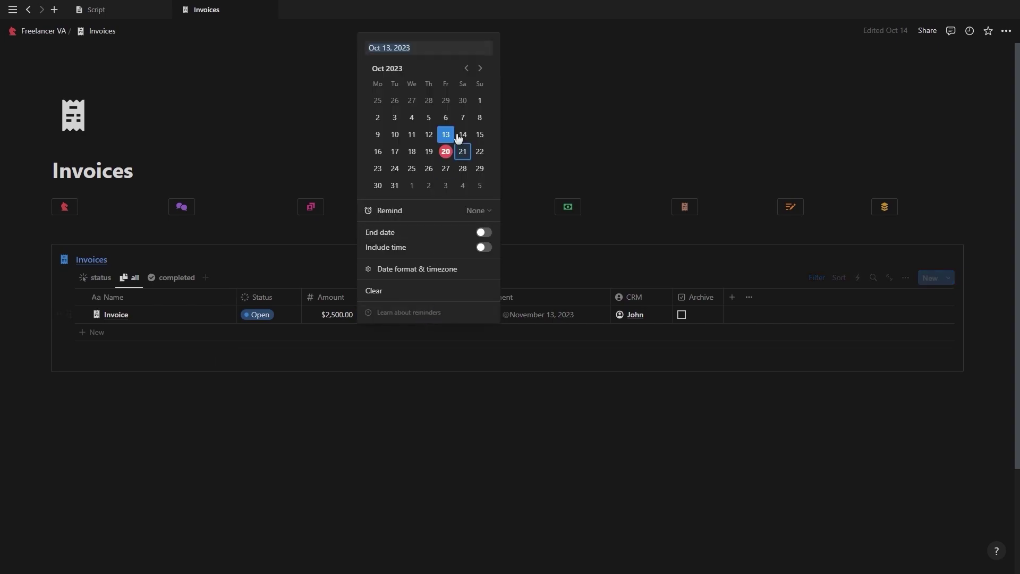
click(467, 68)
click(466, 68)
click(467, 68)
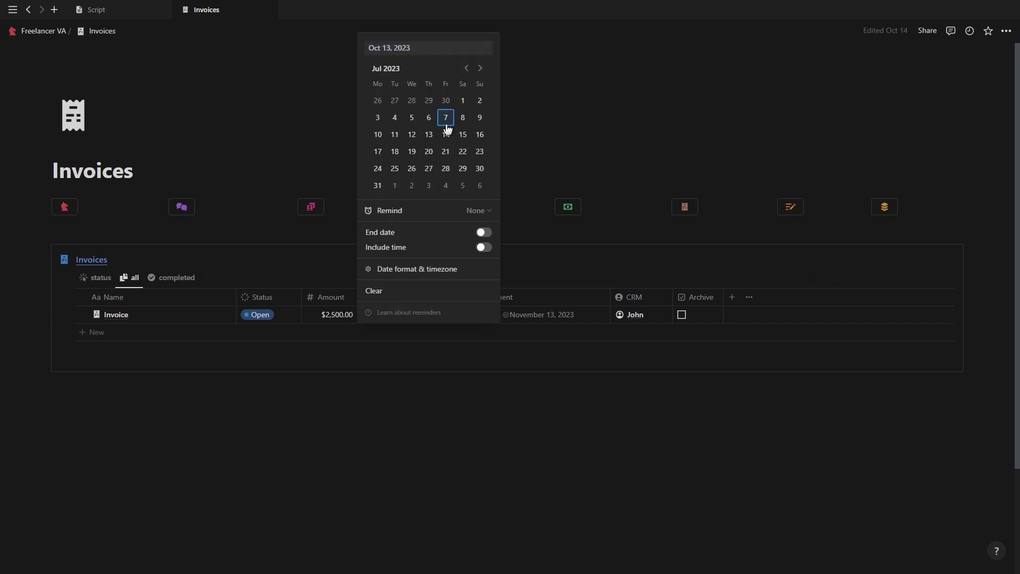
click(531, 314)
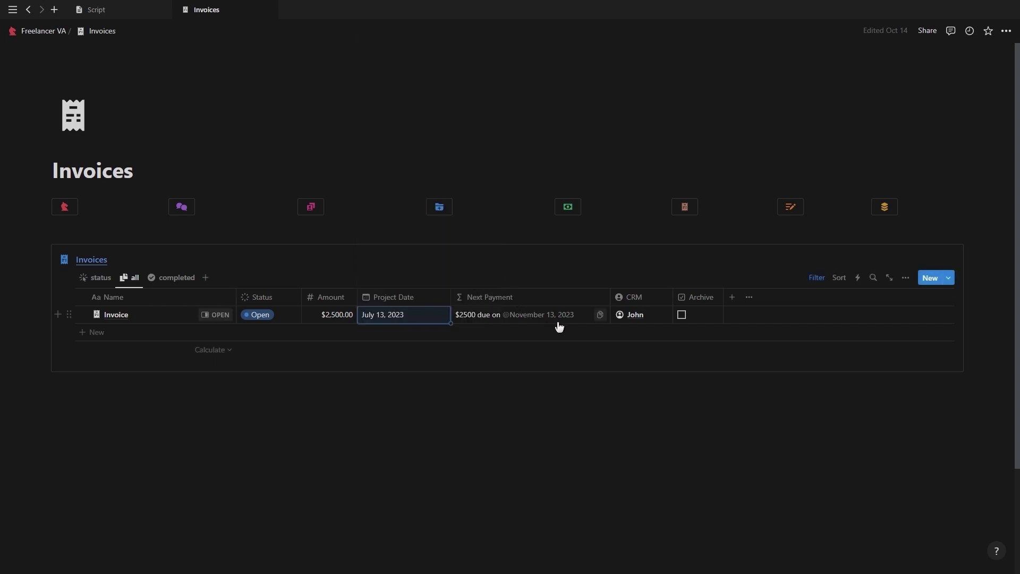
- Set the invoice's Project Date to October 21, 2023
click(416, 319)
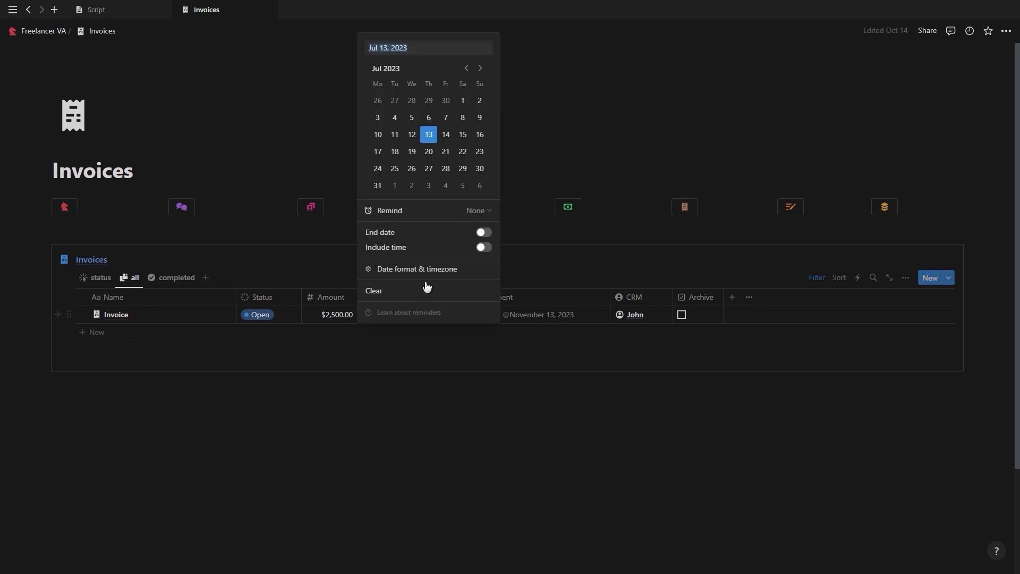
click(480, 68)
click(480, 68)
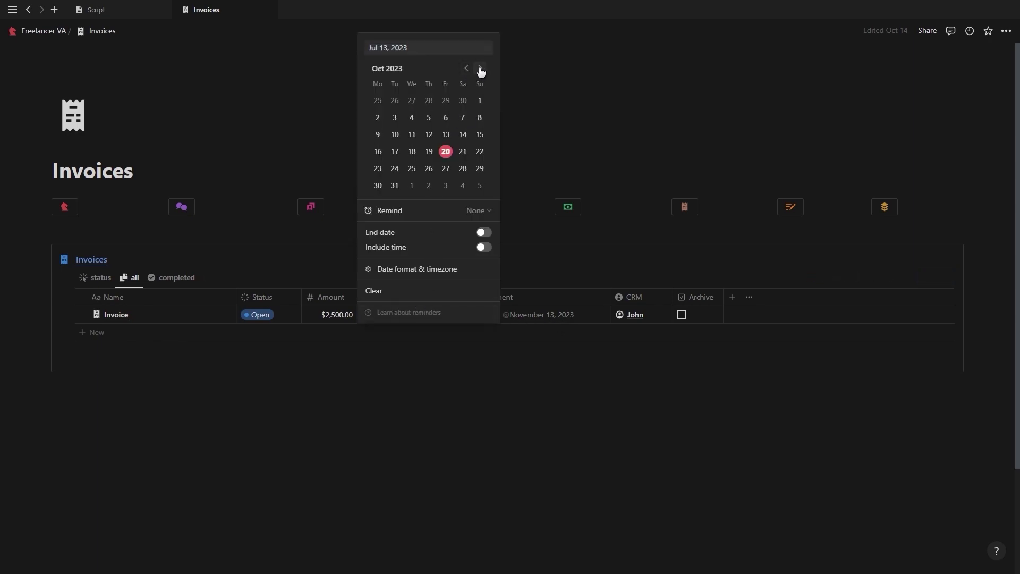
click(479, 68)
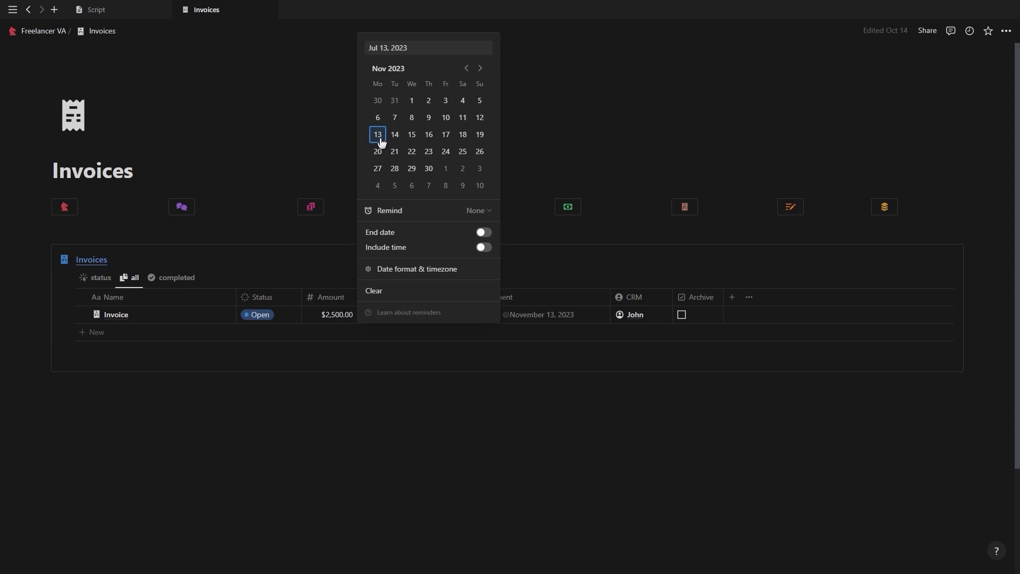
click(467, 68)
click(463, 152)
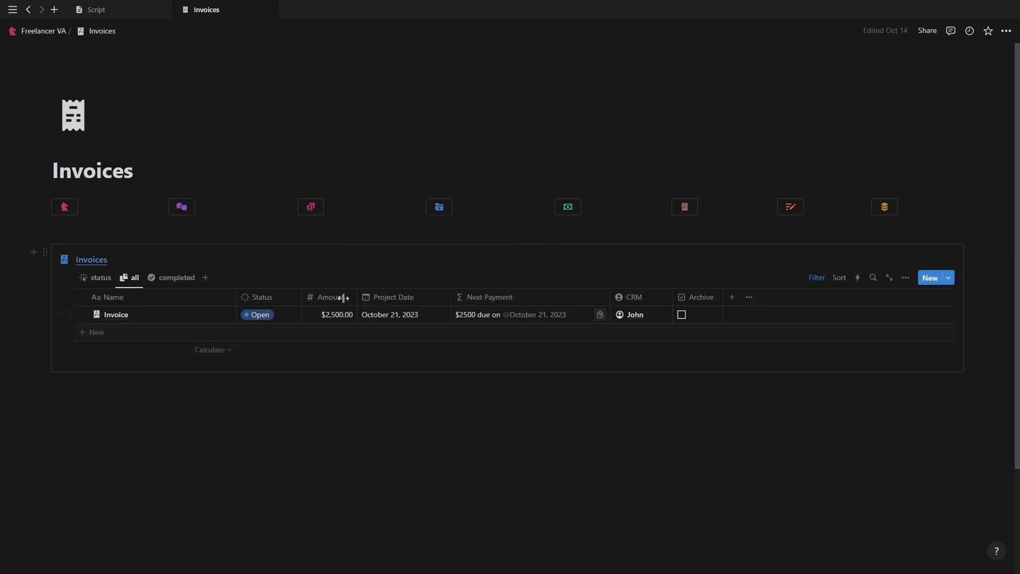
- Go to the Freelancer VA dashboard and show the overview view of its Projects section
click(72, 211)
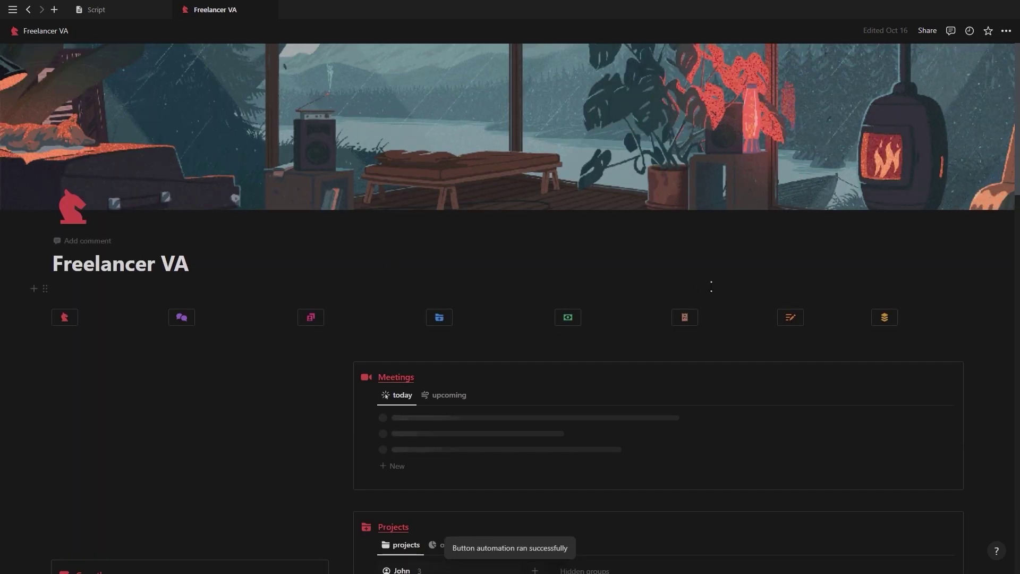
scroll(510, 308, down, 6)
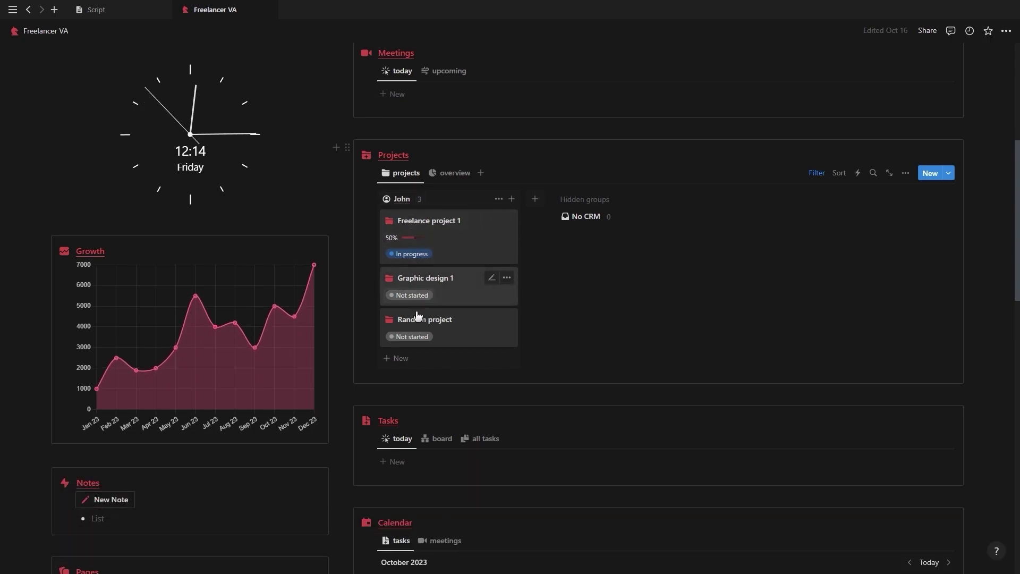
click(447, 174)
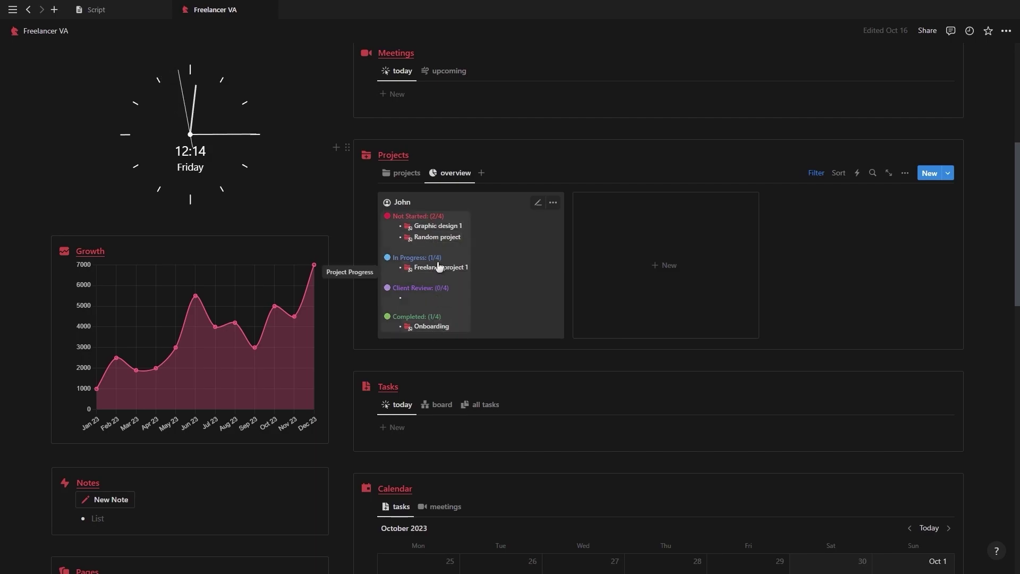
- Compare the data sources of the overview and projects views in the Projects section
click(905, 173)
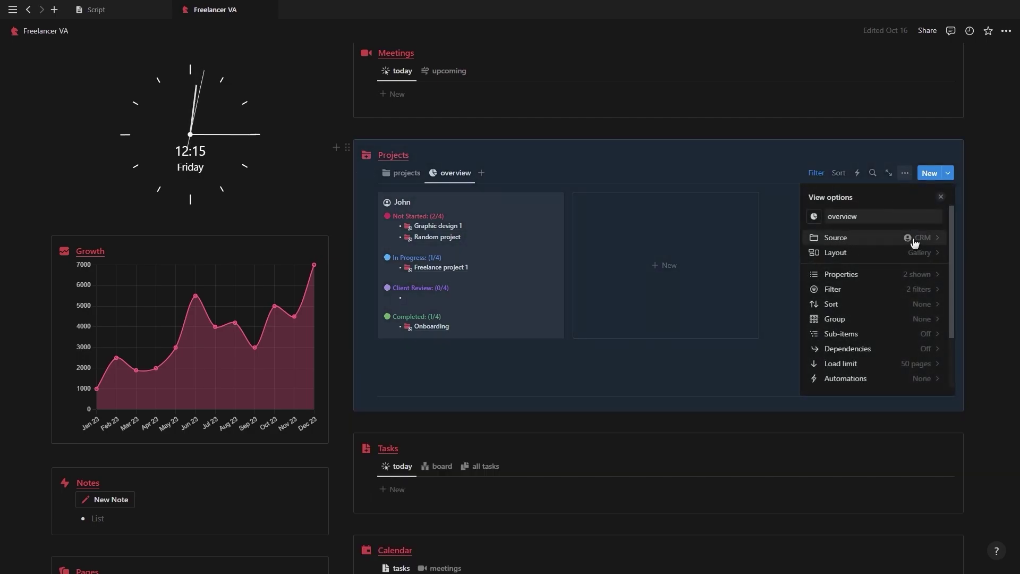
click(415, 173)
click(906, 174)
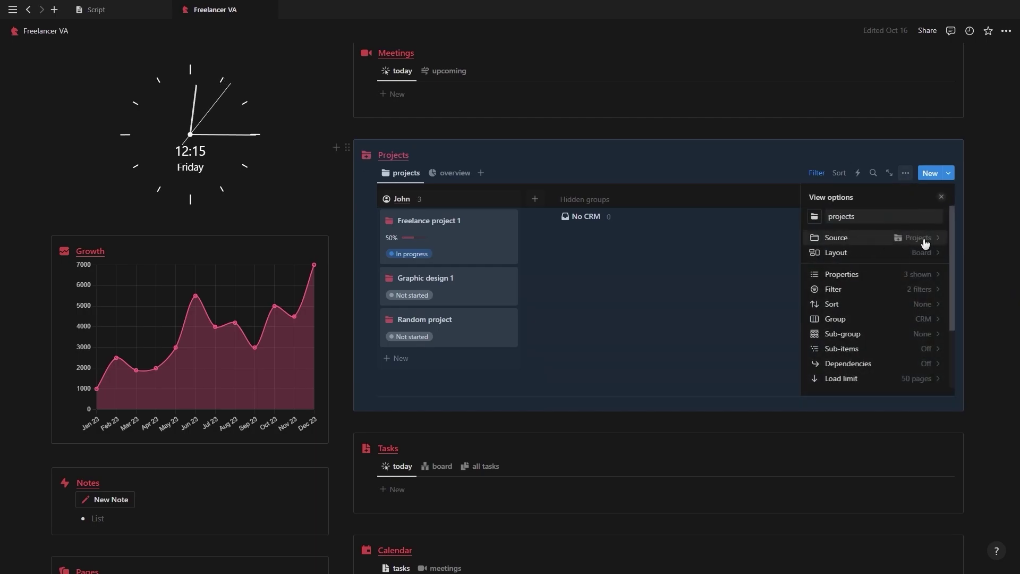
click(455, 173)
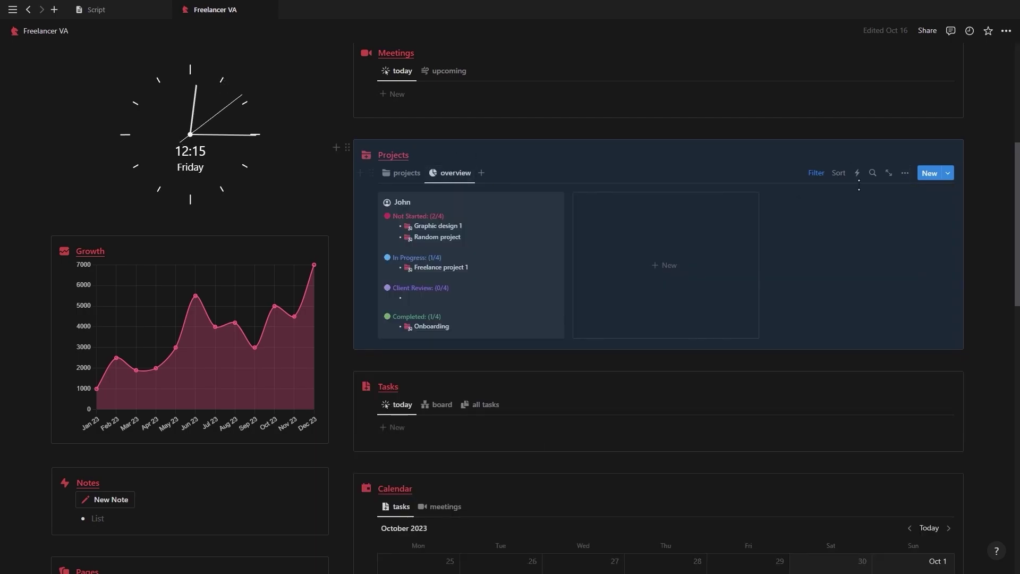
- Examine which properties the overview view shows and hides in its gallery
click(903, 173)
click(872, 277)
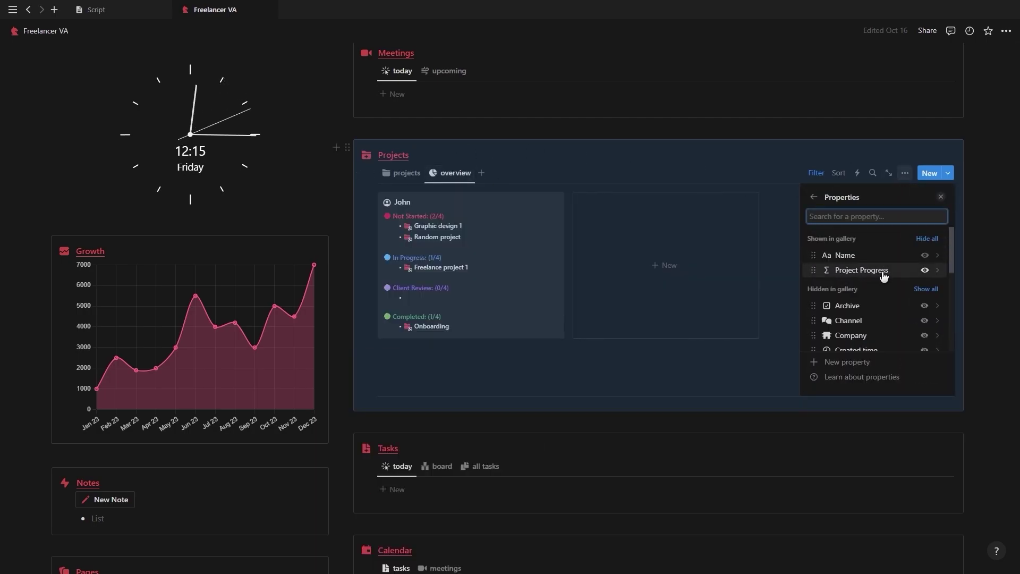
scroll(890, 289, down, 5)
scroll(826, 296, up, 5)
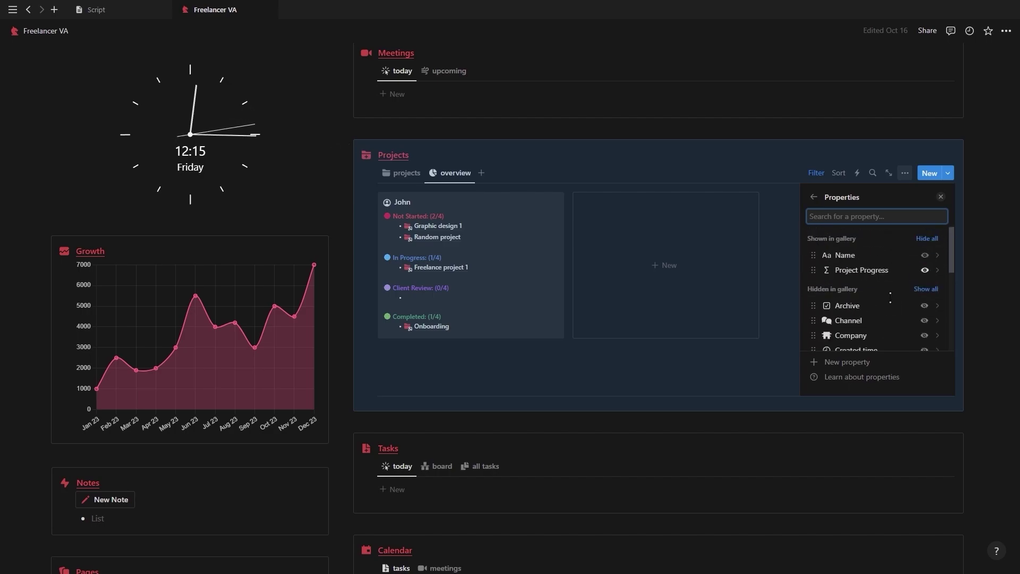
click(815, 198)
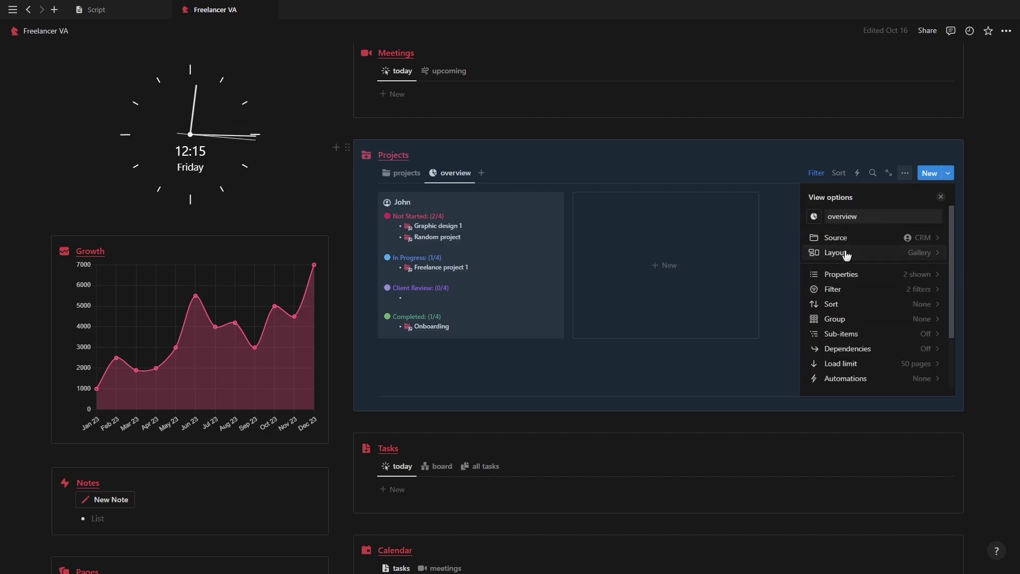
- Switch Wrap all properties off and back on in the overview view's gallery layout
click(823, 253)
click(911, 365)
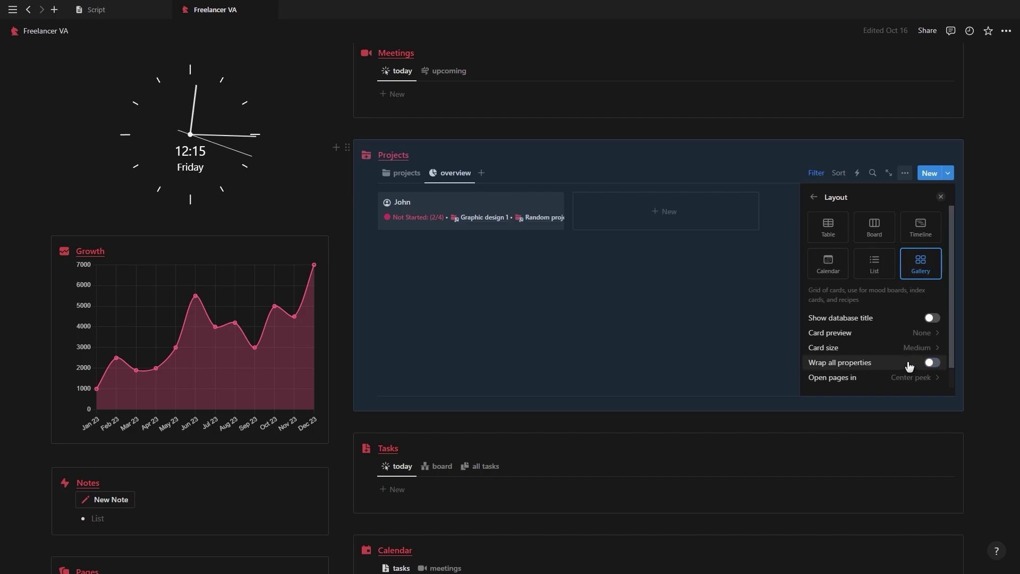
click(909, 365)
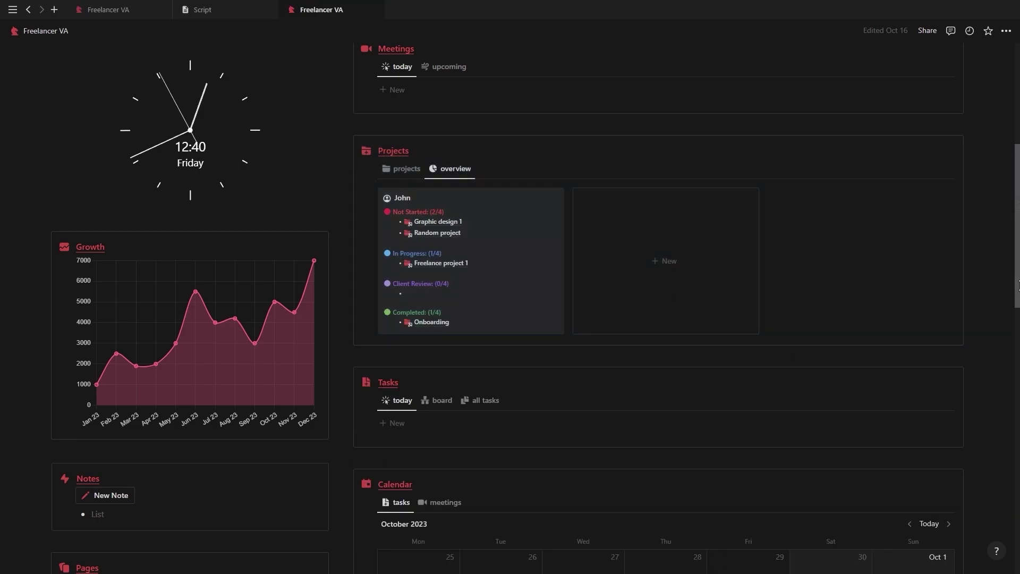
- Start the empty Notion formula with a lets() function and declare a first variable named notstarted
scroll(473, 432, up, 5)
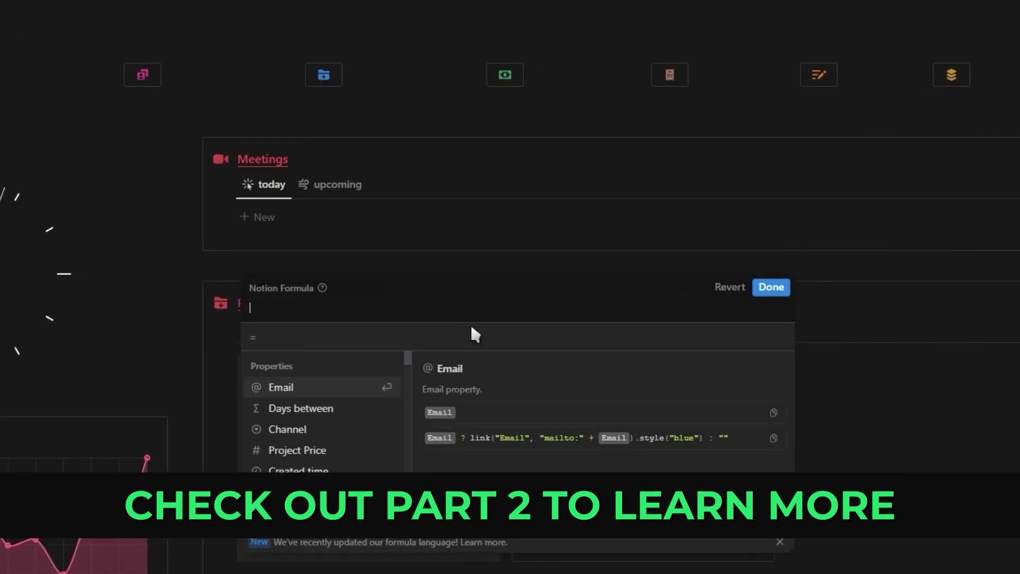
text(lets()
key(Return)
text(not)
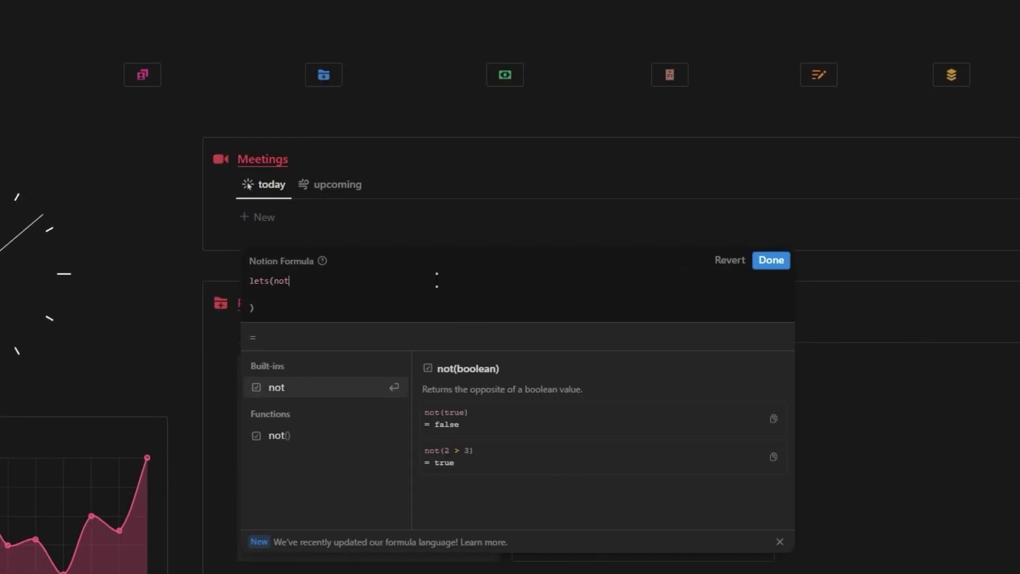
text(started,)
key(Return)
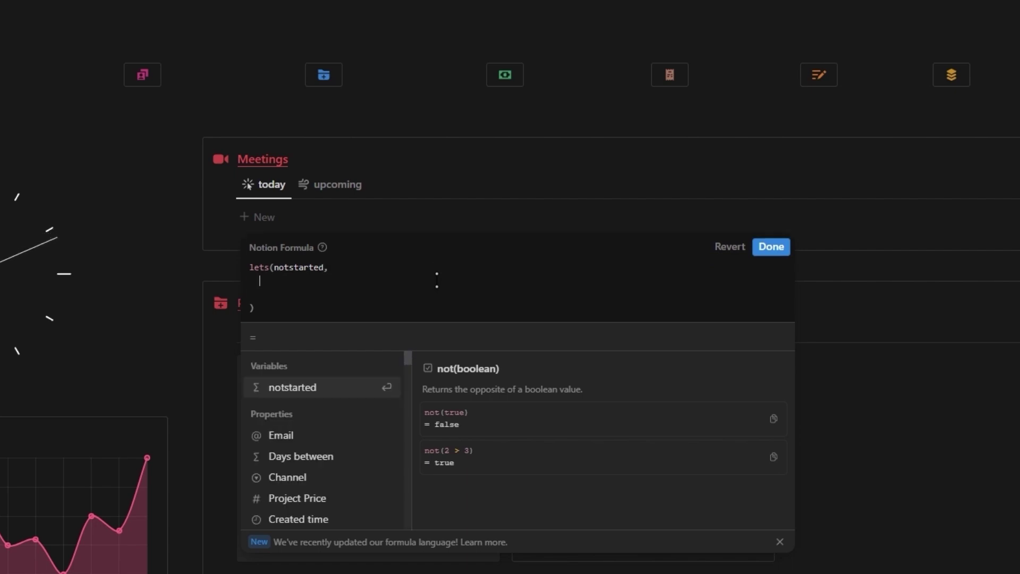
- Define notstarted as Projects.filter(current.Status == "Not started"), using the Projects and Status properties
text(proj)
key(Return)
text(.fil)
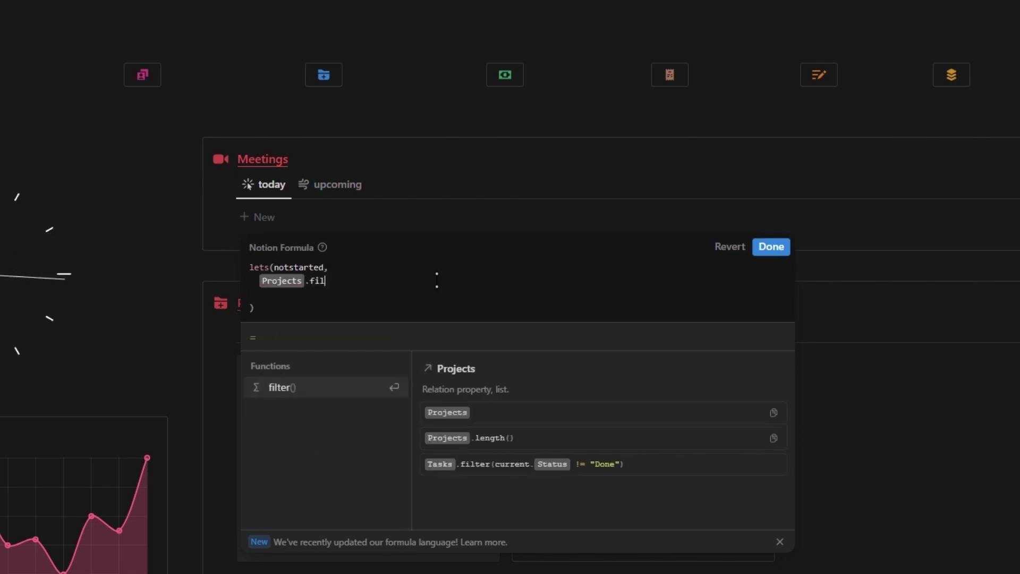
key(Return)
text(current)
text(.sta)
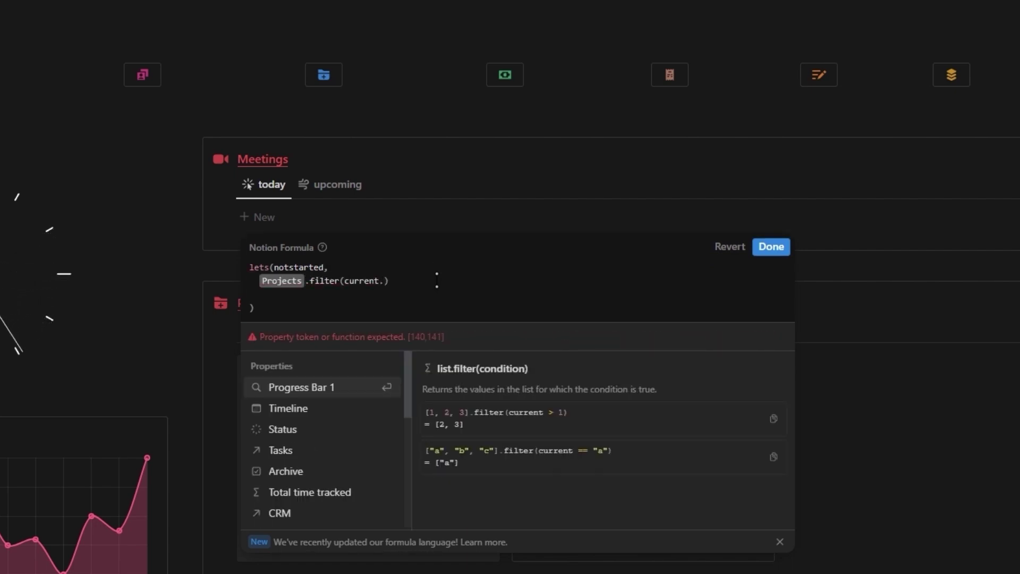
key(Return)
text(== "Not started"),)
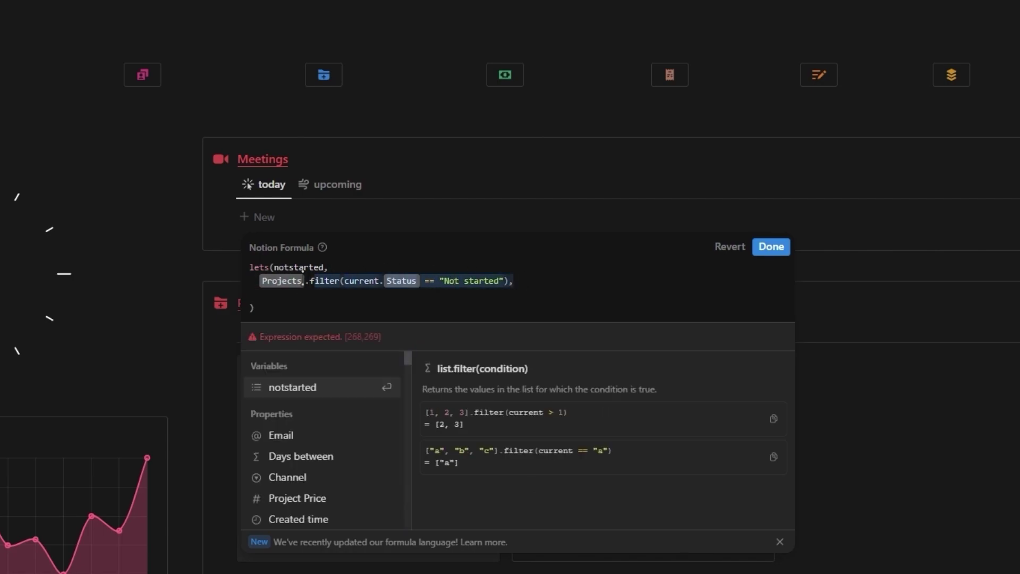
key(Return)
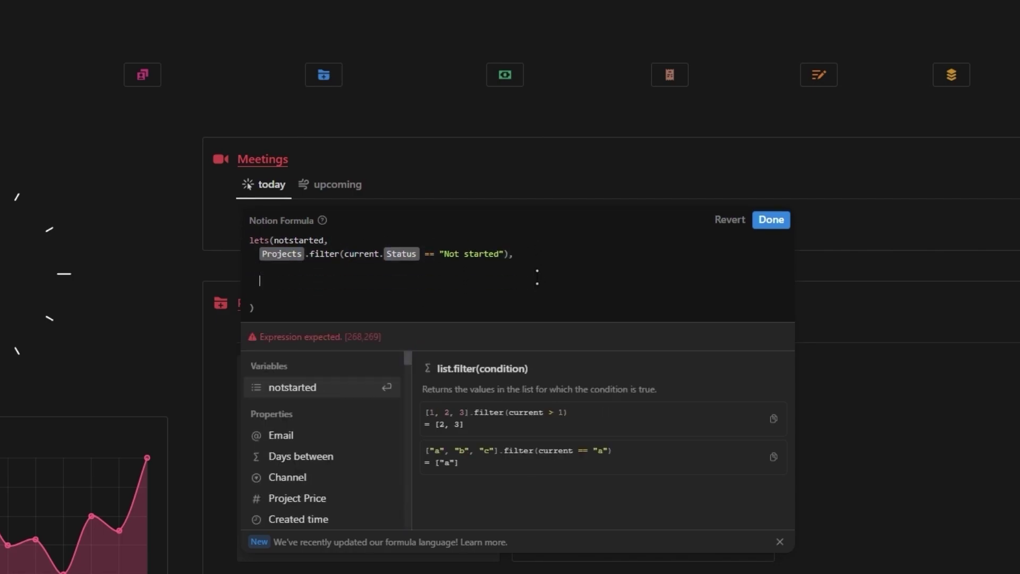
- Add an inprogress variable defined as Projects.filter(current.Status == "In progress")
text(inprogress,)
key(Return)
text(Projects.filter(current.Status == "In progress"),)
key(Return)
key(Return)
- Add a clientreview variable defined as Projects.filter(current.Status == "Client review")
text(clientreview,)
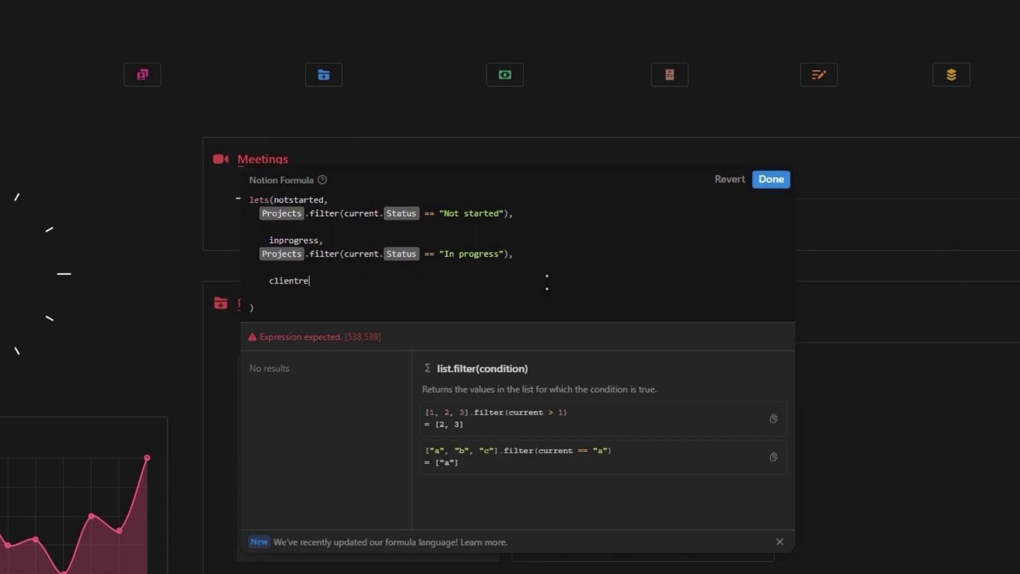
key(Return)
text(Projects.filter(current.Status == "Client review"),)
key(Return)
key(Return)
- Add a completed variable defined as Projects.filter(current.Status == "Done")
text(completed,)
key(Return)
text(Projects.filter(current.Status == "Done"),)
key(Return)
key(Return)
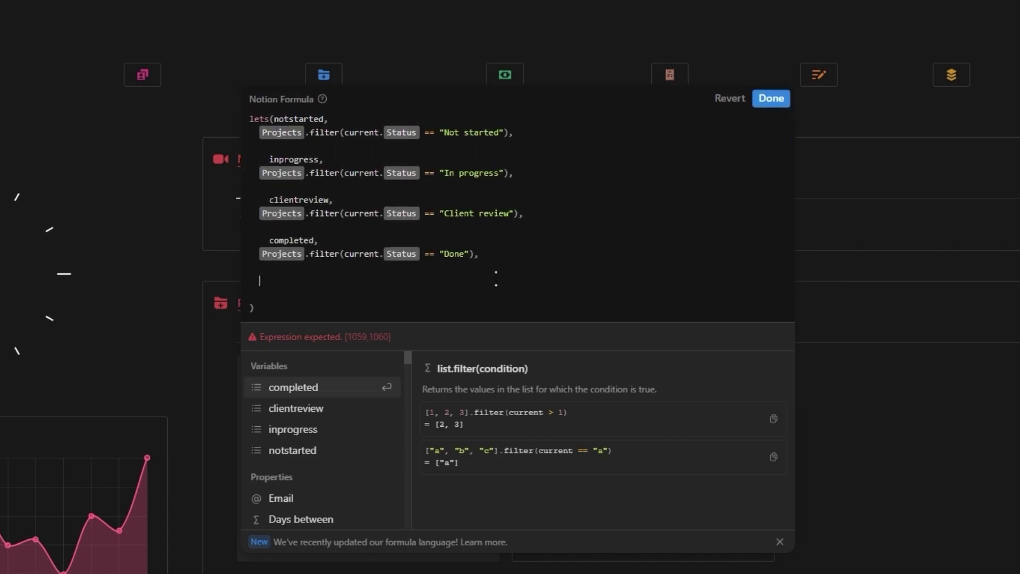
- Begin the formula's output with the text string "🔴 Not started: ", including the red circle emoji
text(")
key(super+period)
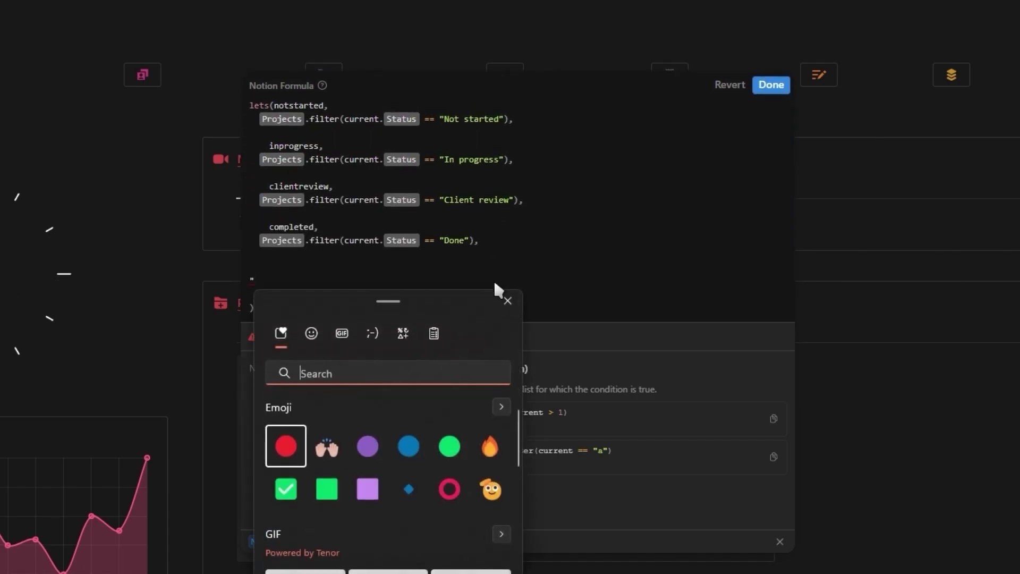
key(Return)
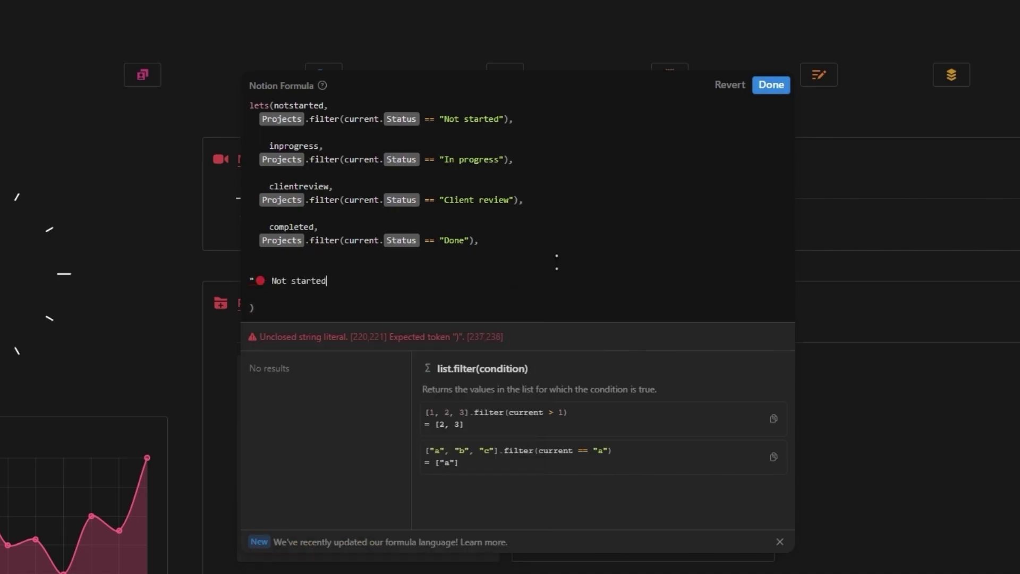
text(Not started")
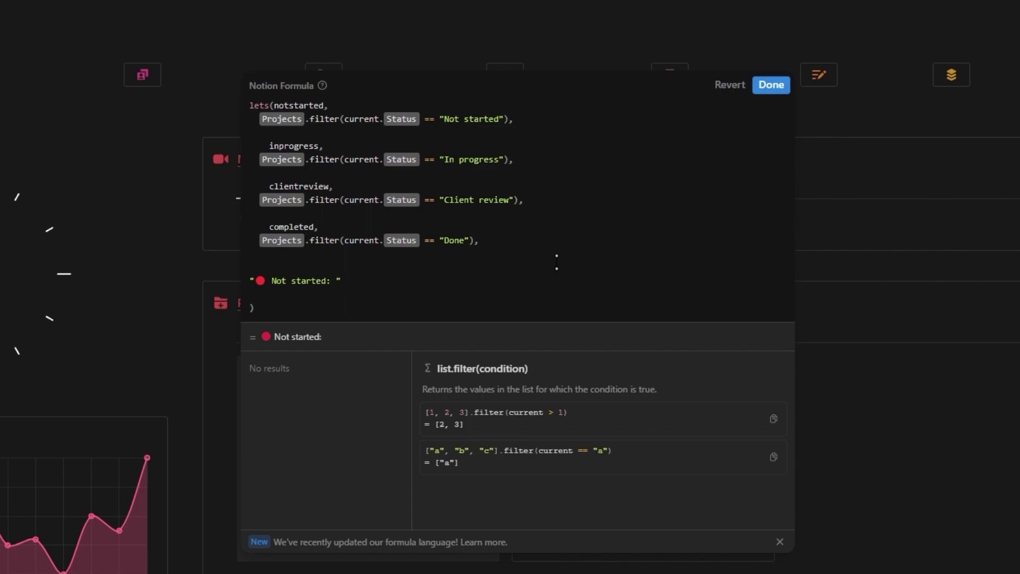
- Append an opening parenthesis string "(" and notstarted.length() to the Not started label
key(Return)
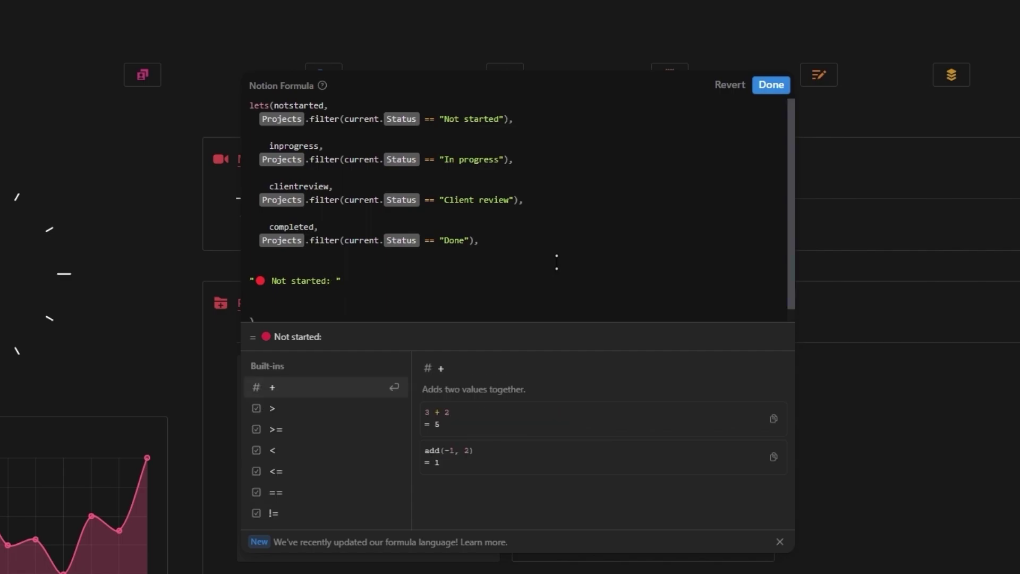
text(+ "(")
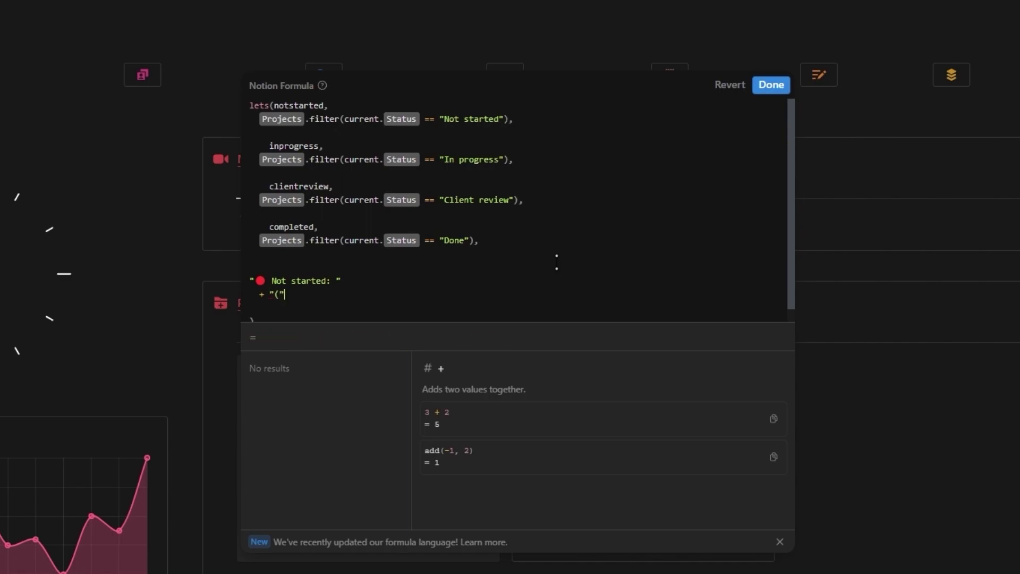
text( +)
key(Return)
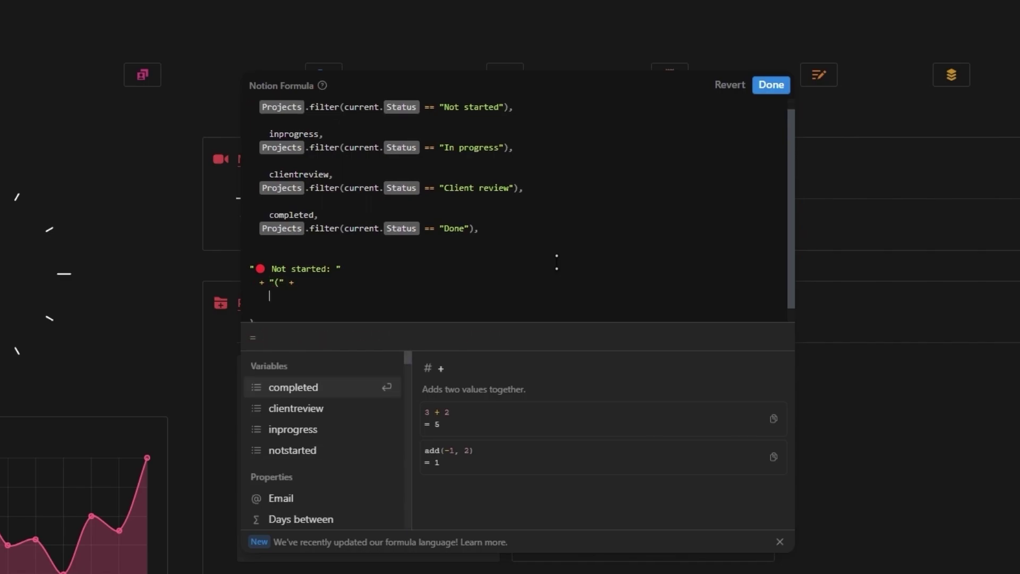
key(Down)
key(Down)
key(Down)
key(Return)
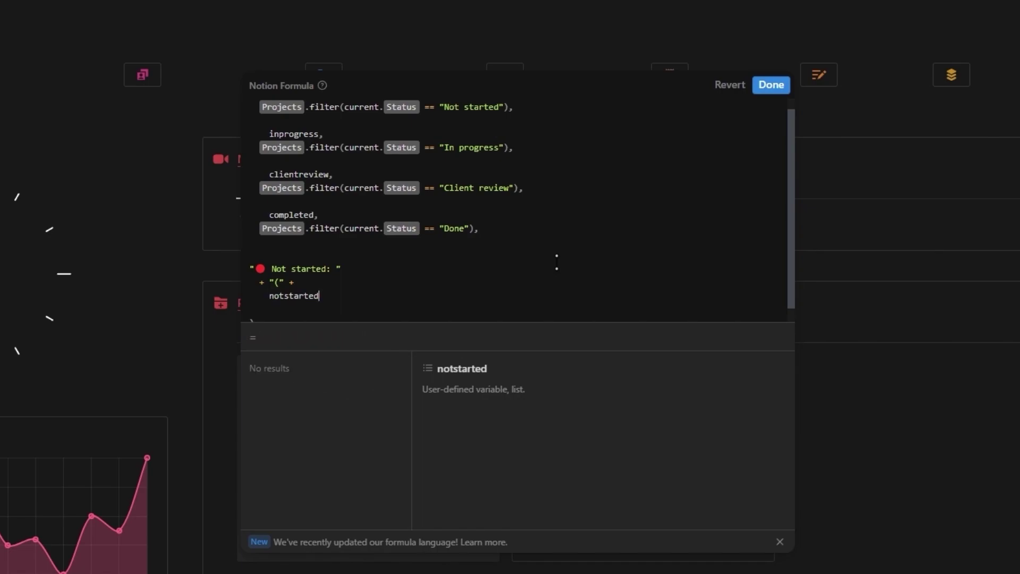
text(.length())
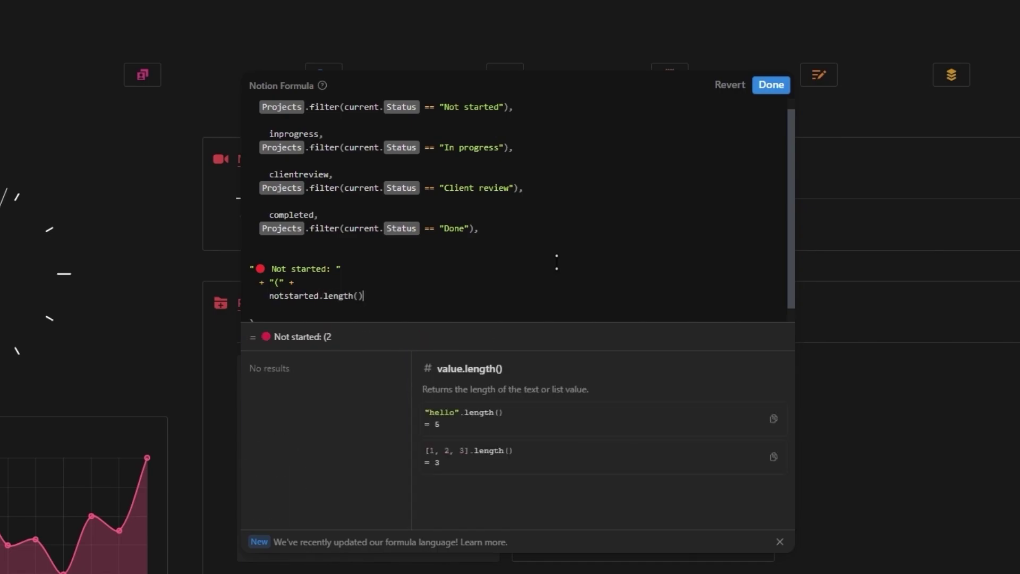
- Append the string "/", Projects.length() and a closing parenthesis string ")" after notstarted.length()
key(Return)
text(+)
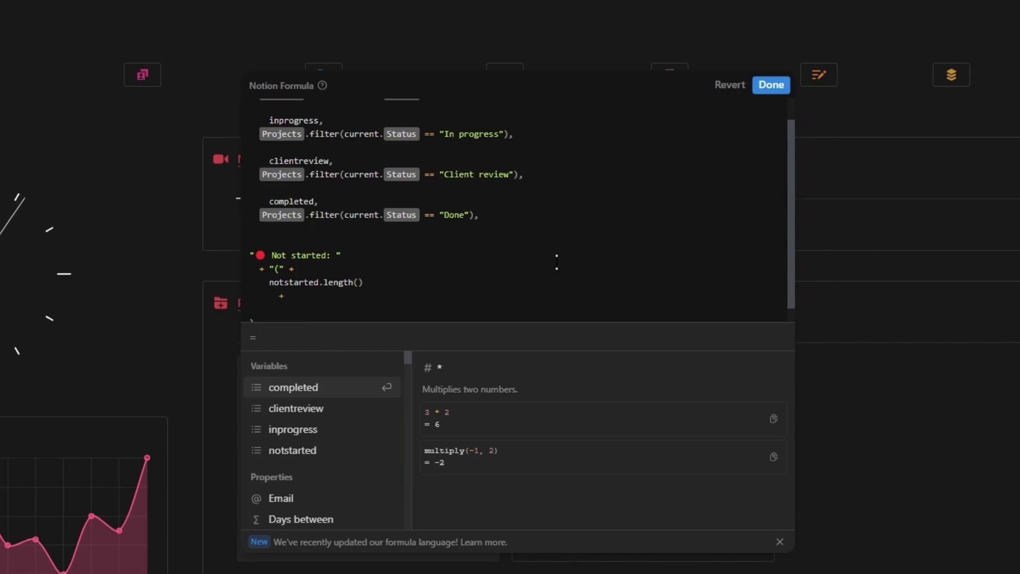
text( ")
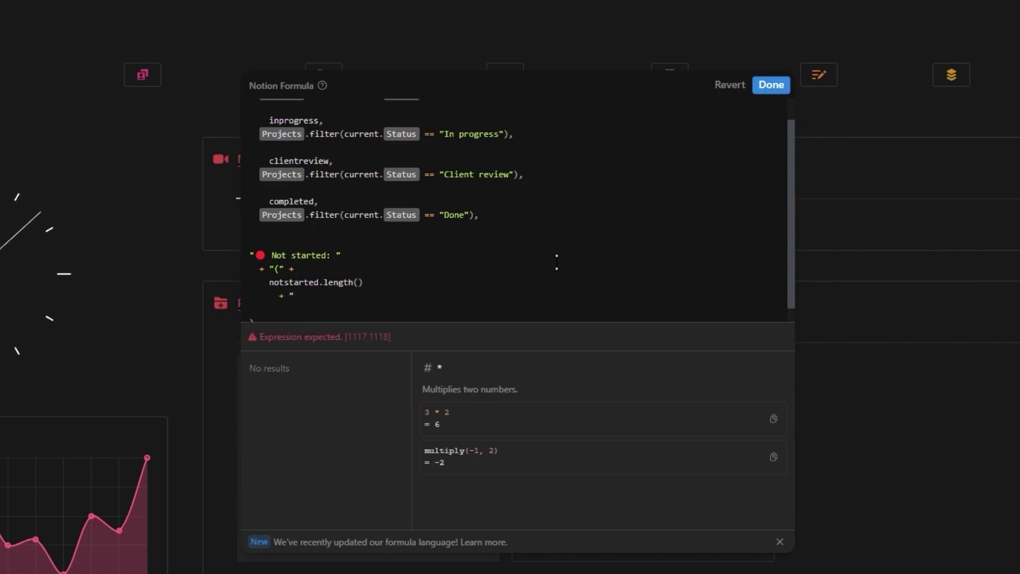
text(/" +)
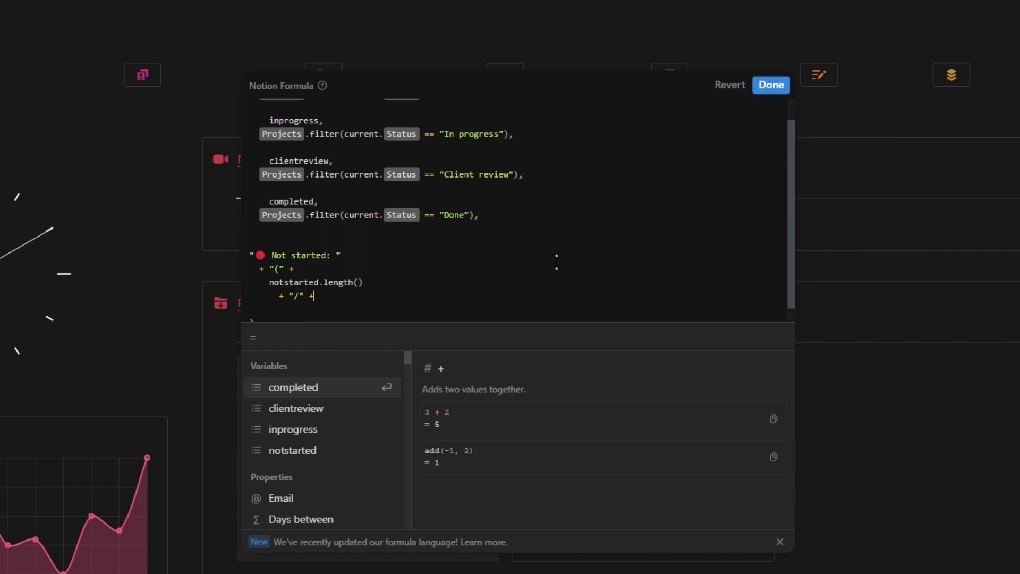
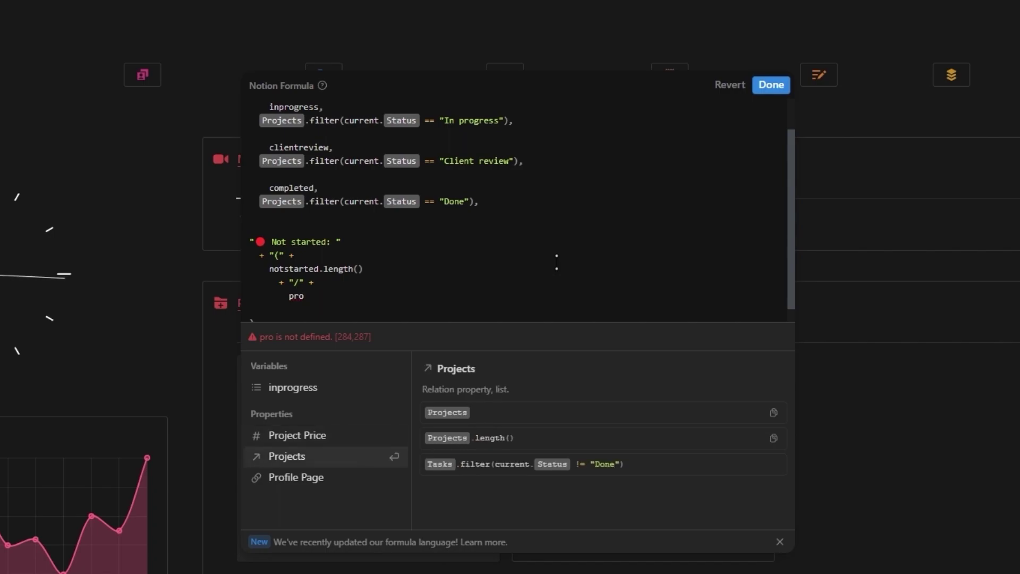
text(.len)
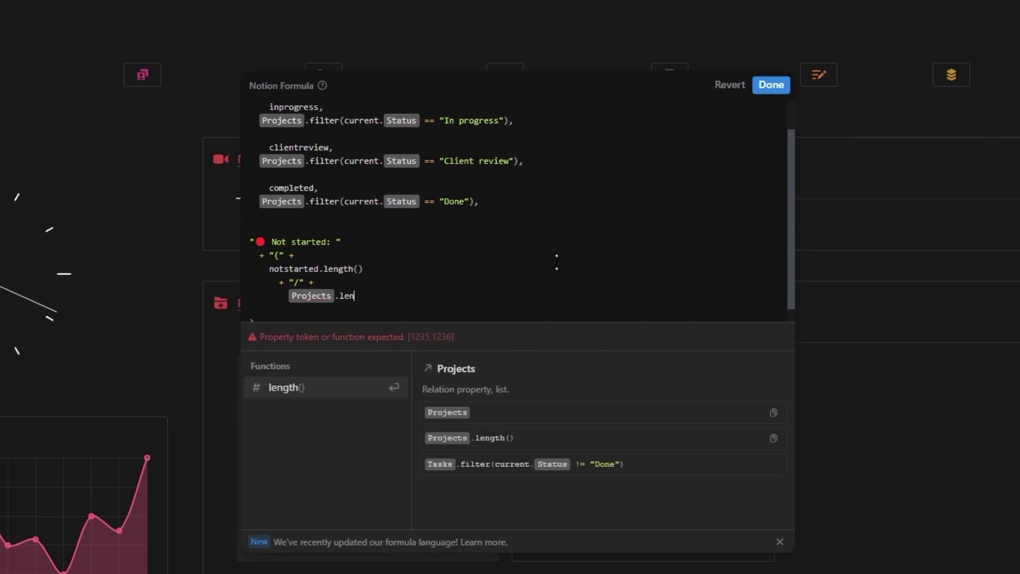
key(Return)
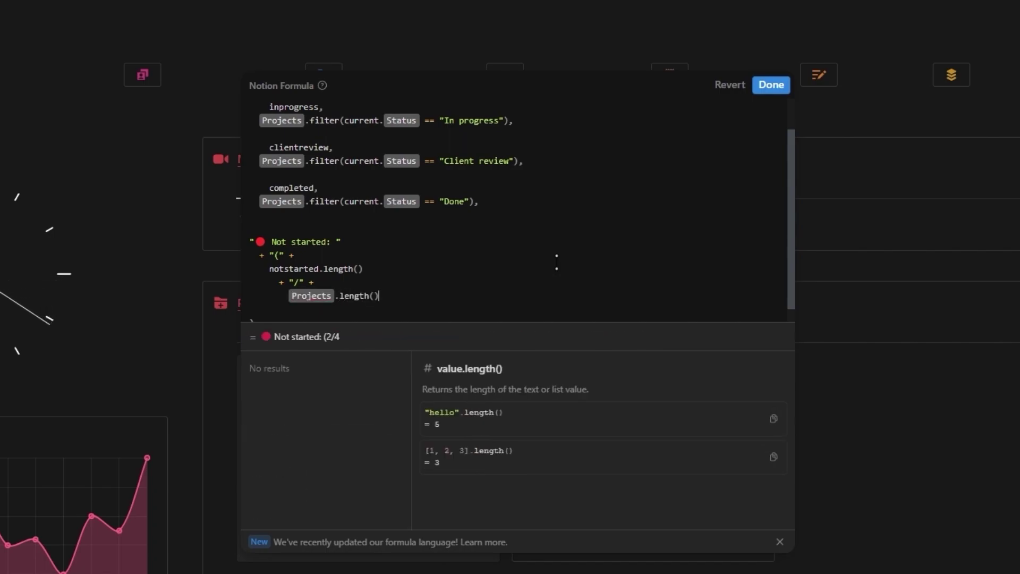
key(Return)
text(+ )
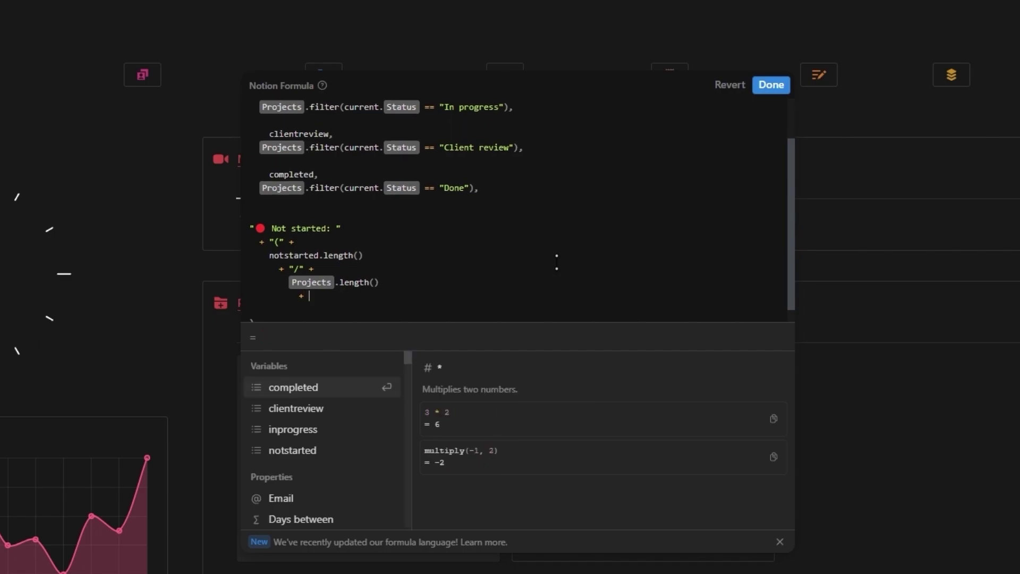
text(")")
- Wrap the whole Not started expression in parentheses, apply .style("b", "red") to it, and save the formula
click(250, 228)
text(()
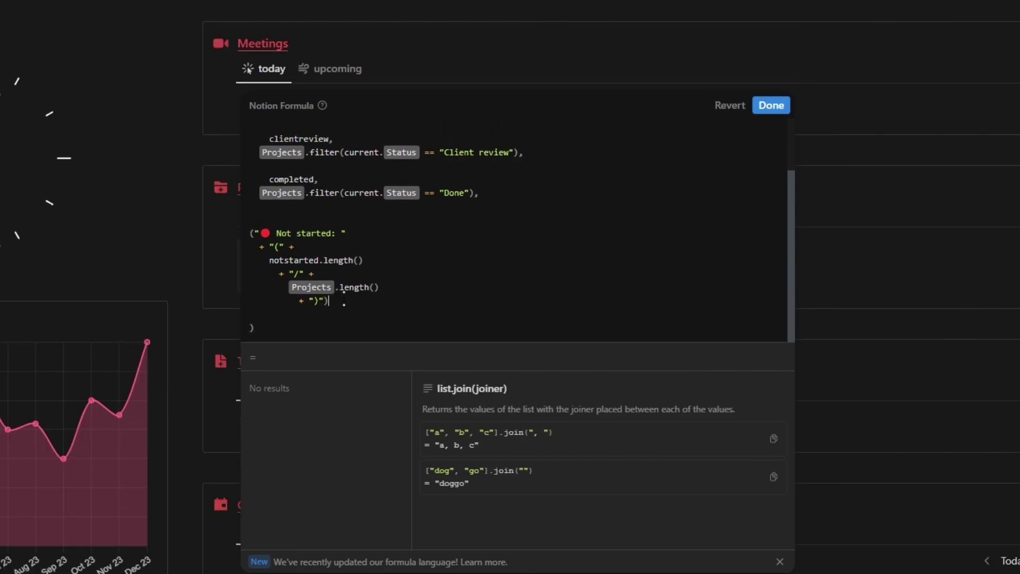
click(364, 299)
text().sty)
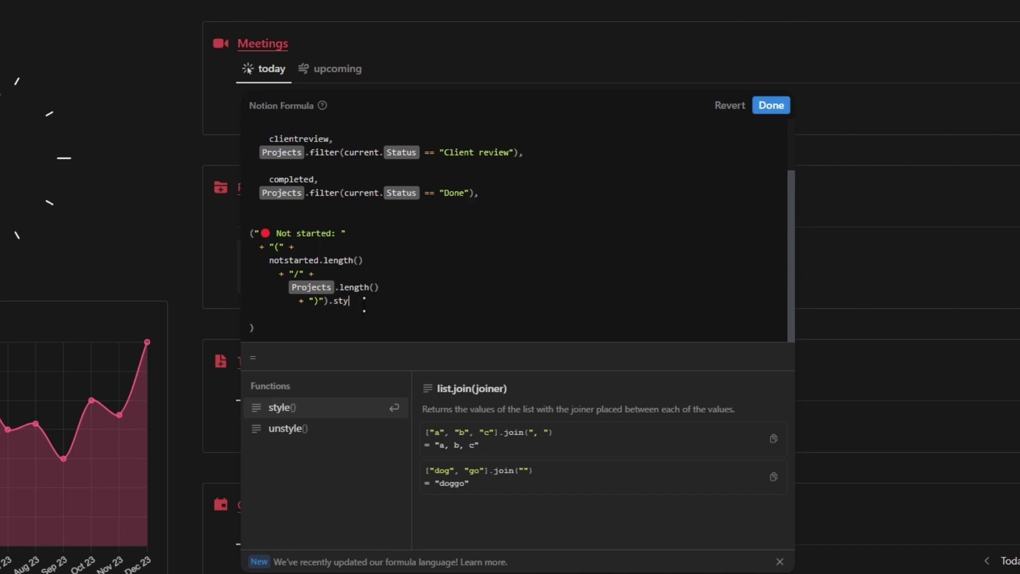
click(330, 406)
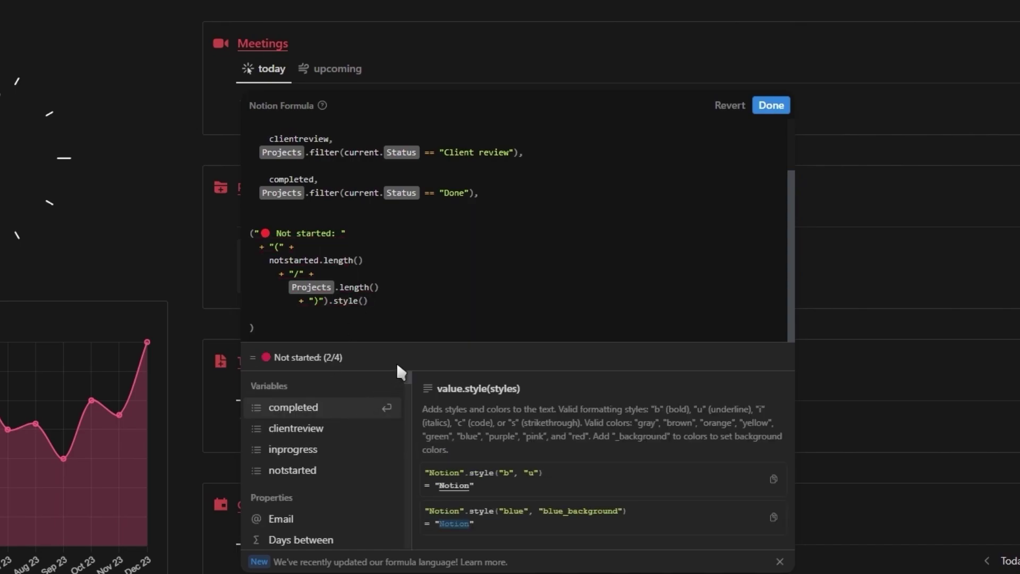
text("b")
text(, "re)
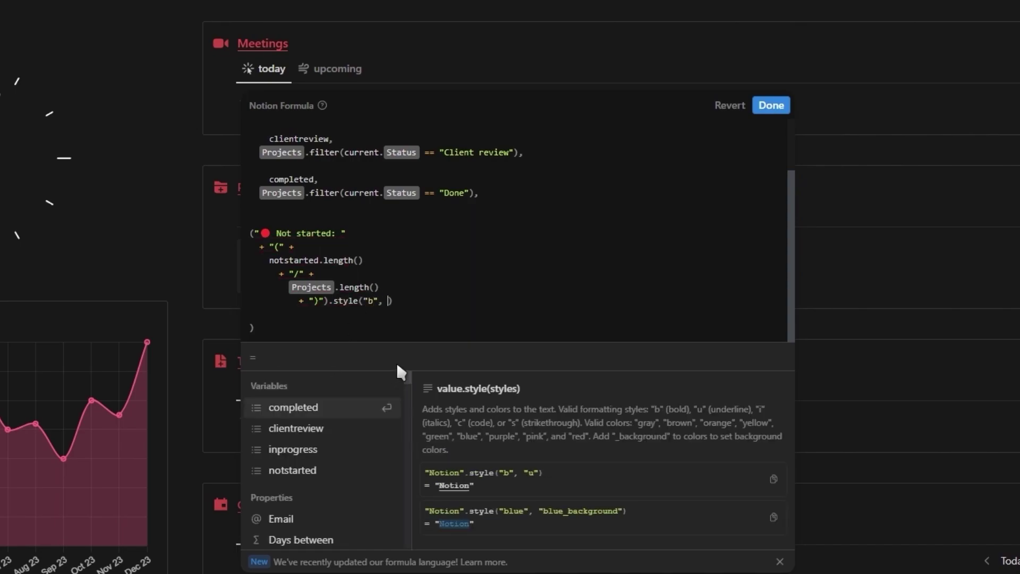
text(d")
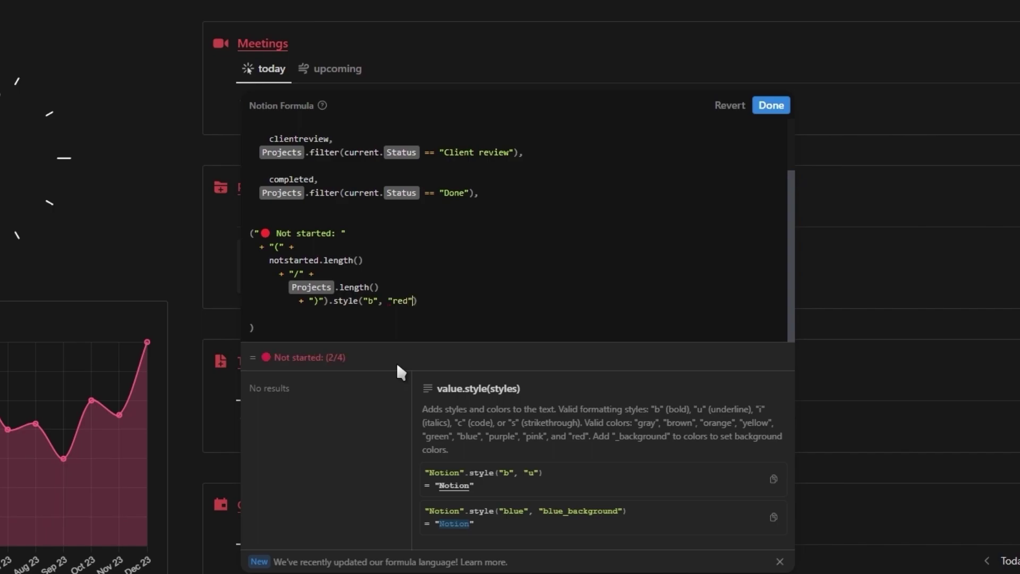
click(771, 106)
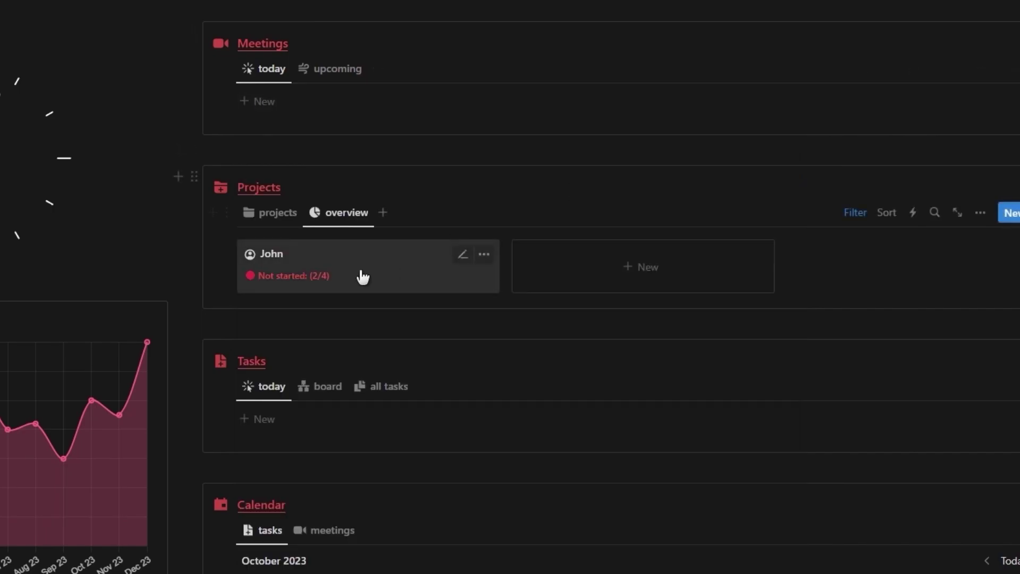
- Reopen the Project Progress formula and append the strings "\n" and "\t" on separate lines below the styled Not started label
click(325, 286)
scroll(419, 309, down, 3)
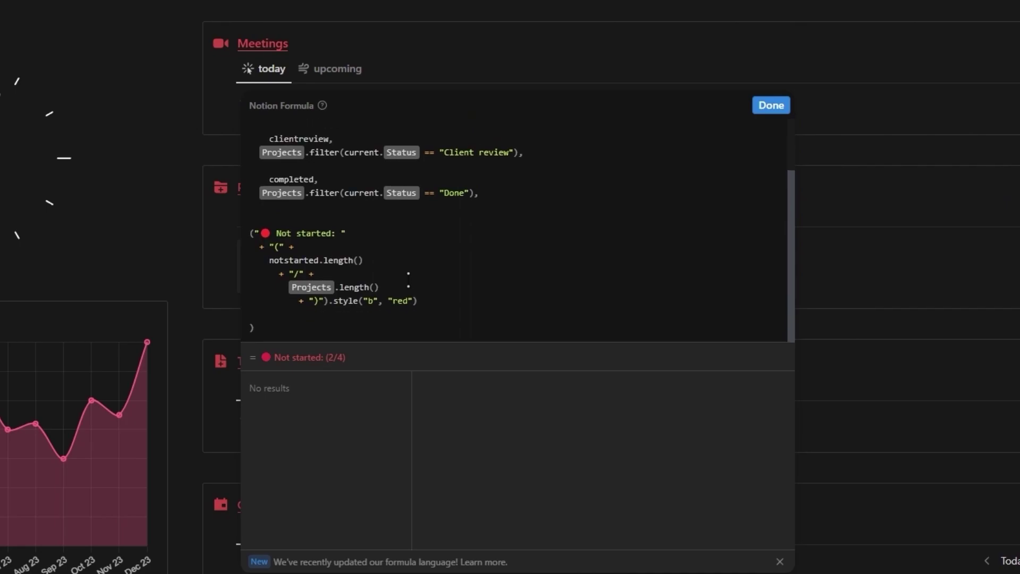
key(Return)
text(+ ")
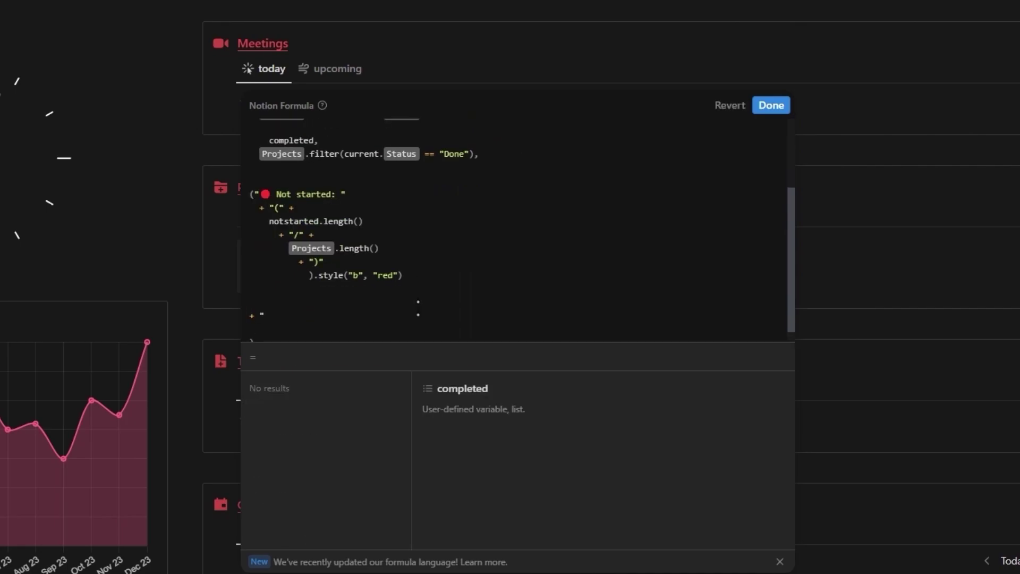
text(\n")
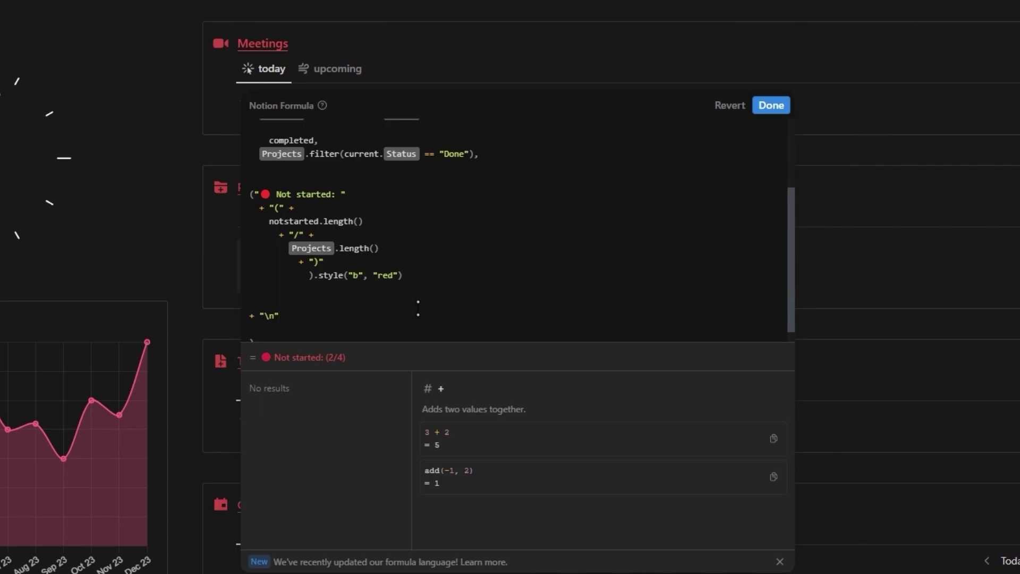
key(Return)
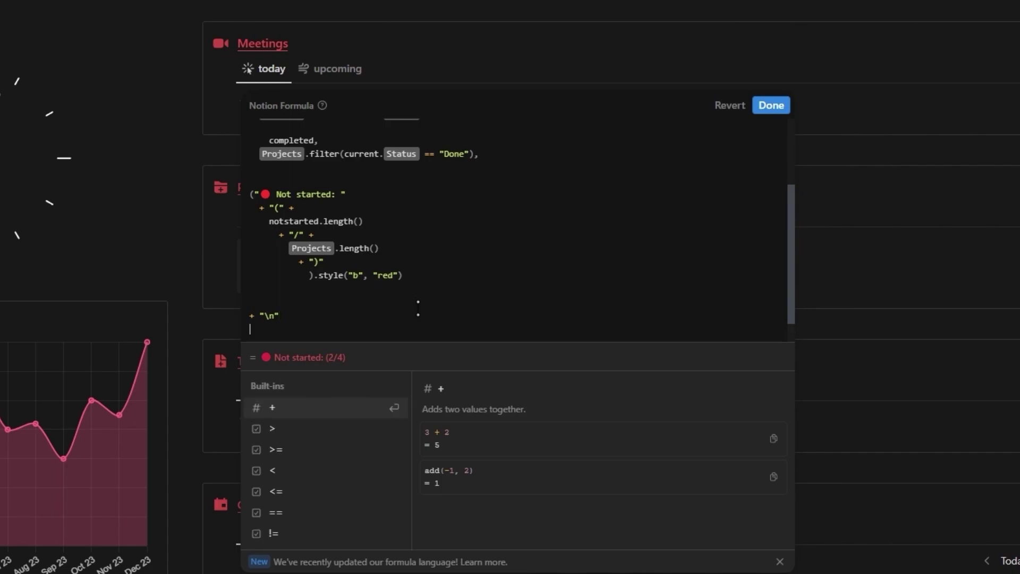
text(+ ")
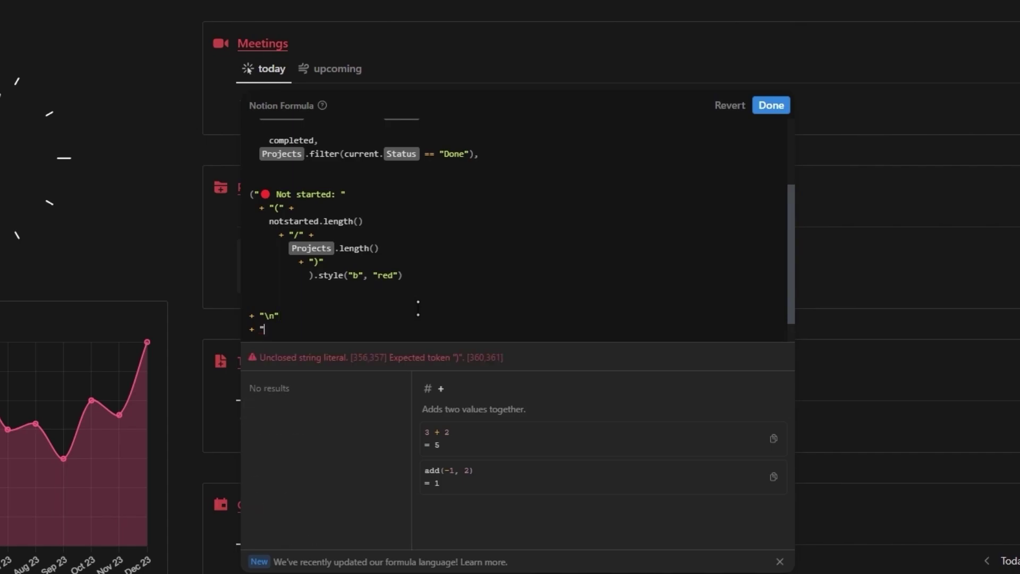
text(\t")
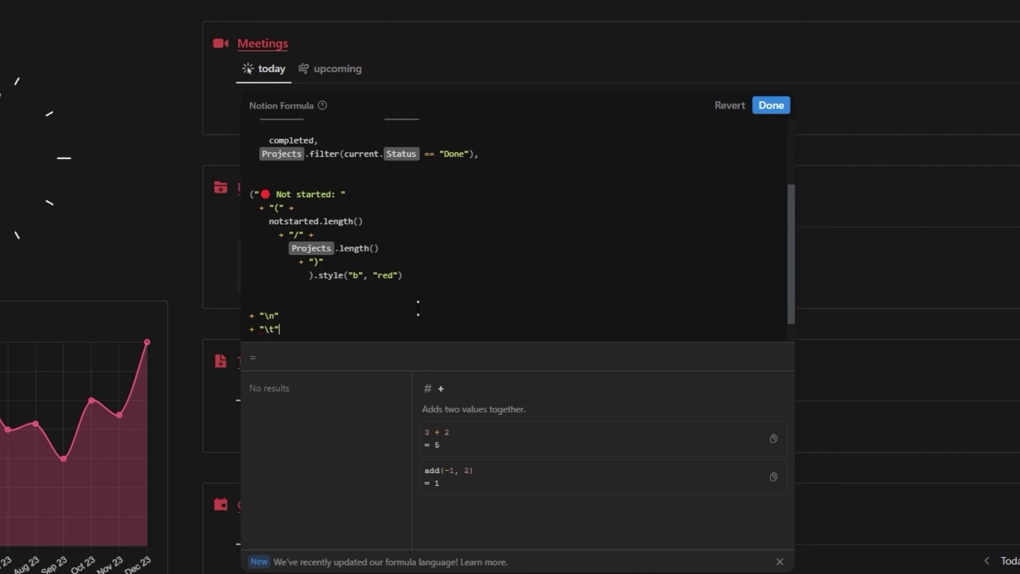
- Append notstarted.sort() after the "\t" string and save the formula
key(Return)
scroll(420, 305, down, 1)
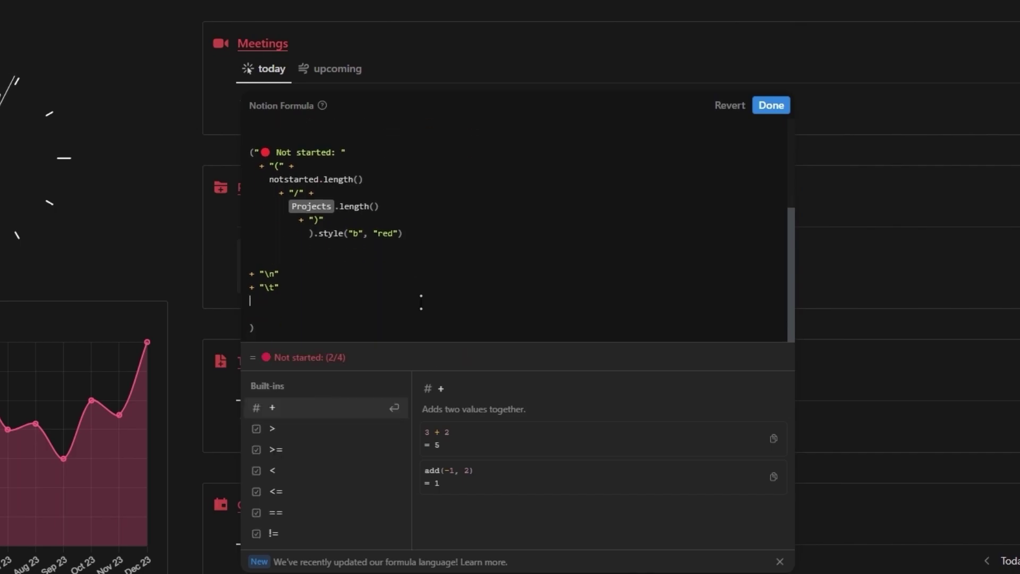
text(+)
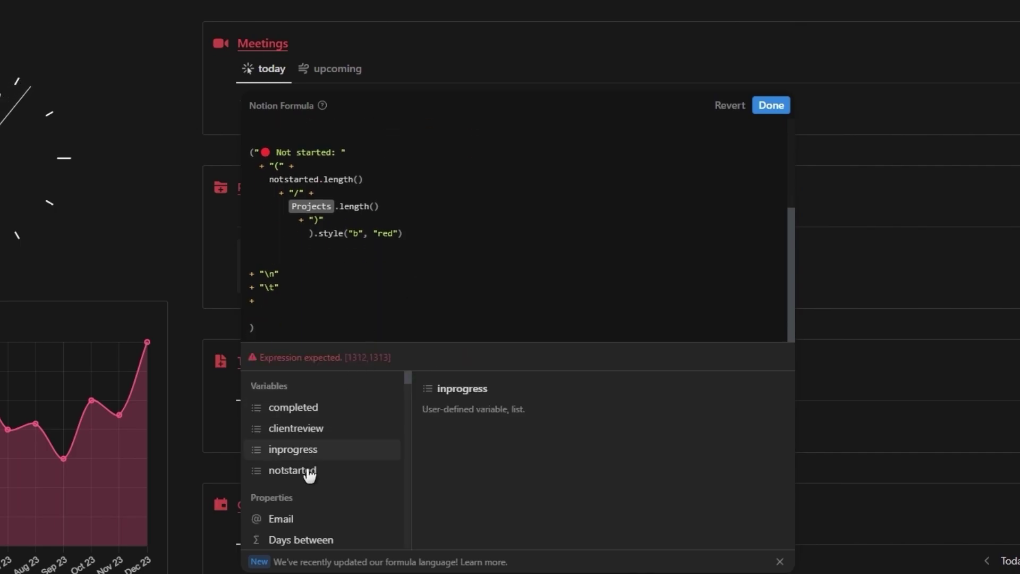
click(300, 470)
text(.sort())
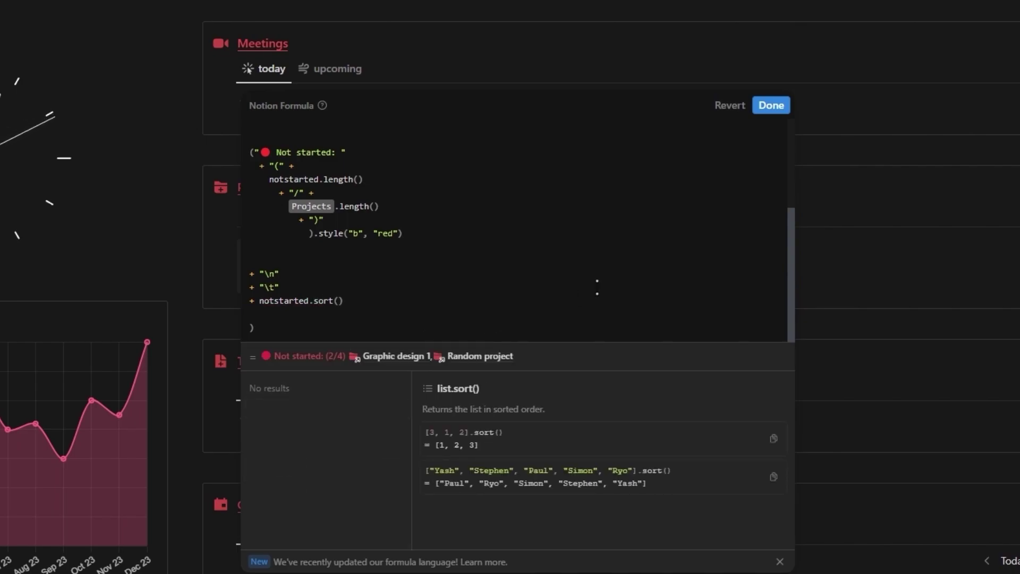
click(771, 106)
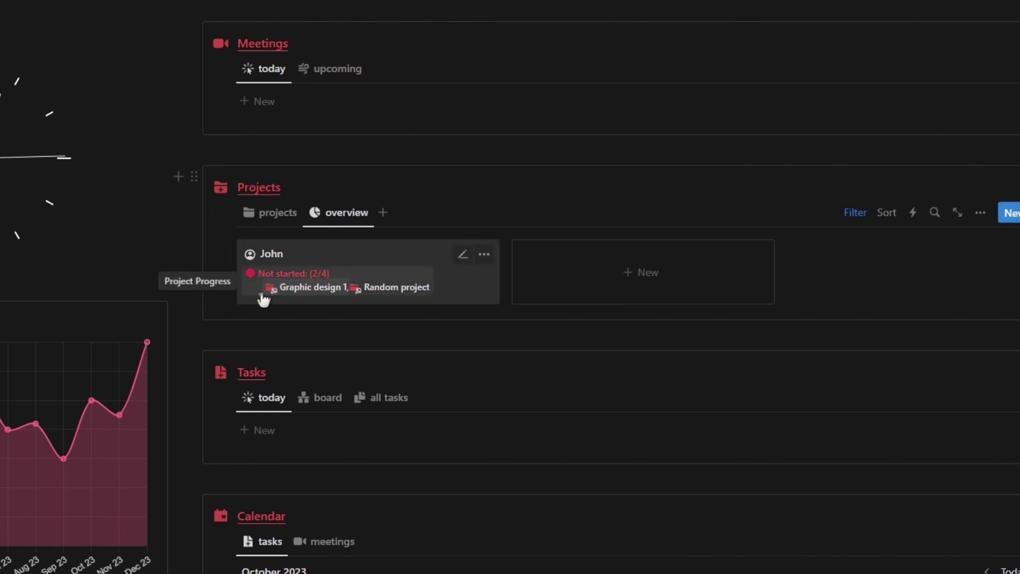
- Reopen the Project Progress formula, add .join("\n\t") to notstarted.sort(), and save it
click(418, 278)
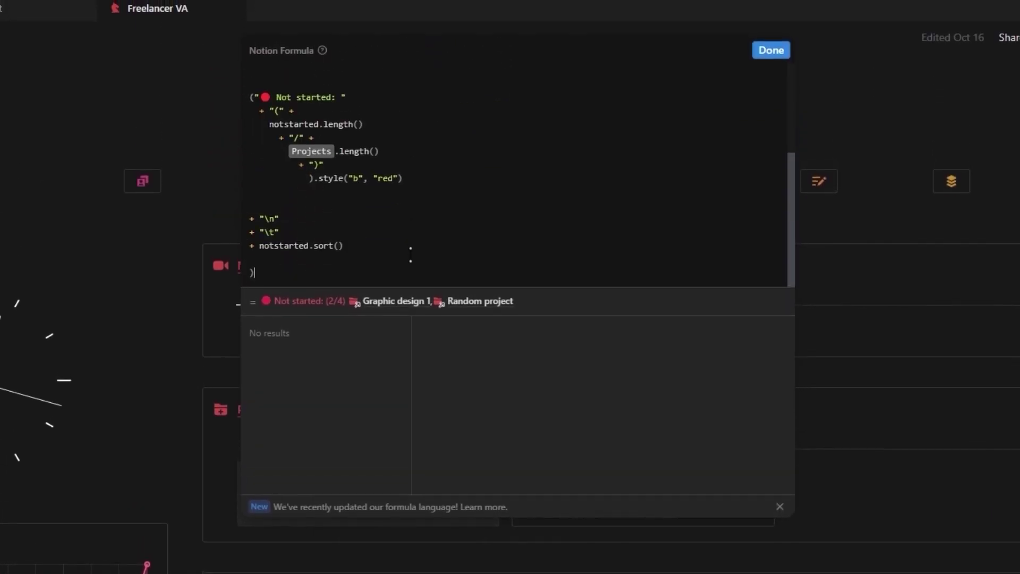
text(.)
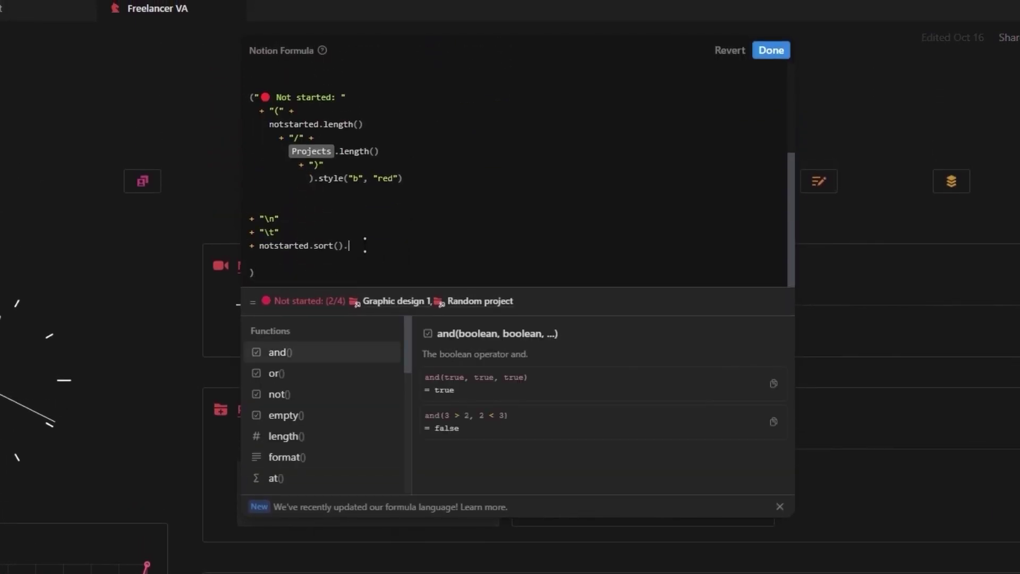
text(joi)
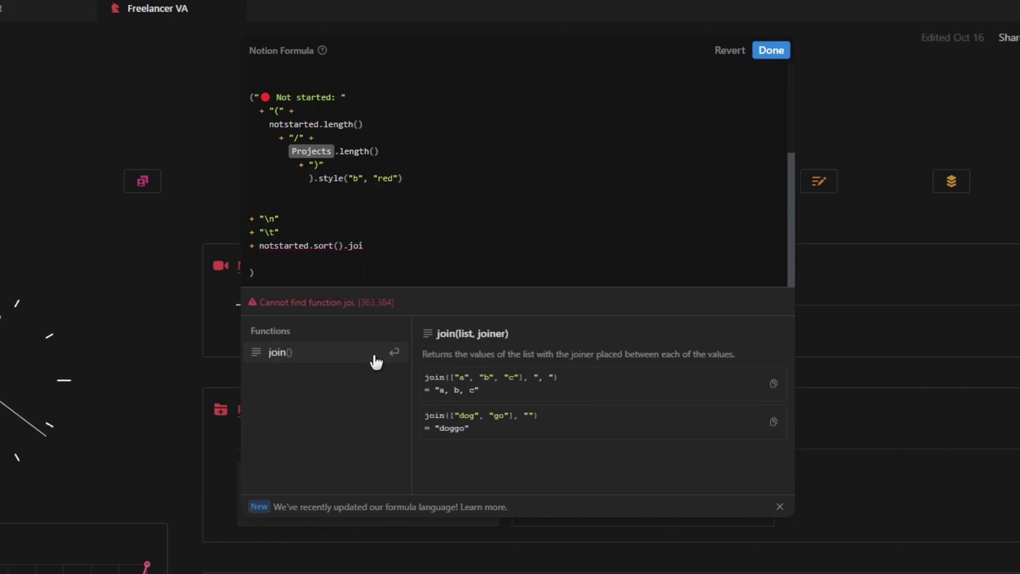
click(375, 353)
text(")
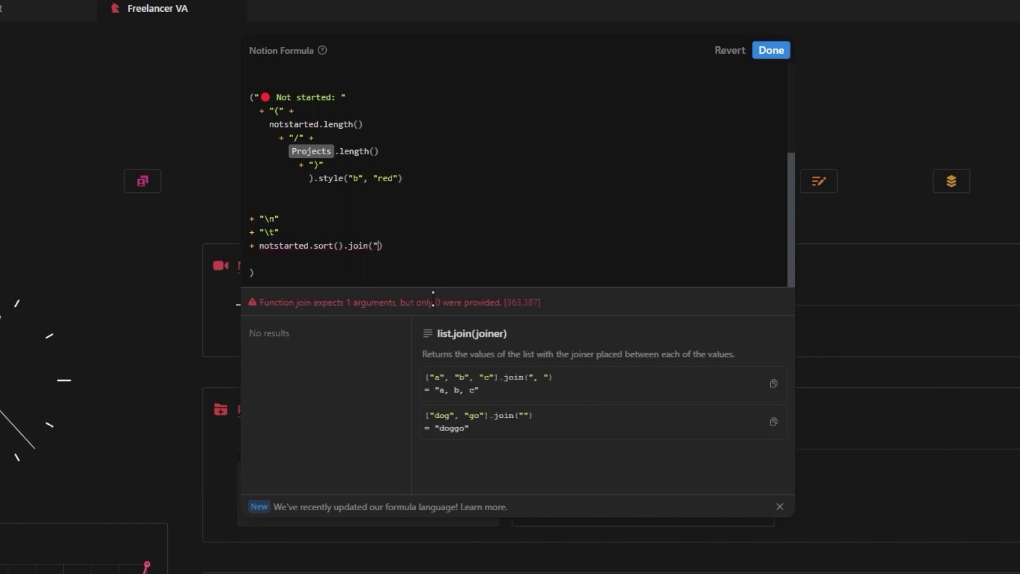
text(\n)
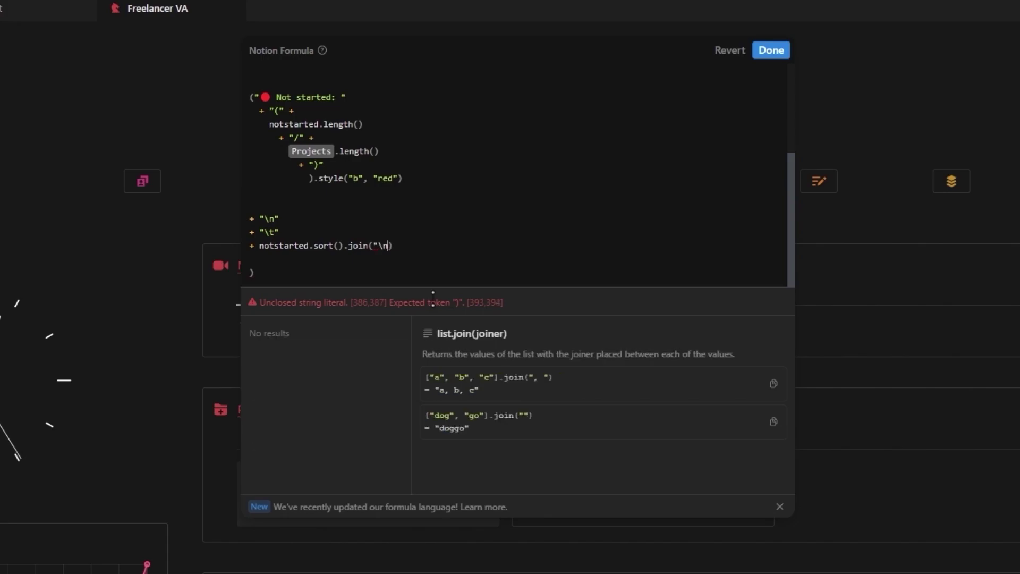
text(\t")
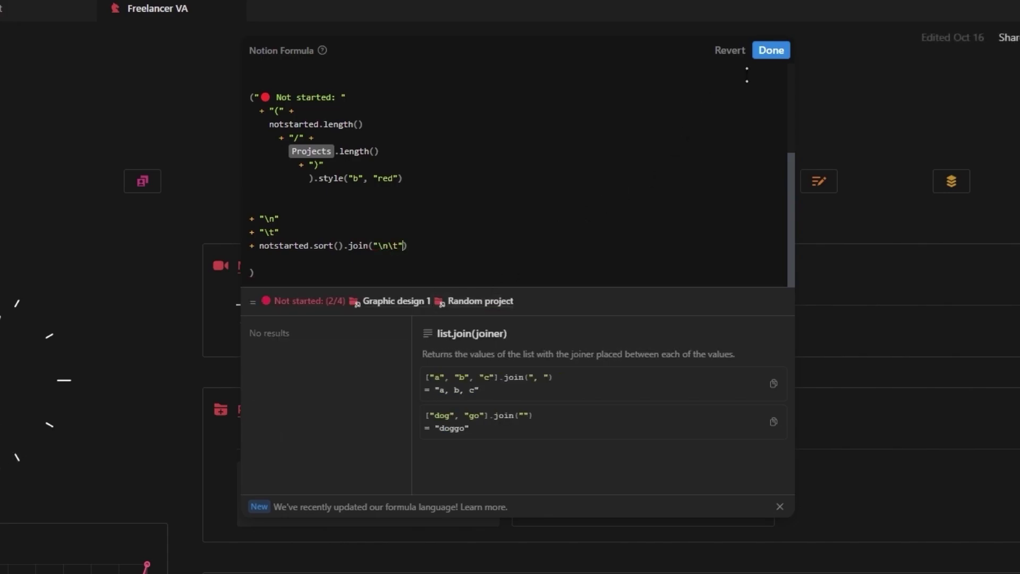
click(771, 51)
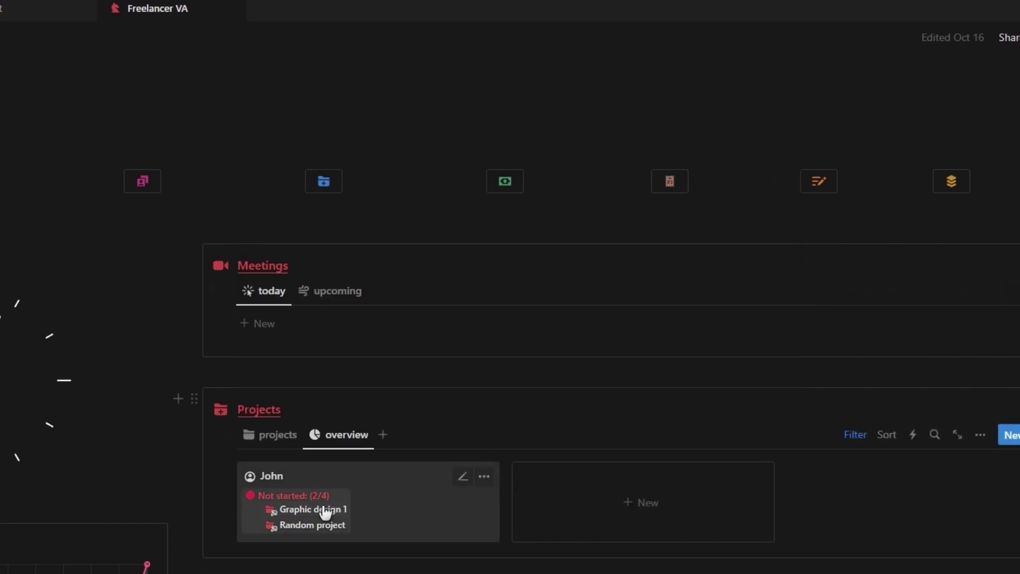
- Add a space and bullet "•" after \t in both the indent string and the join separator, and save the formula
click(254, 528)
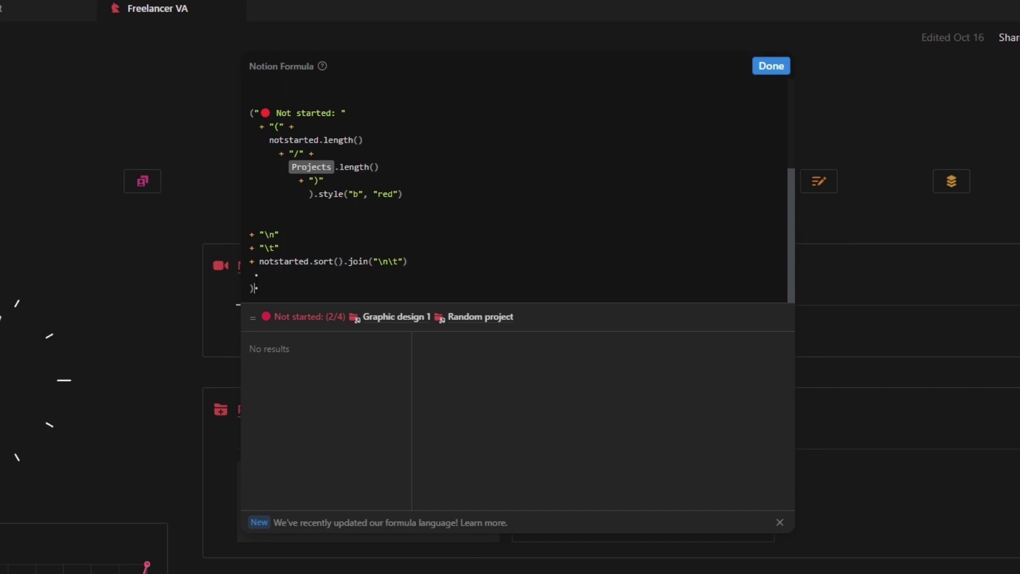
text(•)
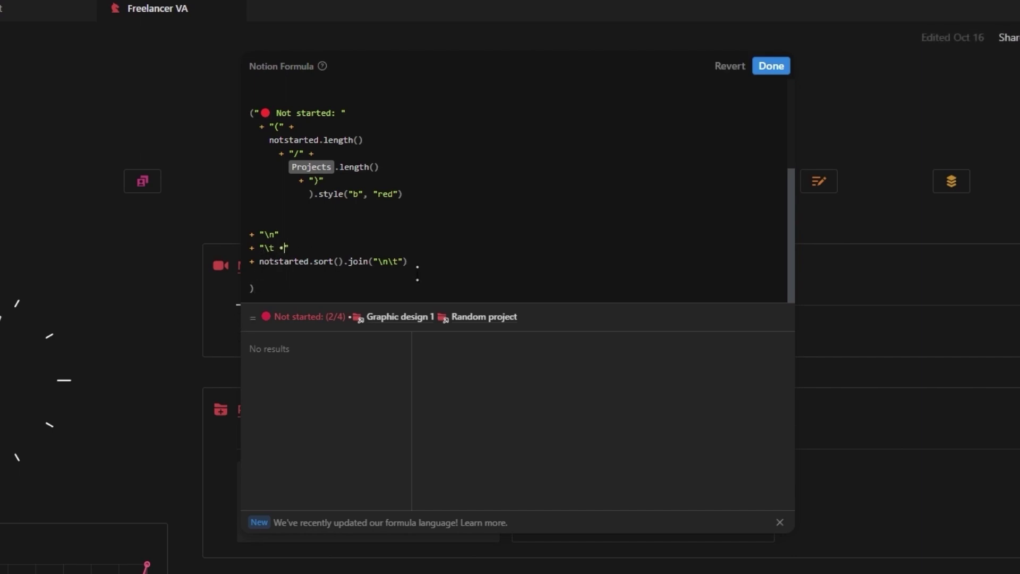
text( •)
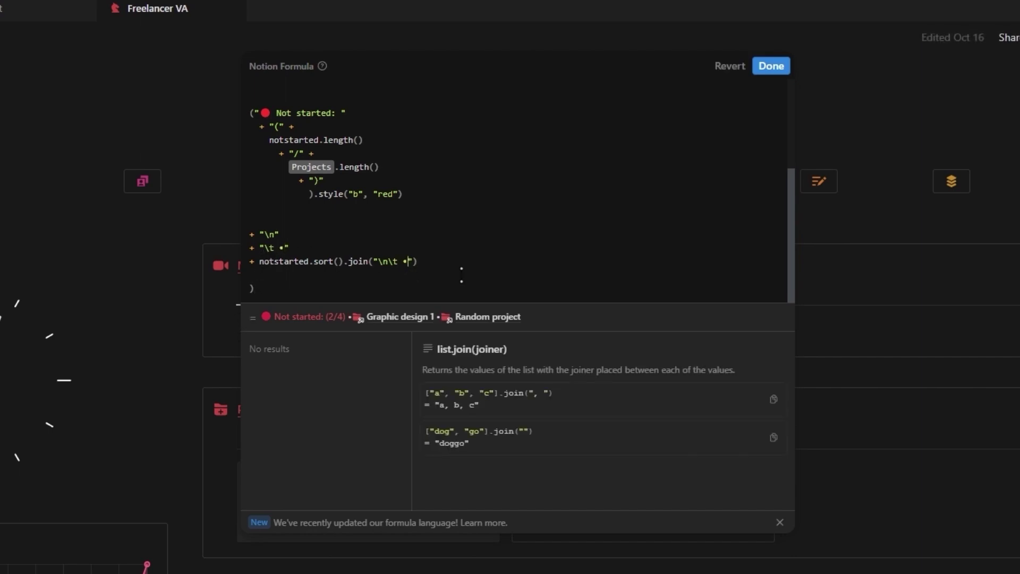
click(771, 66)
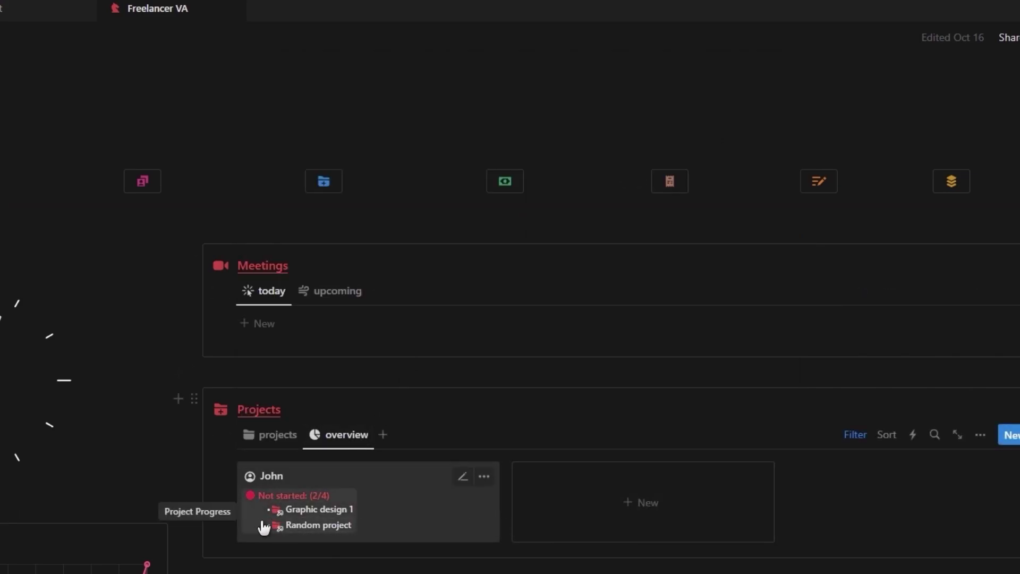
- Reopen the Project Progress formula, label the list lines /*not started projects*/, and append + "\n" + "\n" + below them
click(282, 518)
click(465, 272)
key(Return)
text(+ "\)
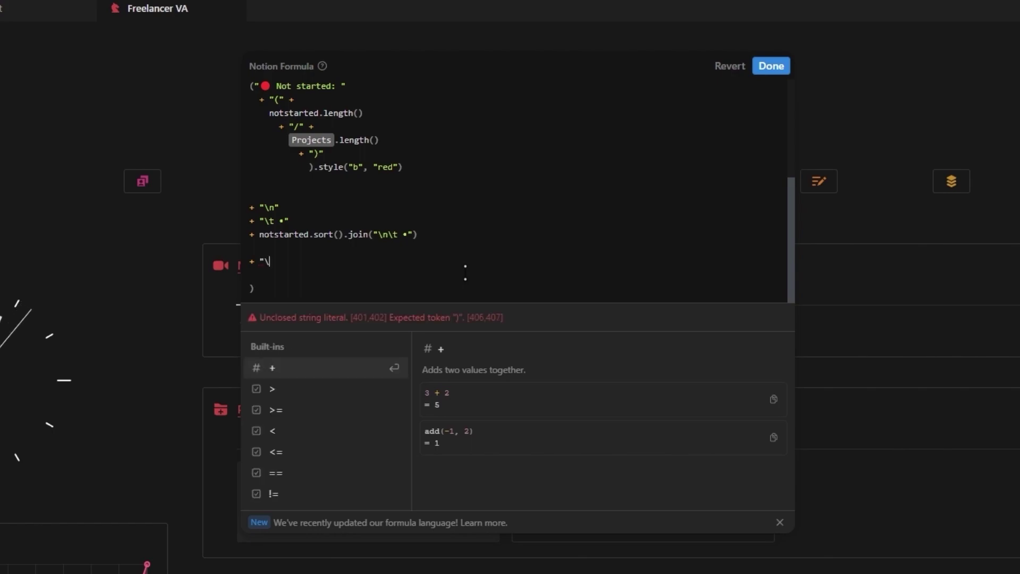
text(n" + "\n" +)
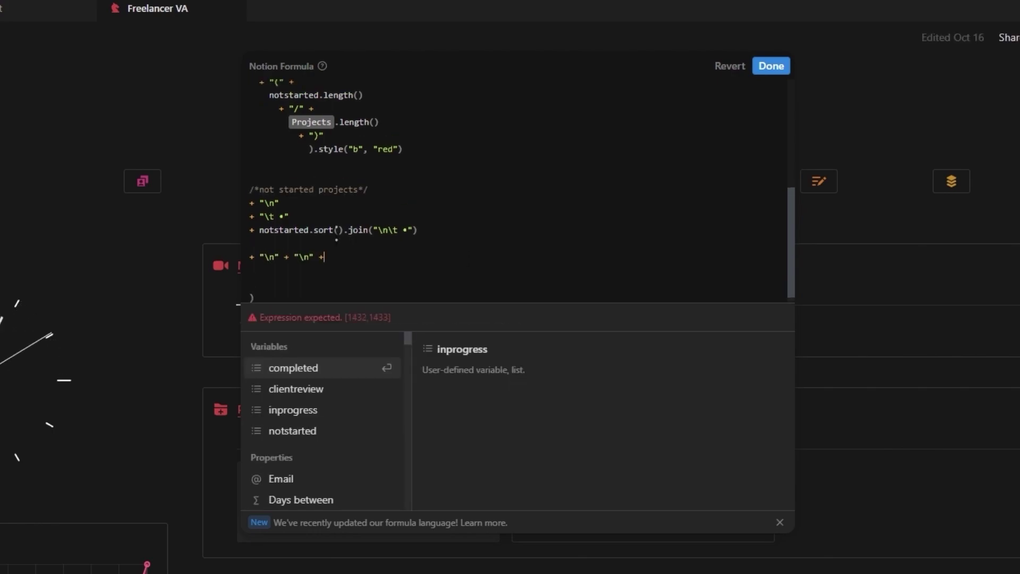
scroll(336, 241, up, 2)
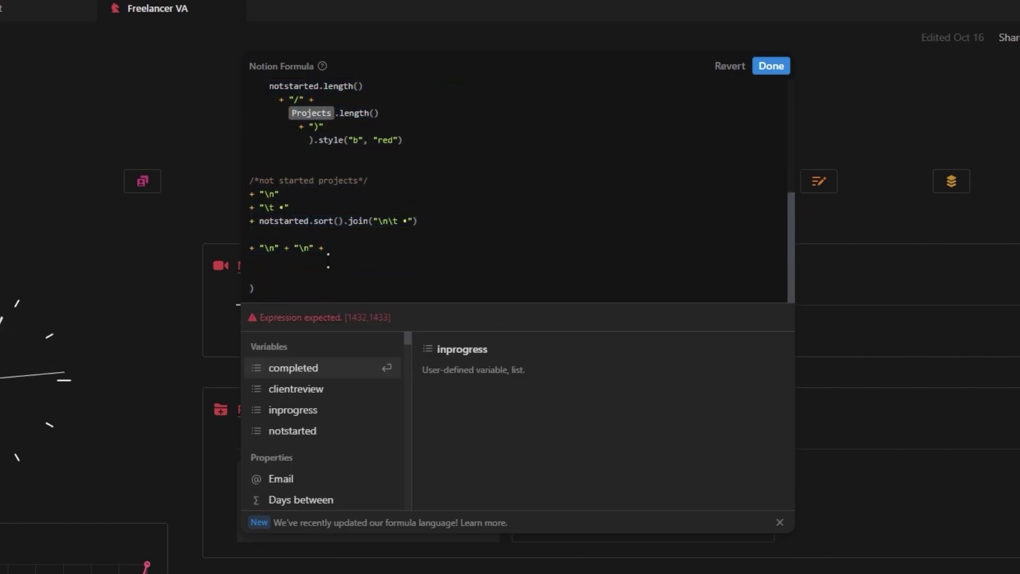
- Add a copy of the Not started section below, changing its comment to "In progress text" and its label to a blue circle with "In progress: "
text(/*Not started text*/ ("● Not started: " + "(" + notstarted.length() + "/" + Projects.length() + ")" ).style("b", "red"))
text(In progress)
key(BackSpace)
key(BackSpace)
key(BackSpace)
key(BackSpace)
key(BackSpace)
key(BackSpace)
key(BackSpace)
key(BackSpace)
click(271, 163)
key(BackSpace)
key(super+period)
key(Return)
click(514, 188)
key(ctrl+Delete)
text(In progress)
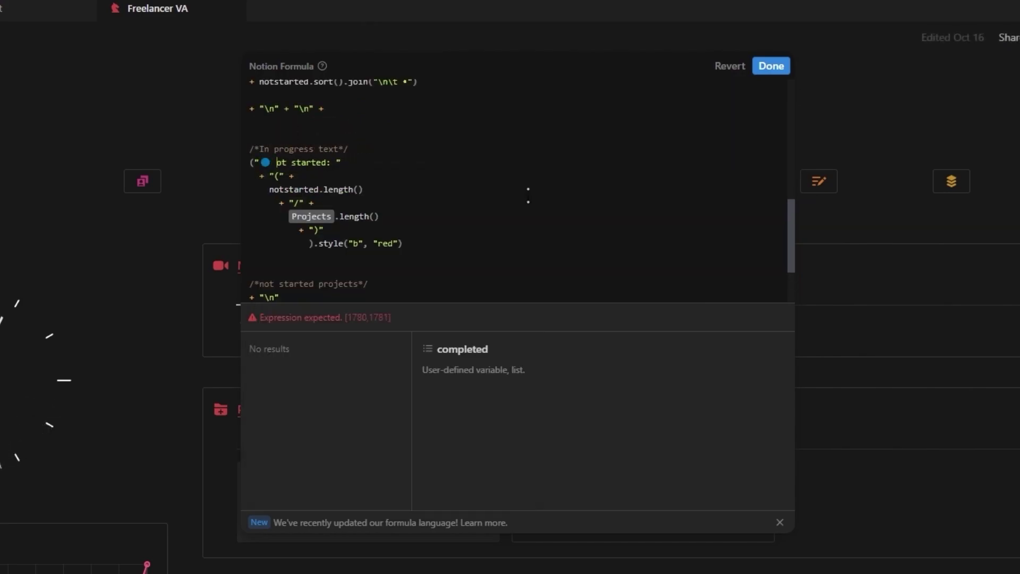
key(ctrl+Delete)
- In the copied label, replace notstarted with the inprogress variable for the count and set the style color to "blue"
double_click(292, 190)
key(BackSpace)
click(279, 408)
double_click(390, 243)
text(blue)
- Change the copied list's comment to "in progress projects", replace notstarted with inprogress in its sort and join line, and save the formula
scroll(391, 223, down, 3)
drag(260, 208, 315, 208)
text(in progress)
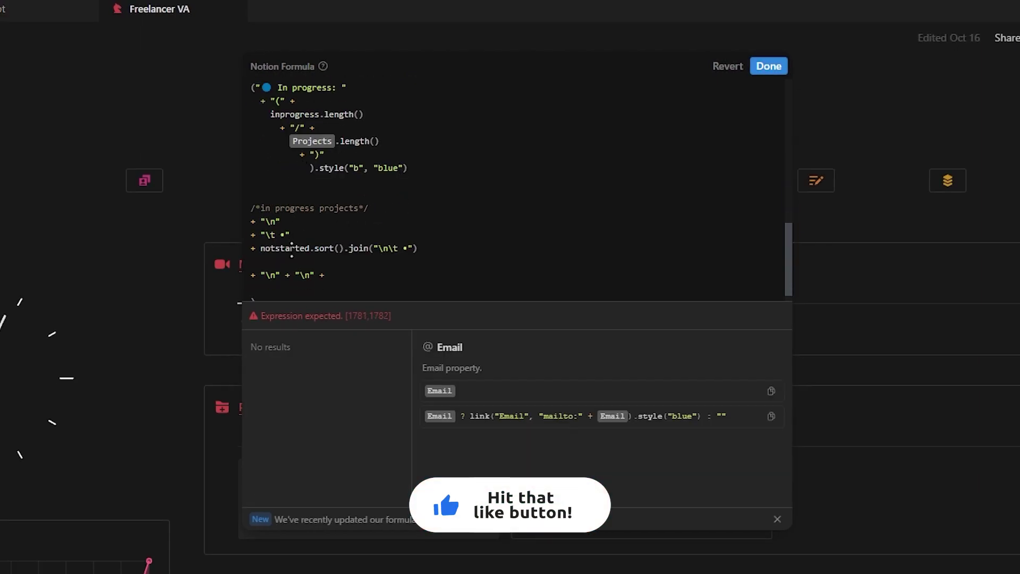
double_click(287, 248)
key(BackSpace)
key(Return)
key(Escape)
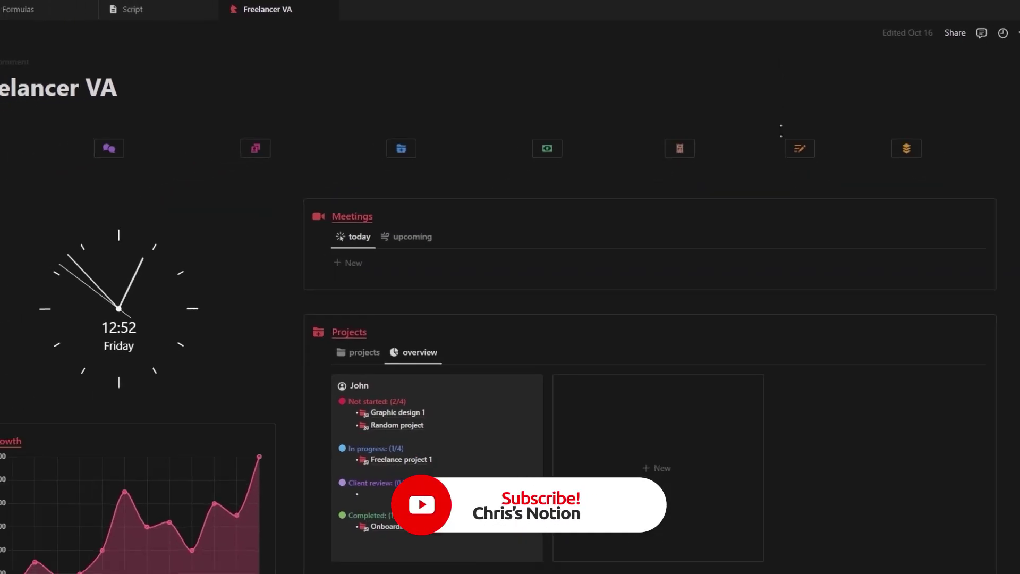
- Open the Graphic design 1 project from the overview card and return to the Freelancer VA dashboard
scroll(752, 239, down, 5)
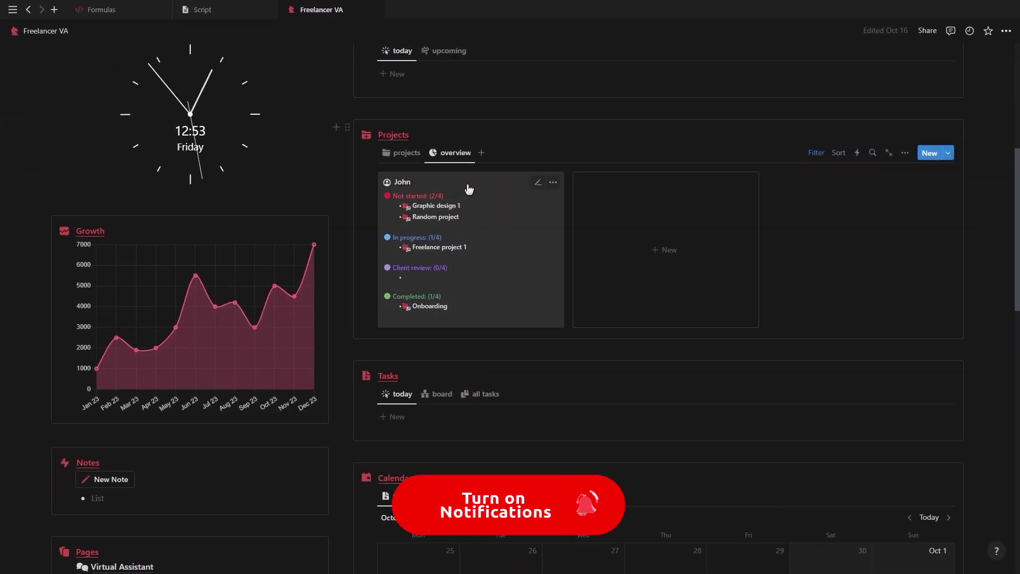
click(444, 209)
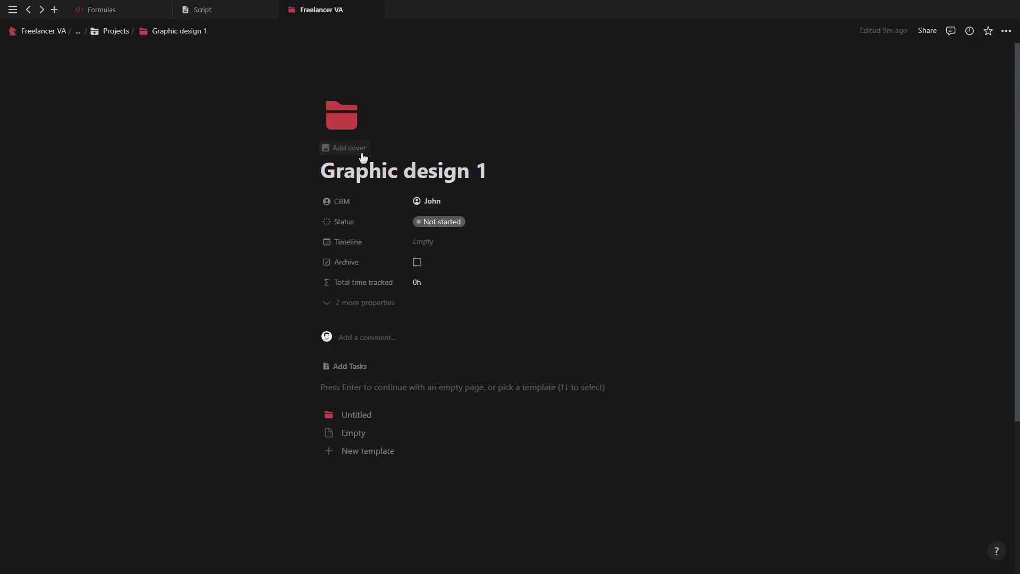
click(43, 31)
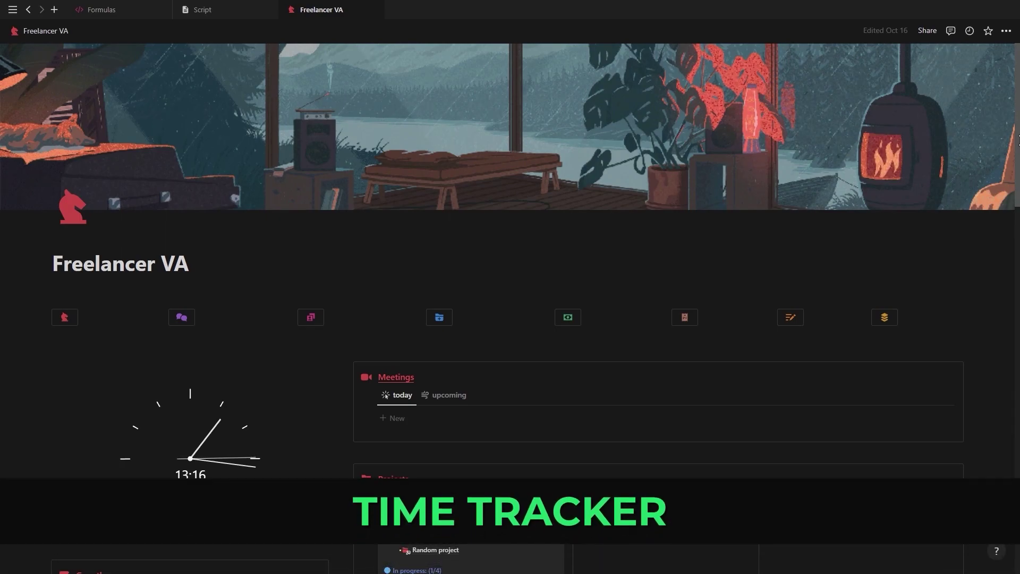
- Create a new task on October 20 in the dashboard Calendar's tasks view
scroll(510, 287, down, 2)
scroll(510, 287, down, 15)
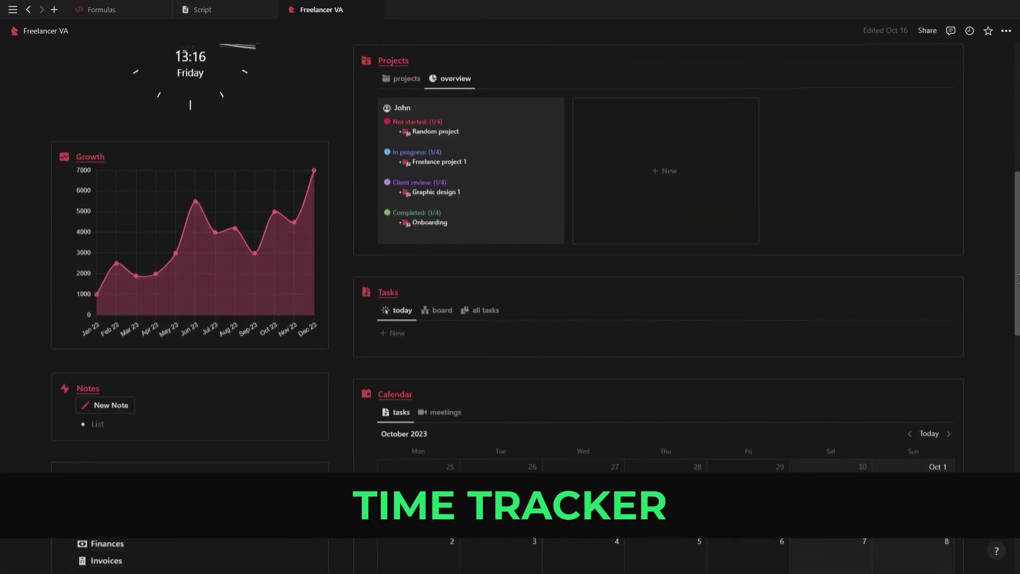
scroll(510, 287, down, 1)
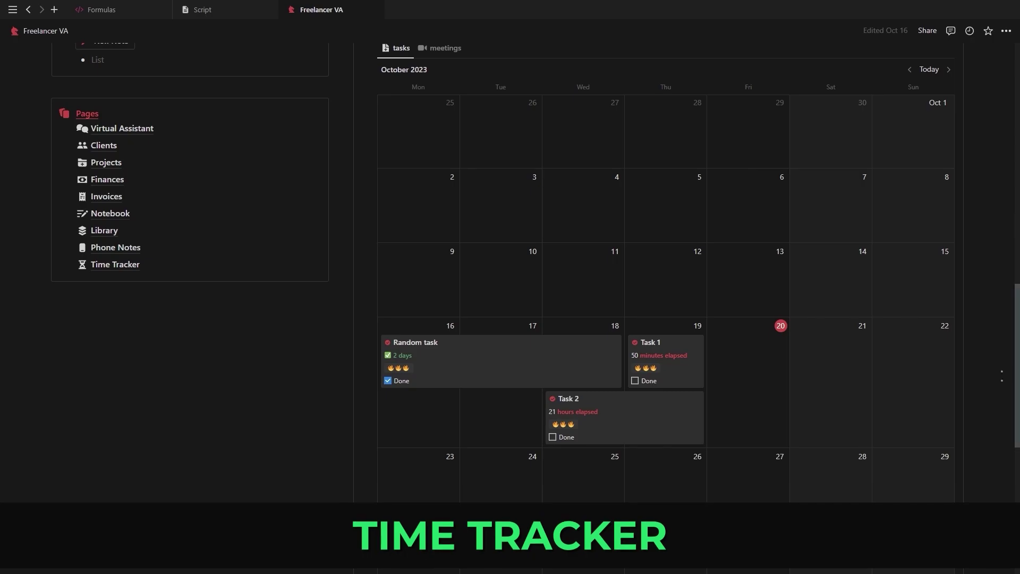
click(716, 326)
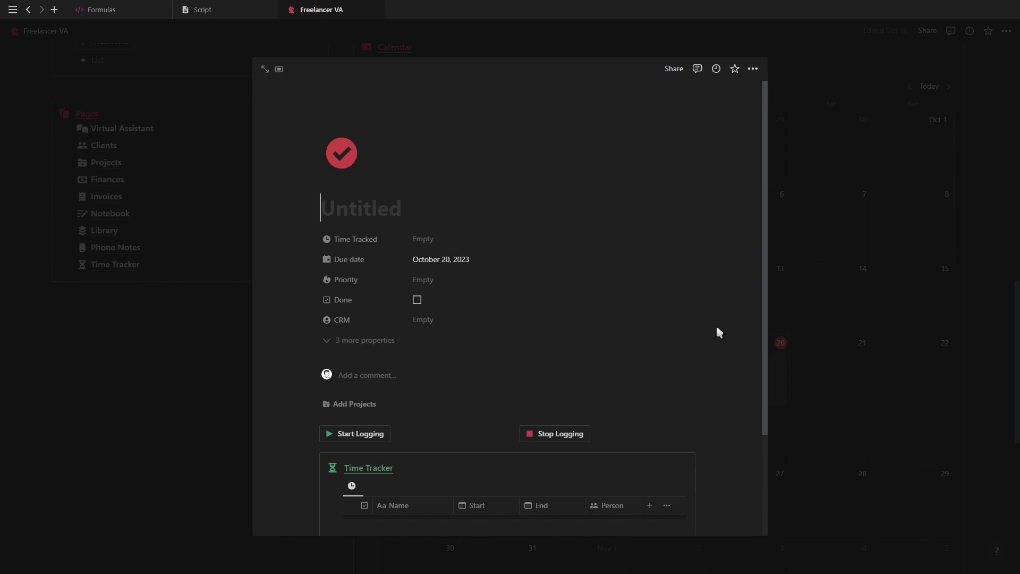
- Start and stop a time log in the new task, with its End set to October 20, 2023 16:16, and close the task
scroll(720, 333, down, 2)
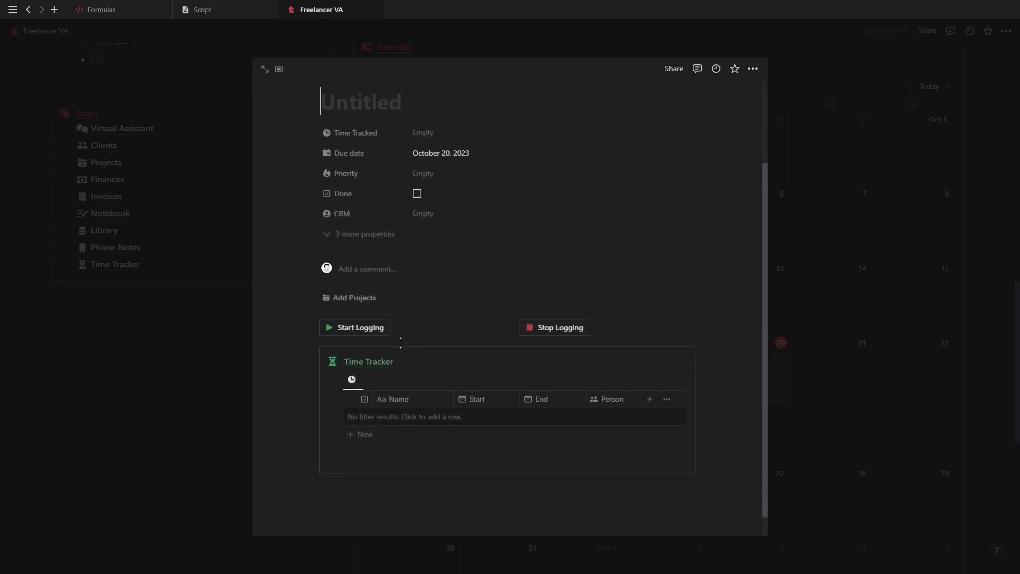
click(360, 328)
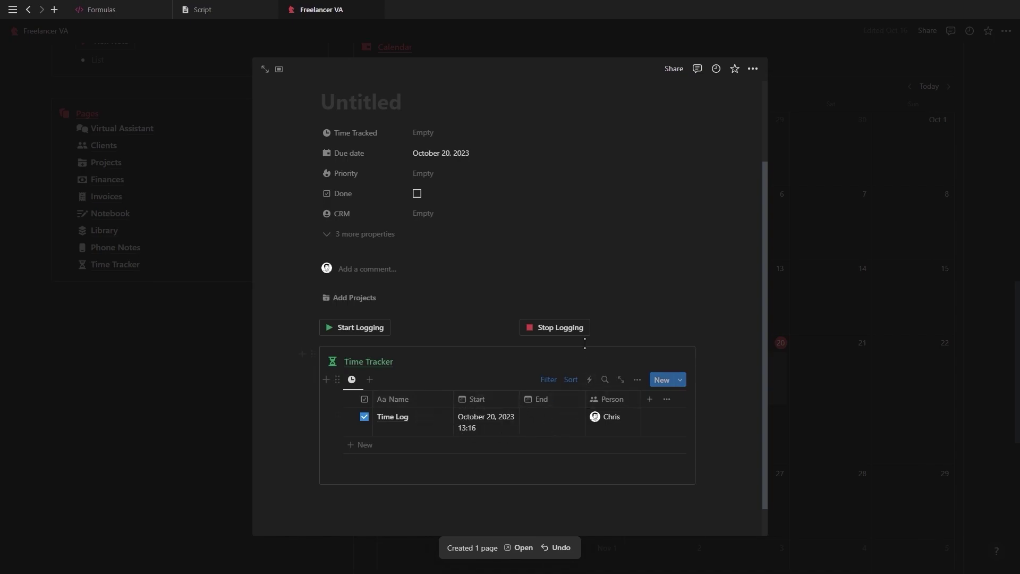
click(567, 333)
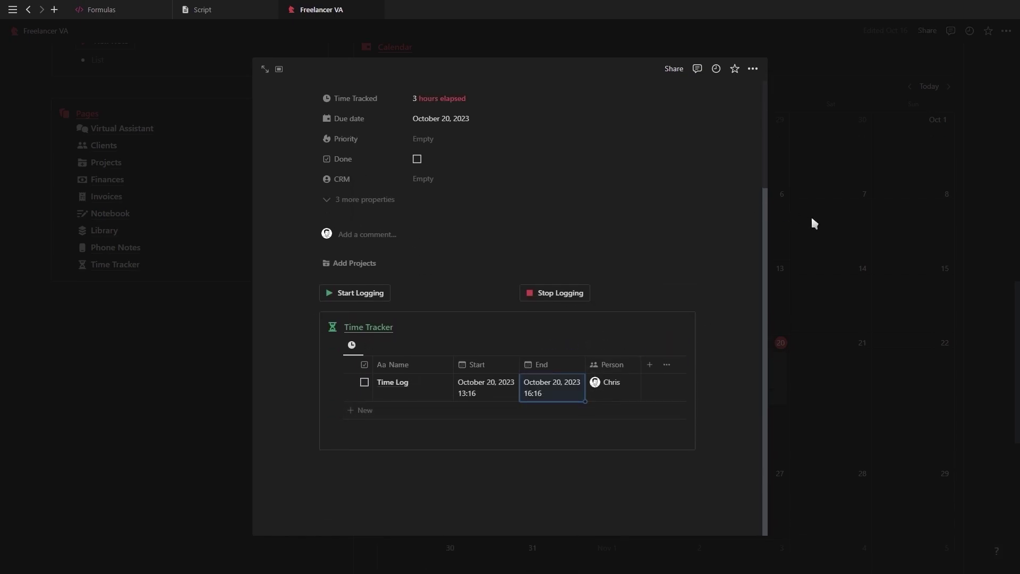
click(812, 218)
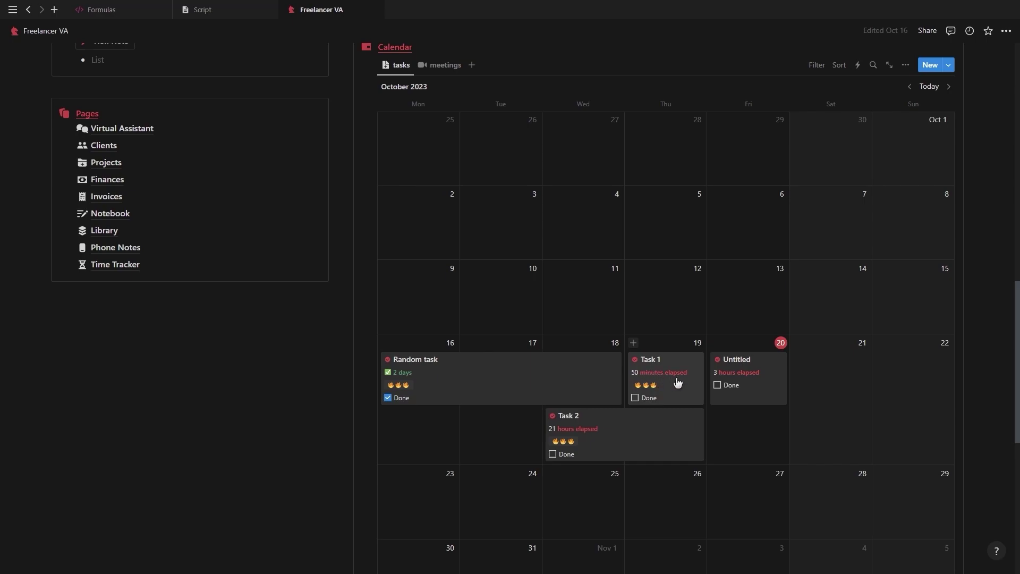
- Open the Time Tracker database and review its Active Log, Start, End, Person and Tasks properties
scroll(429, 351, up, 1)
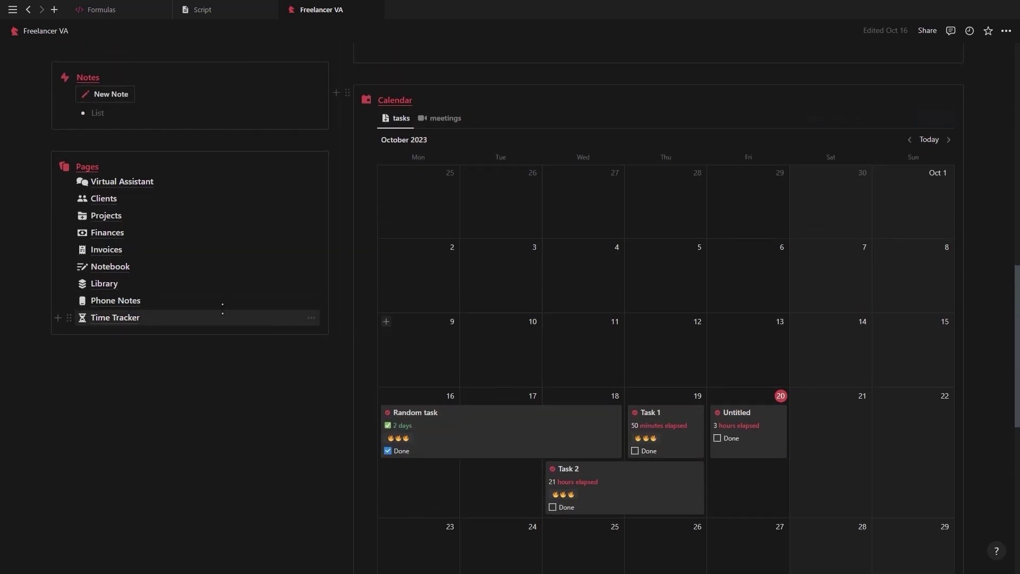
click(179, 325)
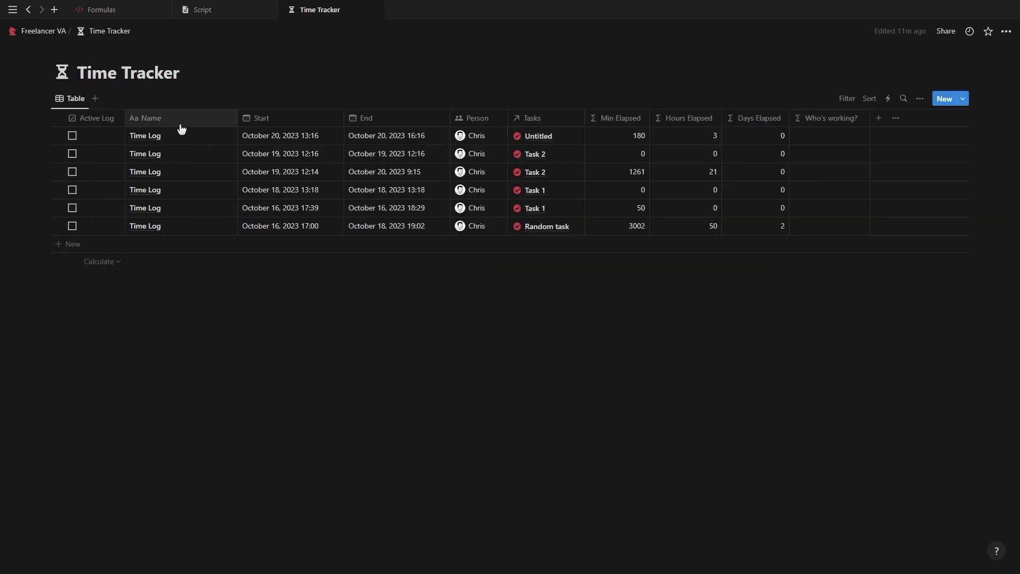
drag(286, 118, 410, 128)
click(73, 136)
click(72, 136)
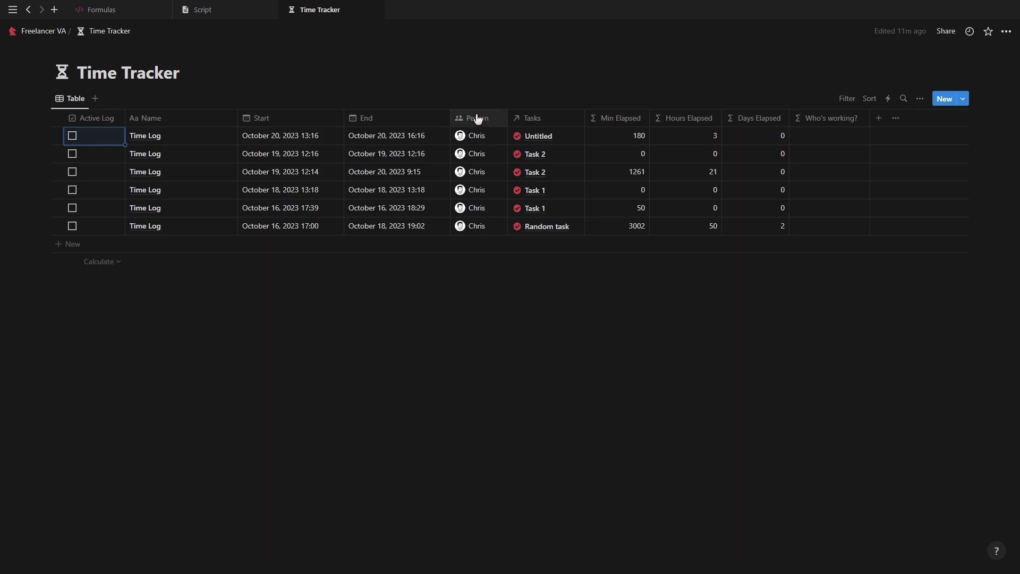
click(559, 131)
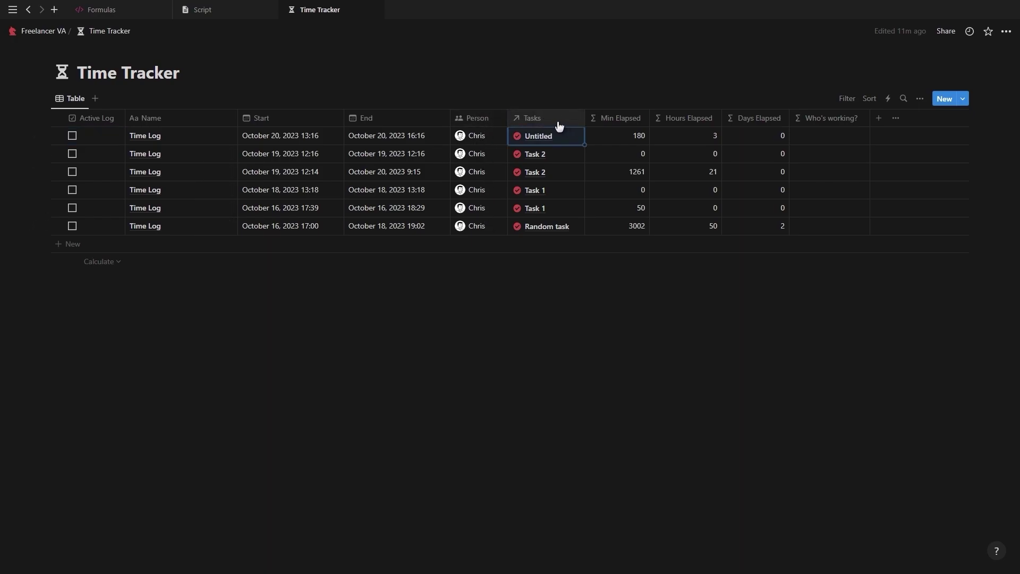
- Examine the Min Elapsed, Hours Elapsed, Days Elapsed and Who's working? formulas in the first time log
click(615, 136)
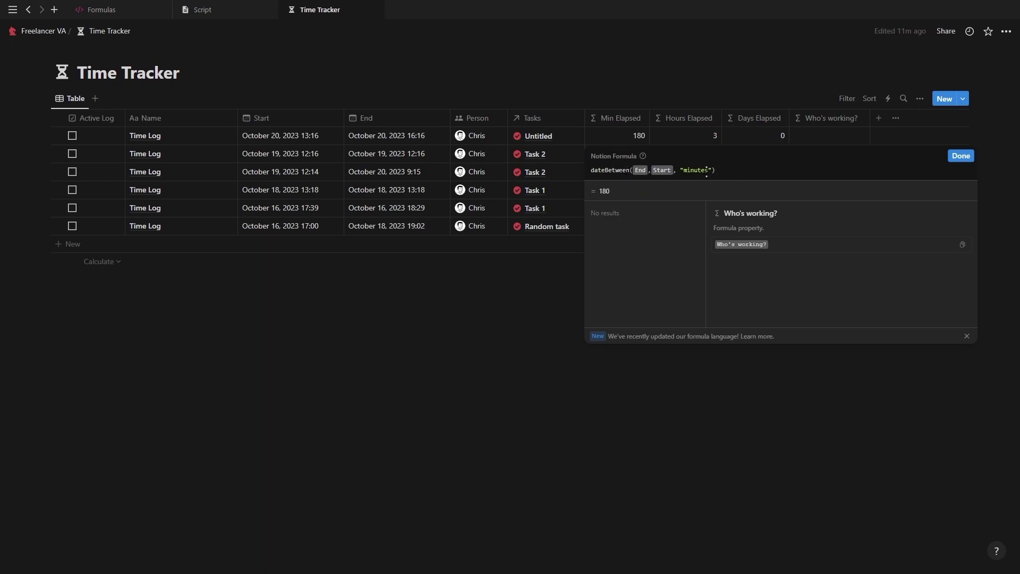
click(691, 137)
click(683, 134)
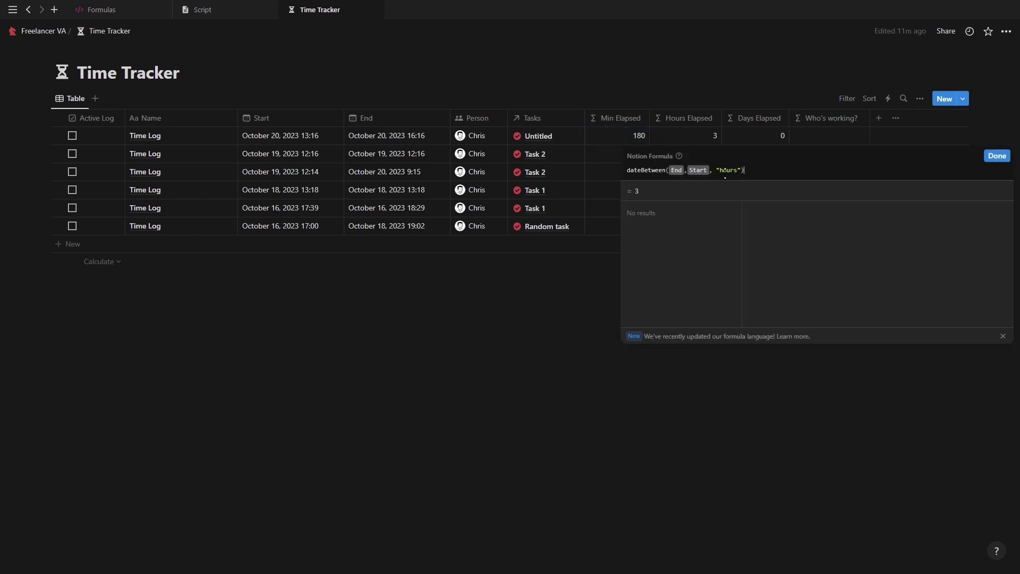
click(750, 139)
click(757, 139)
click(750, 147)
click(812, 136)
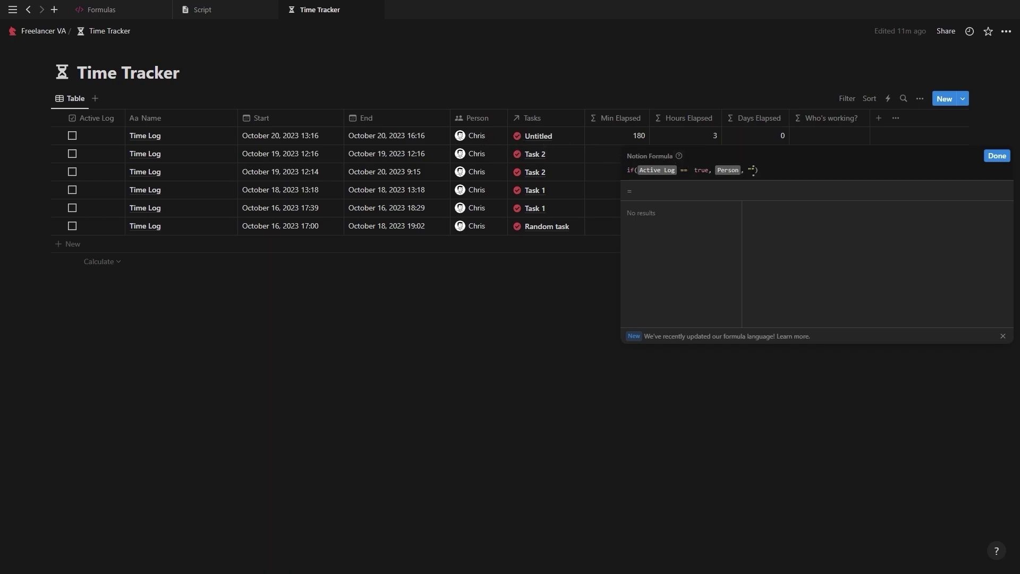
click(1006, 158)
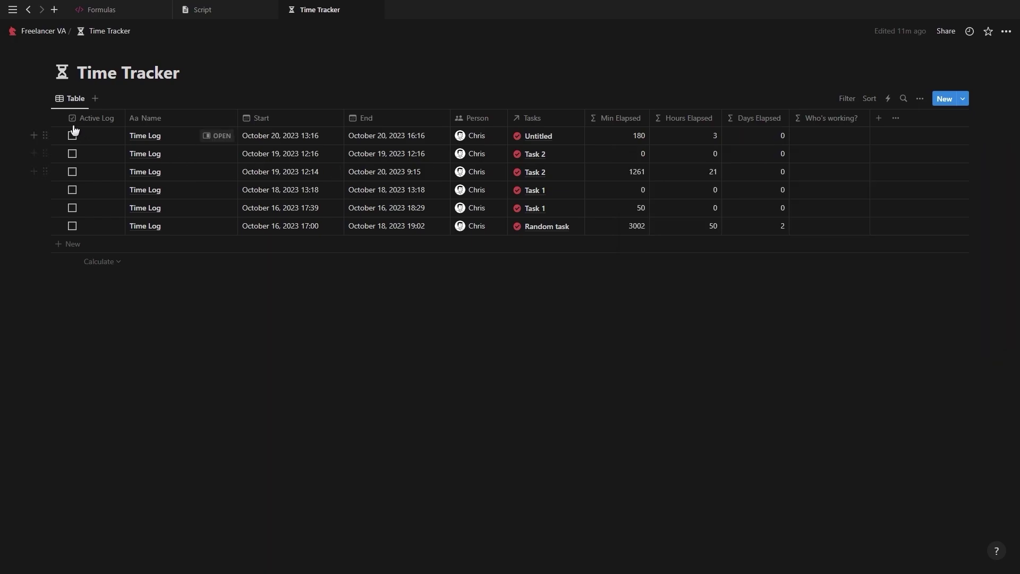
- Test the Who's working? formula by checking Active Log on the first three time logs and unchecking them again
click(73, 136)
click(73, 154)
click(73, 171)
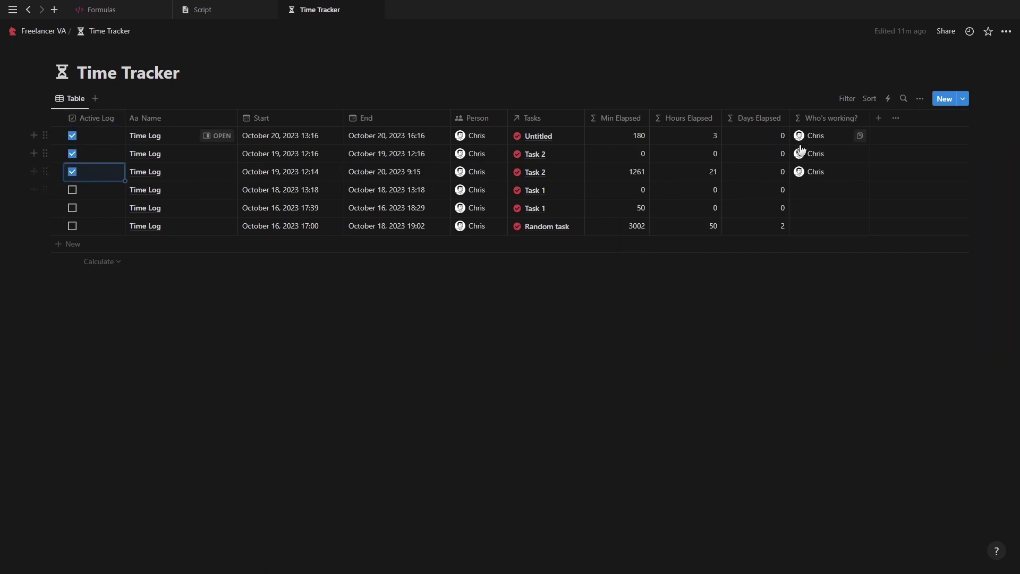
click(73, 172)
click(73, 154)
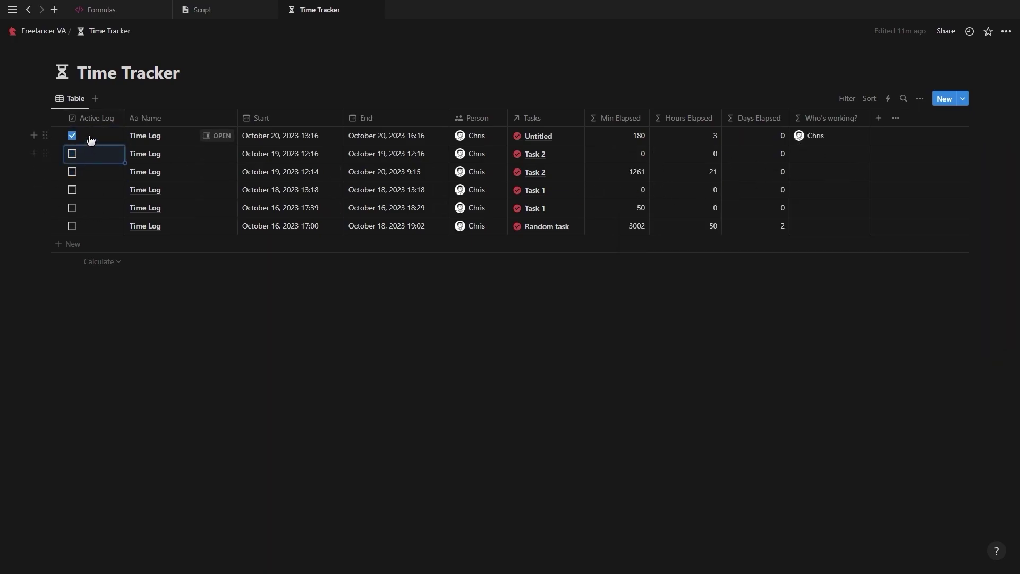
click(73, 135)
drag(124, 118, 80, 118)
- Return to the Freelancer VA dashboard and copy the link of the Time Tracker database from the Pages list
click(47, 36)
scroll(198, 326, down, 4)
scroll(198, 326, down, 10)
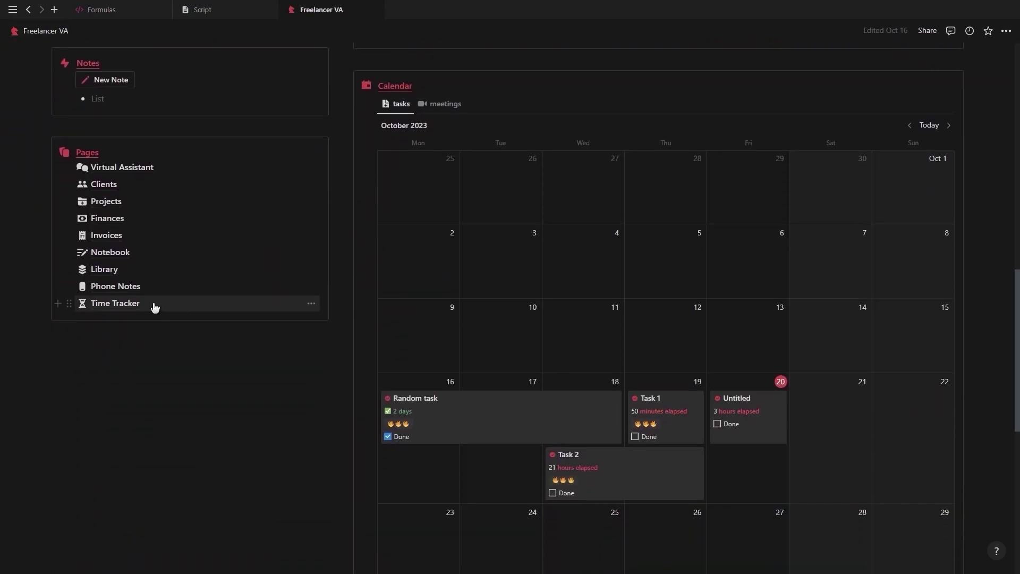
right_click(153, 307)
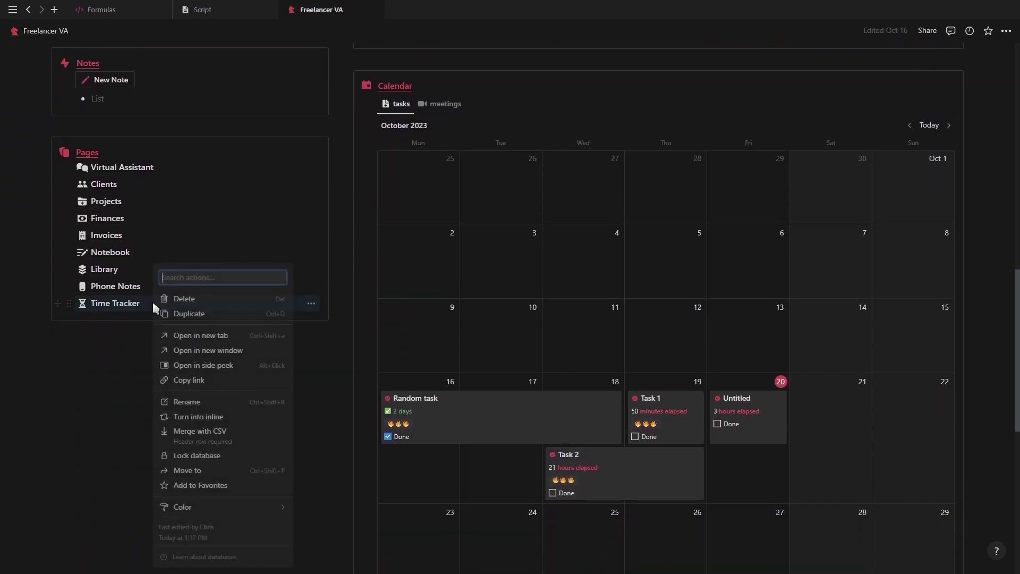
click(198, 386)
- Open the default Untitled template of the dashboard's Tasks database for editing
scroll(690, 394, up, 2)
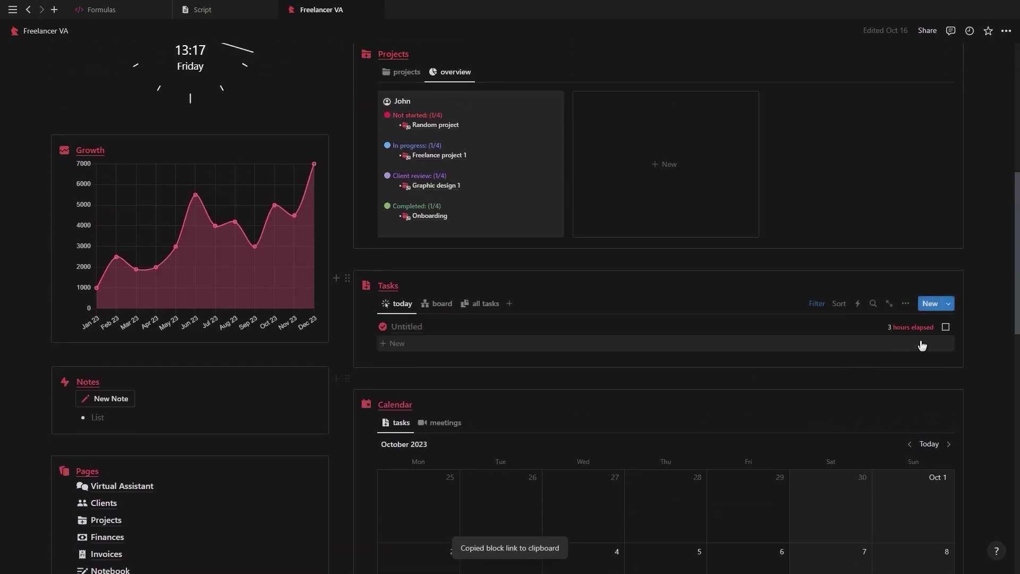
click(948, 304)
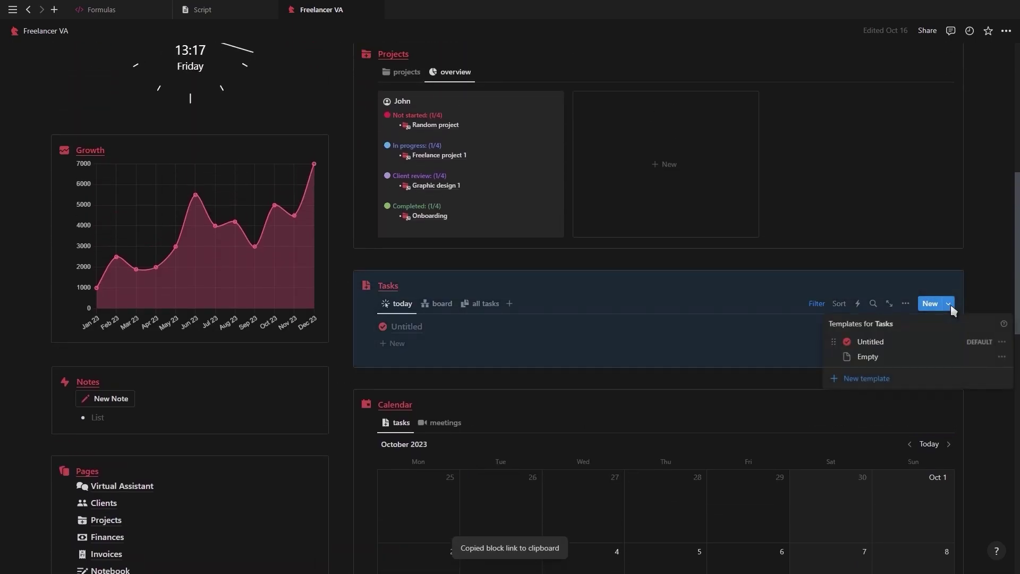
click(1002, 343)
click(962, 345)
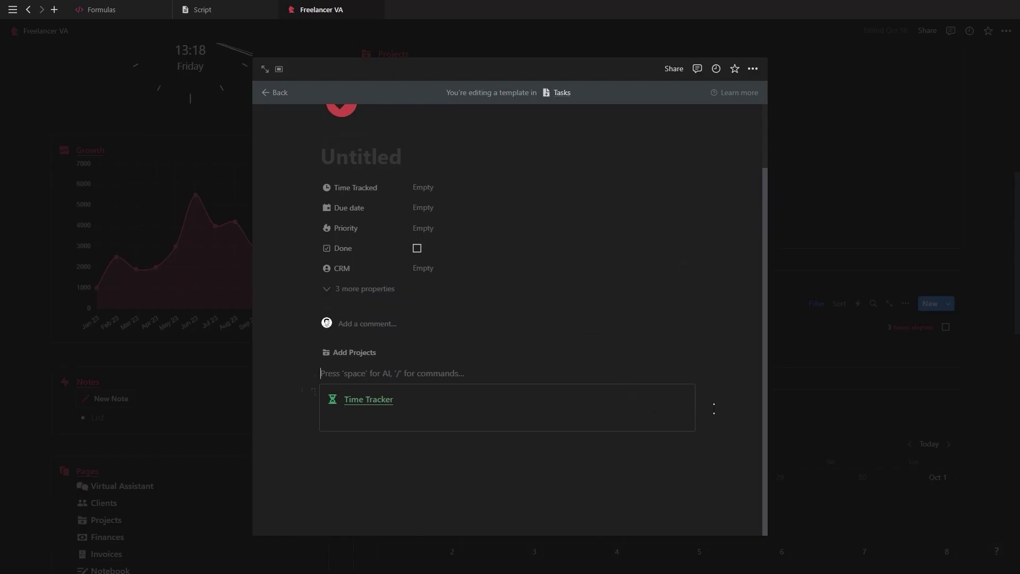
- Add an empty line above the template's Time Tracker callout and paste the copied link inside the callout as a linked database view
key(Return)
click(716, 409)
click(378, 432)
key(ctrl+v)
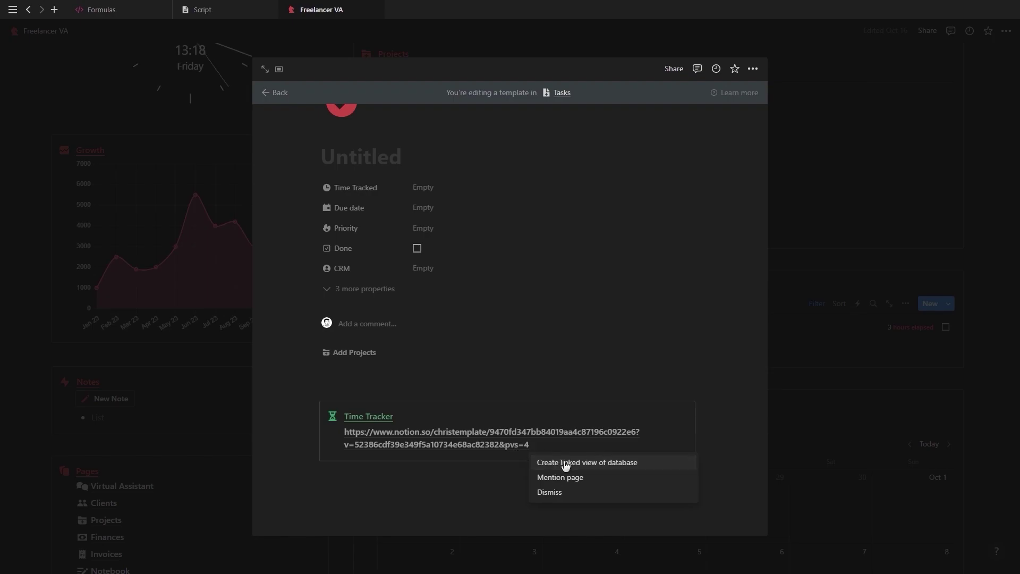
click(566, 464)
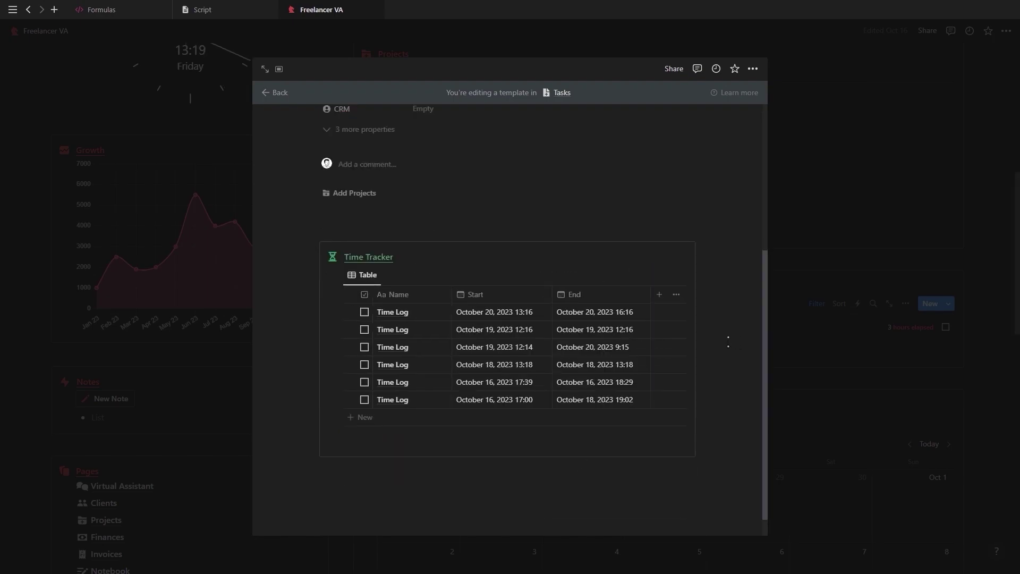
- Filter the template's Time Tracker view so that Tasks contains the Untitled template page
click(549, 275)
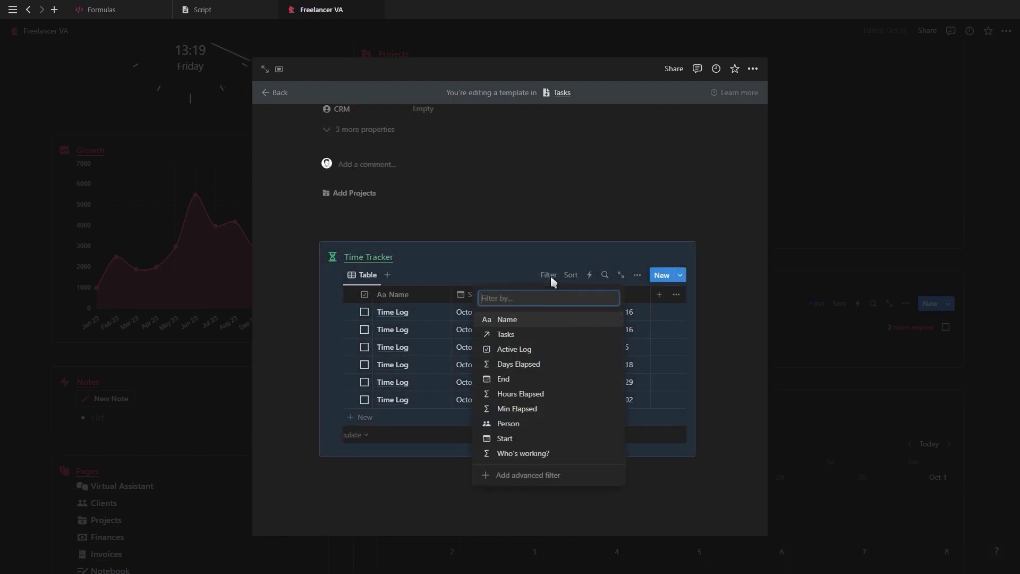
click(533, 334)
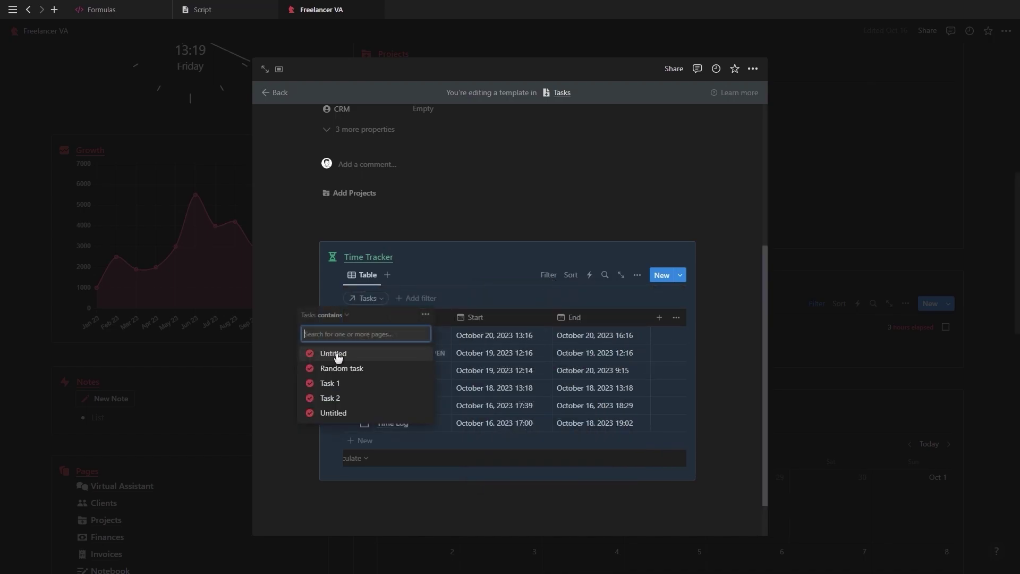
click(338, 355)
click(715, 343)
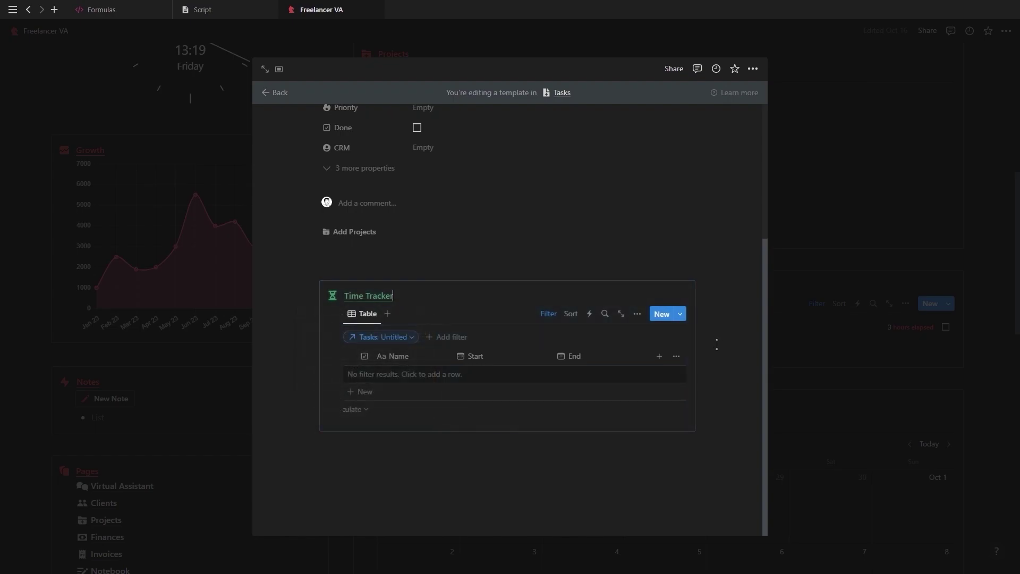
- Test the Tasks filter by titling the template 123 and clearing the title again
scroll(551, 392, up, 4)
scroll(444, 260, down, 2)
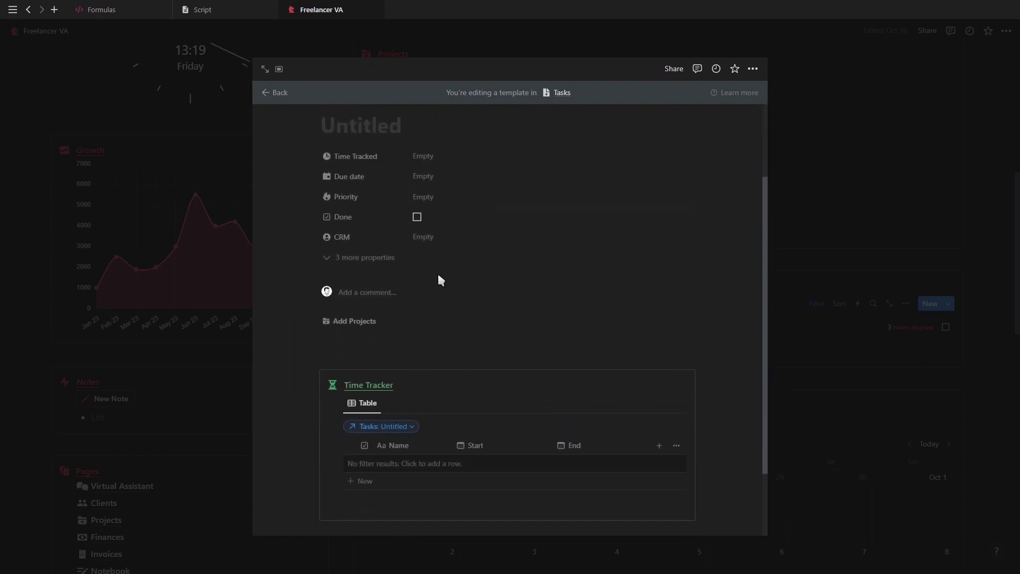
scroll(440, 278, up, 1)
text(123)
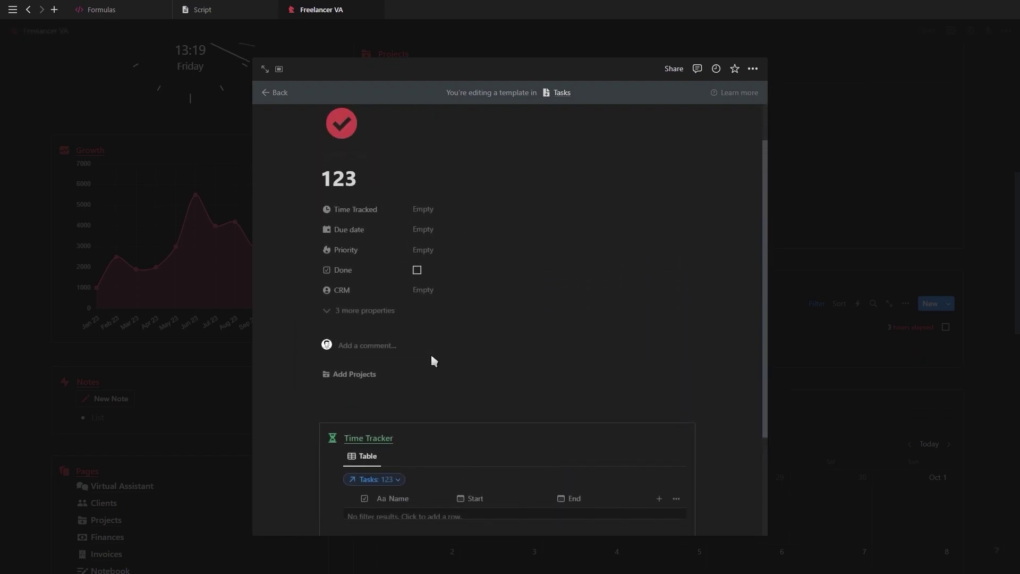
scroll(431, 356, down, 3)
scroll(410, 338, up, 4)
key(BackSpace)
scroll(469, 319, down, 2)
- Hide the Time Tracker view's filter row and insert a button above the callout that adds a page to Time Tracker
click(549, 405)
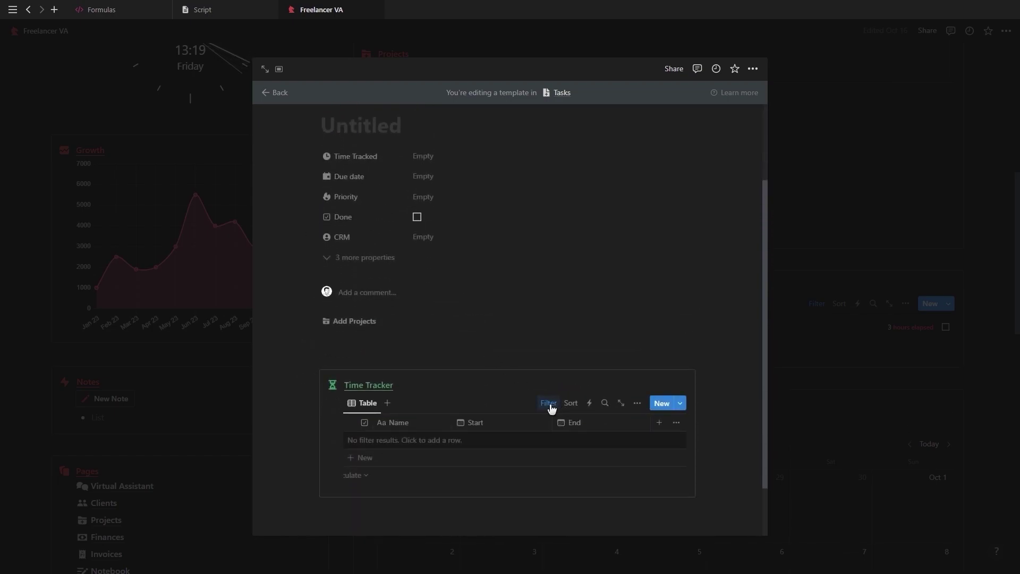
click(369, 357)
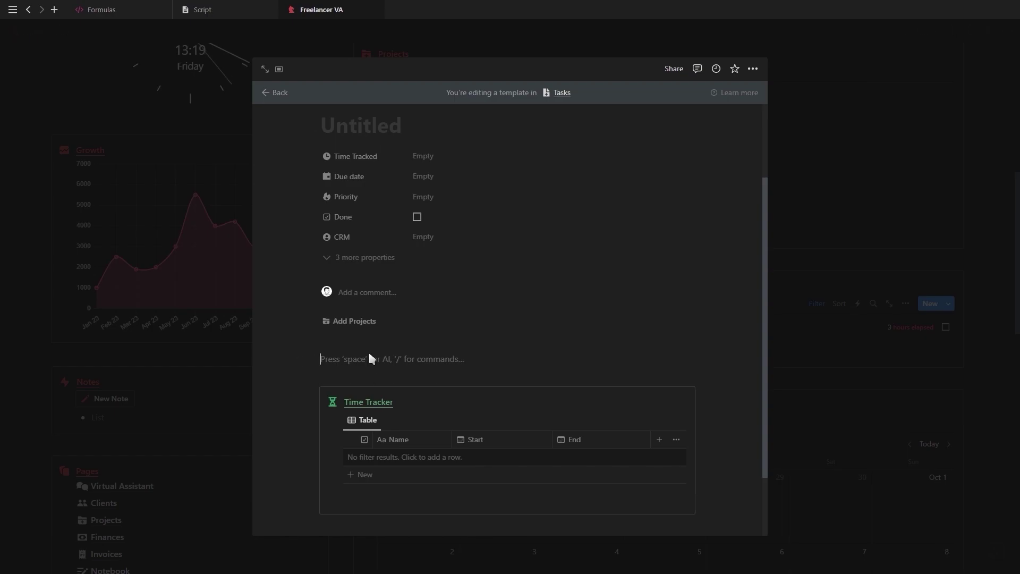
text(/bu)
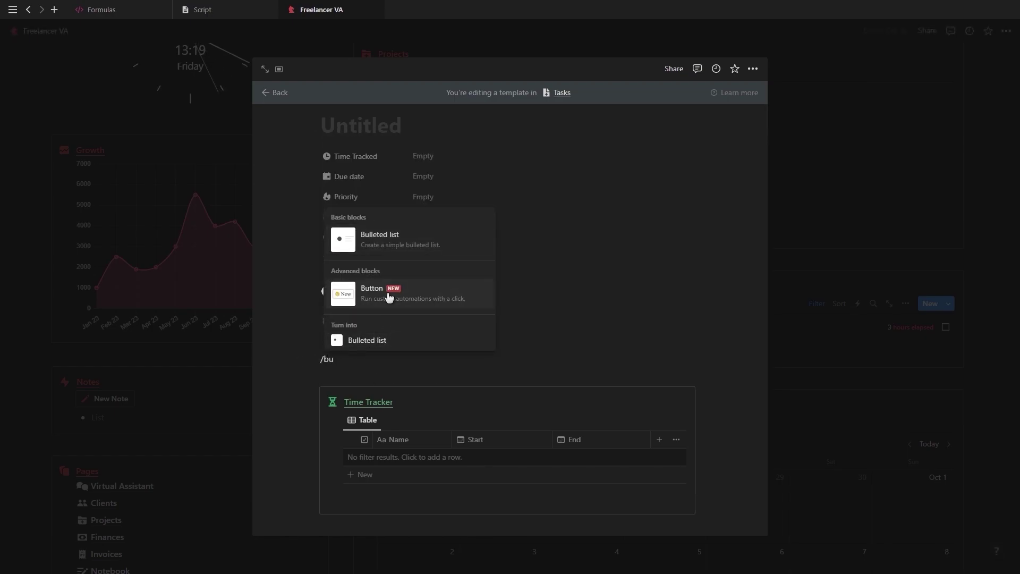
click(390, 296)
click(369, 459)
click(417, 429)
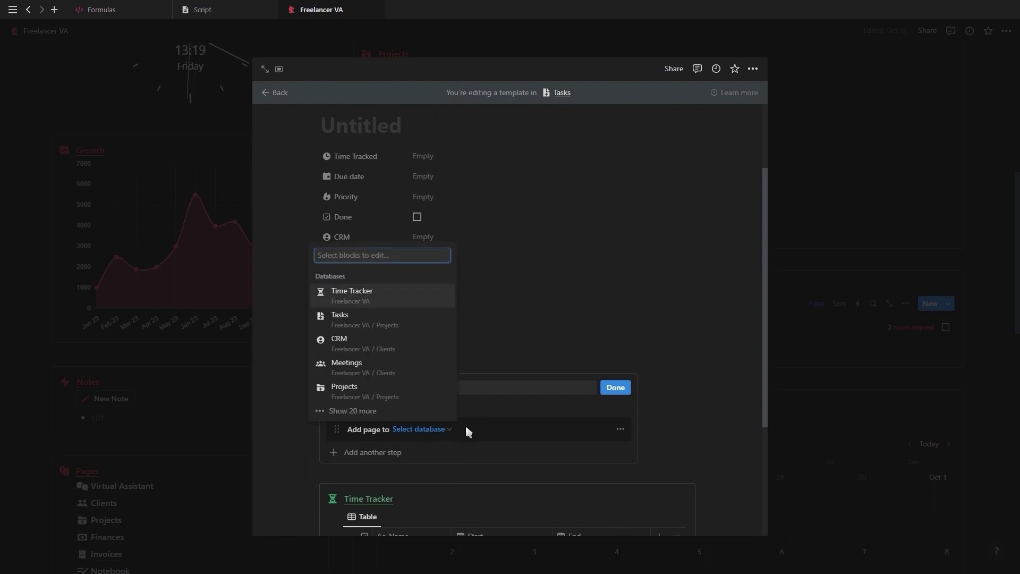
click(403, 301)
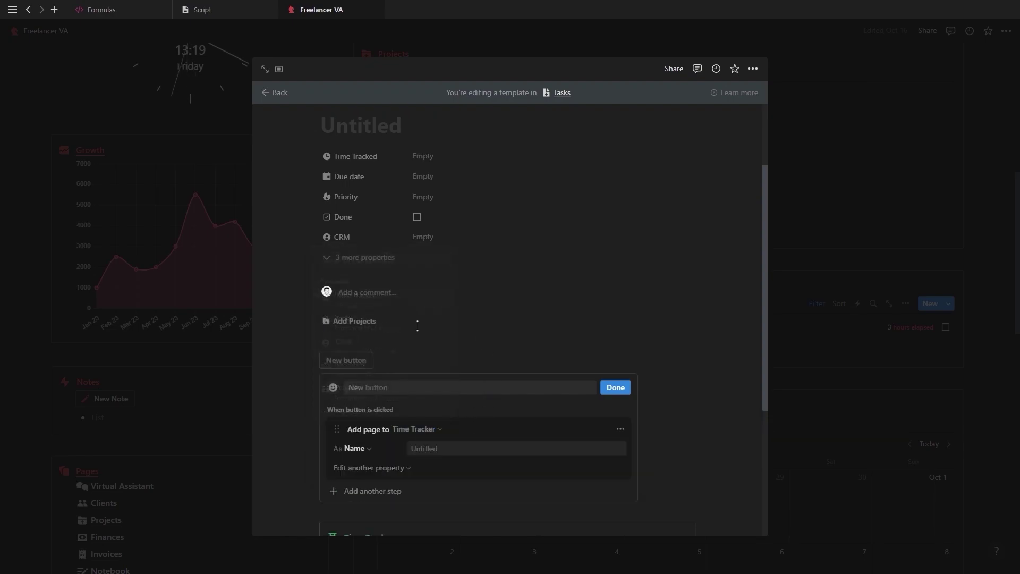
- In the button's add-page step, set Active Log to checked and Start to Now
scroll(425, 426, down, 2)
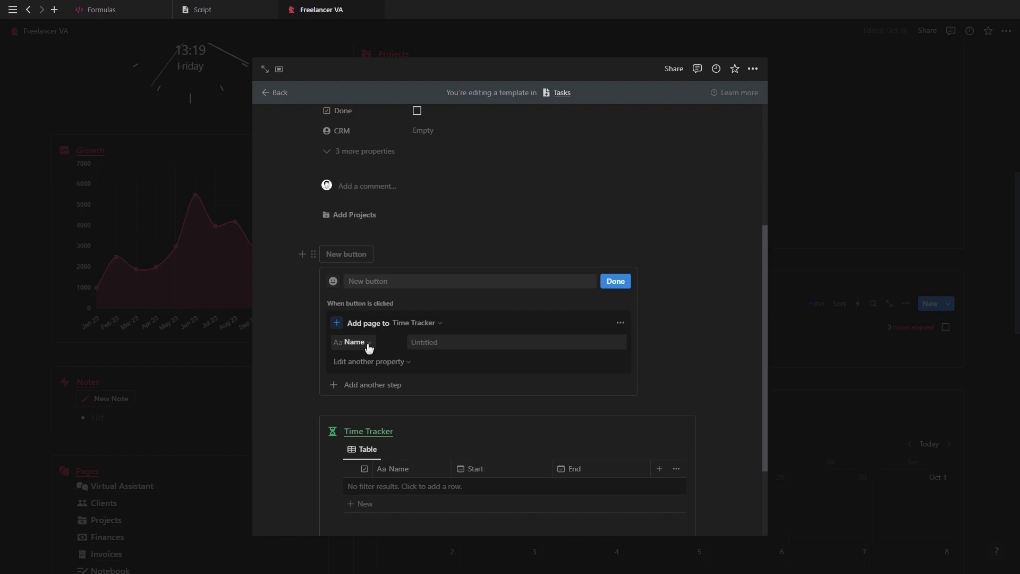
click(372, 361)
click(348, 402)
click(420, 362)
click(509, 414)
click(397, 380)
click(332, 453)
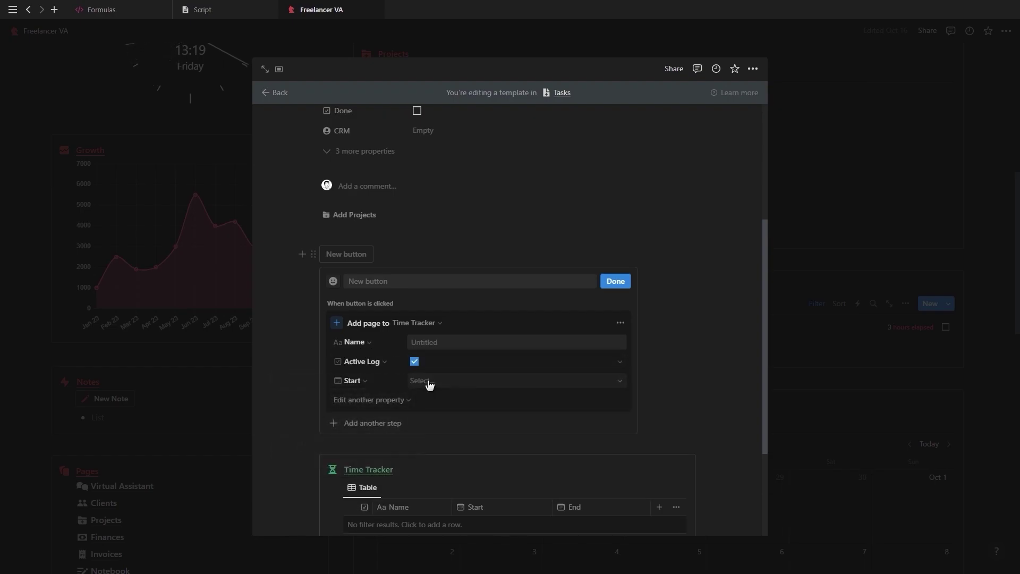
click(430, 381)
click(513, 418)
- Set the new page's Person to the person who clicked the button and Tasks to This page
click(392, 401)
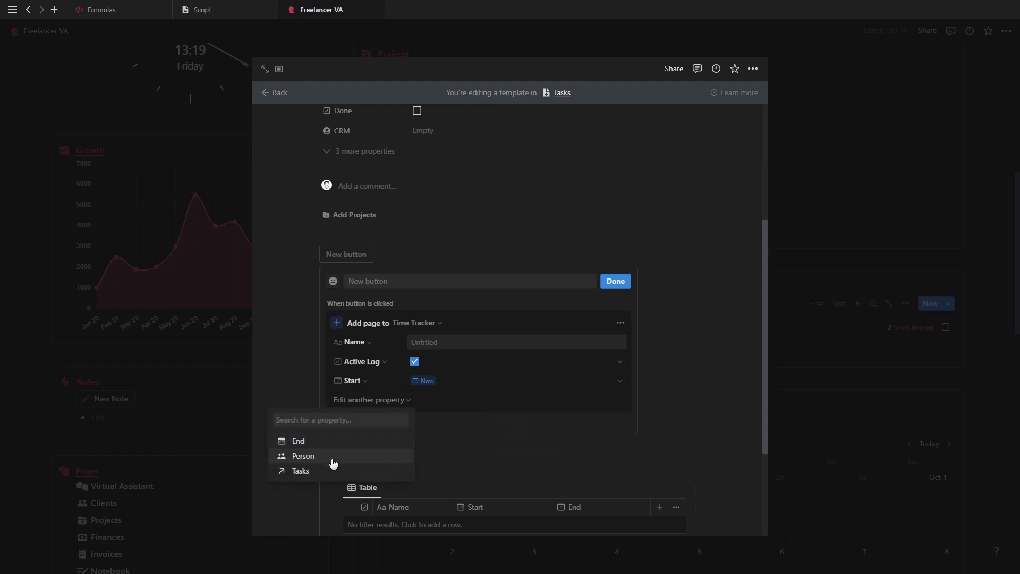
click(332, 457)
click(425, 400)
click(519, 461)
click(375, 420)
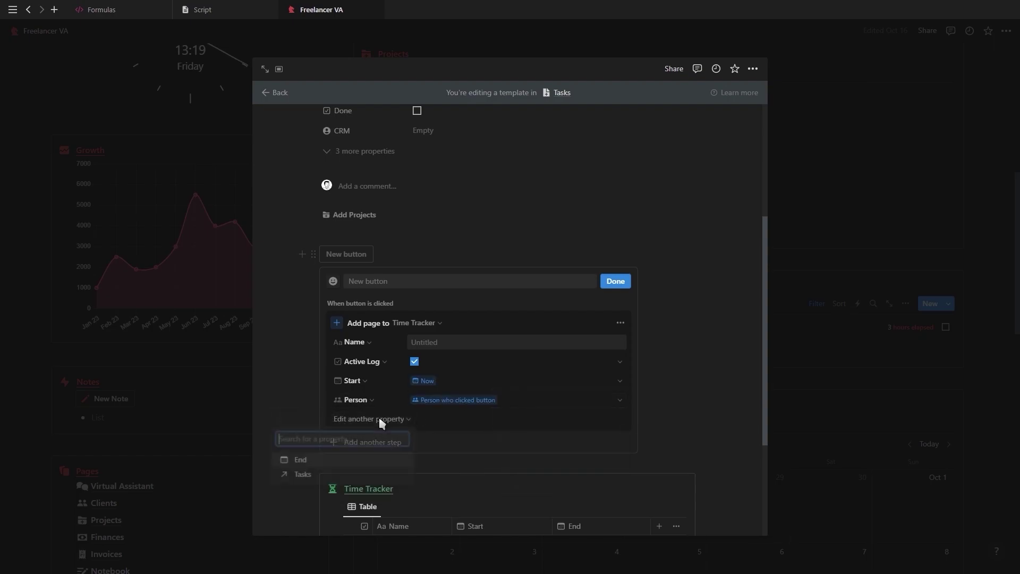
click(312, 477)
click(433, 420)
click(523, 480)
- Name the button Start log, give it a green play icon and finish its setup
click(375, 280)
text(Start log)
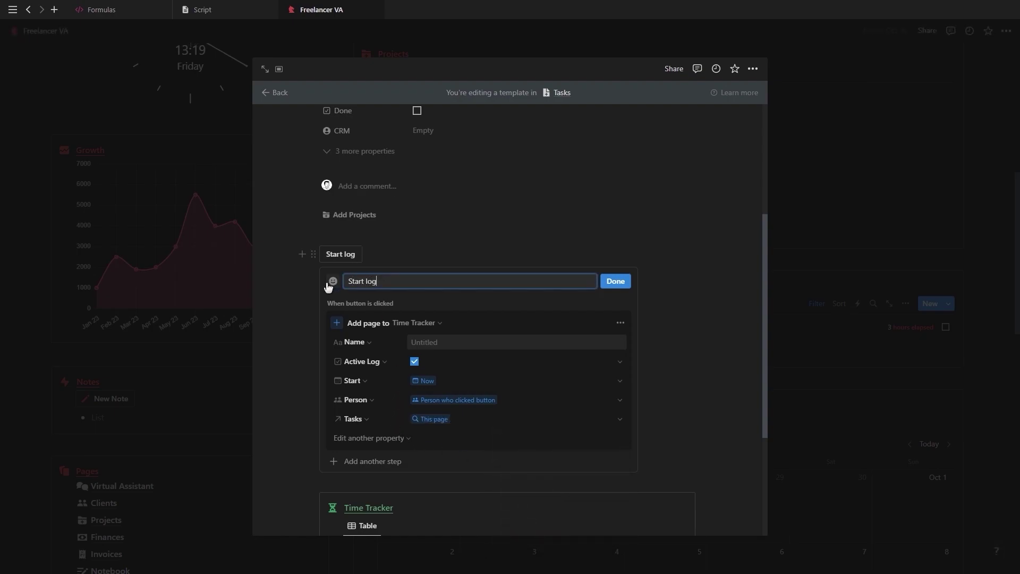
click(332, 281)
click(428, 328)
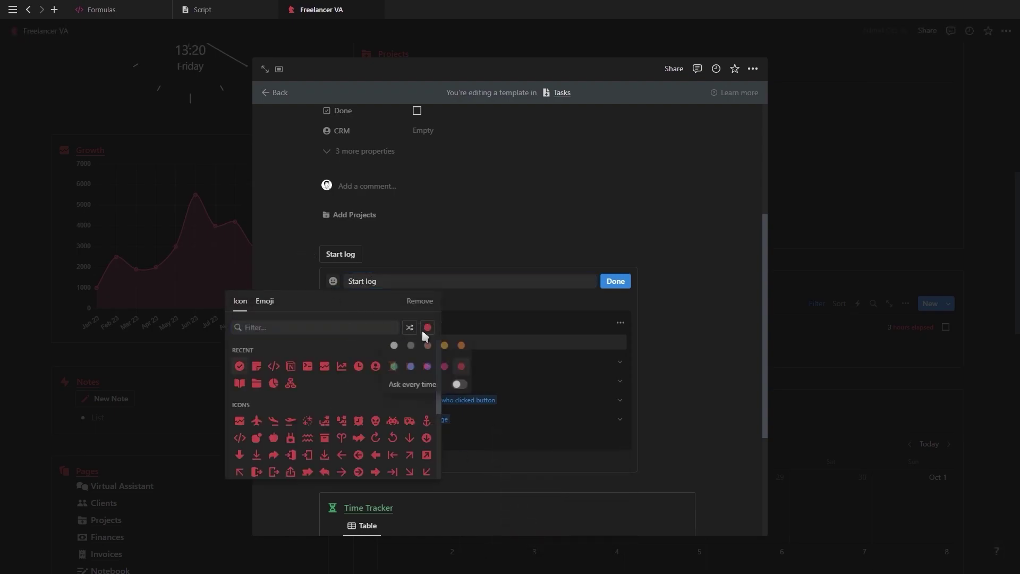
click(393, 367)
click(540, 317)
click(615, 280)
- Insert a second button below Start log that edits pages in Time Tracker
text(/bu)
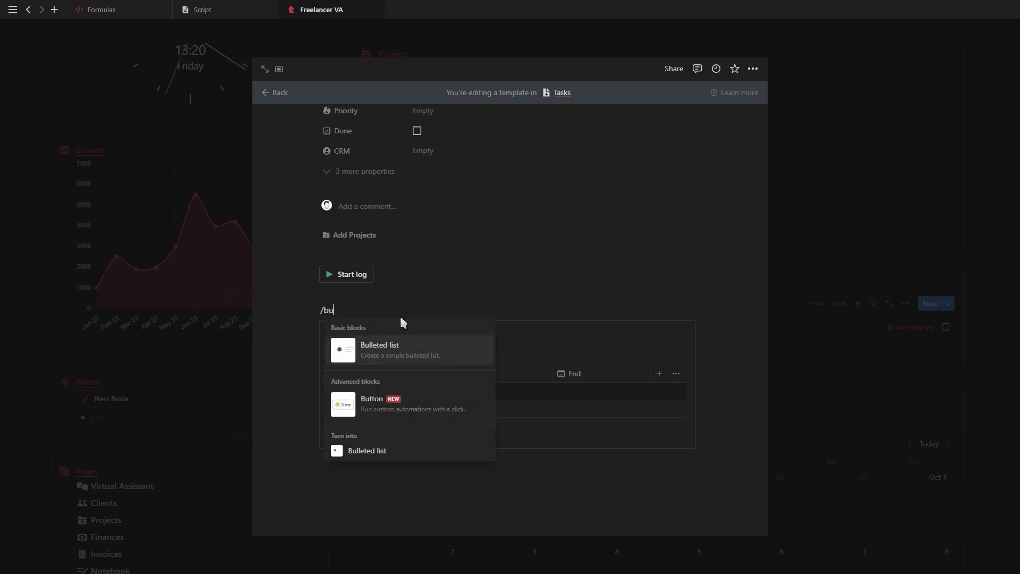
click(425, 407)
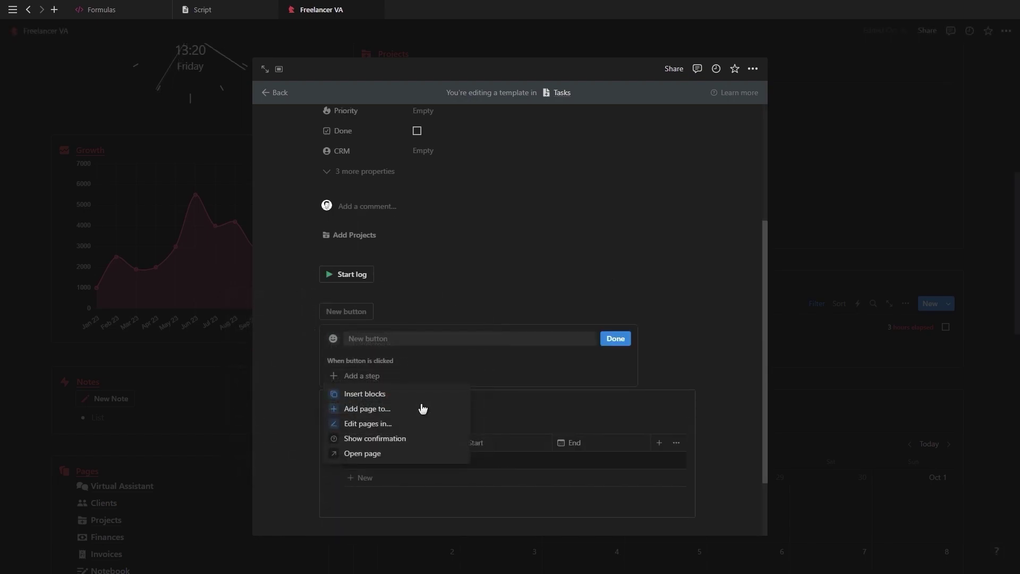
click(398, 424)
click(416, 381)
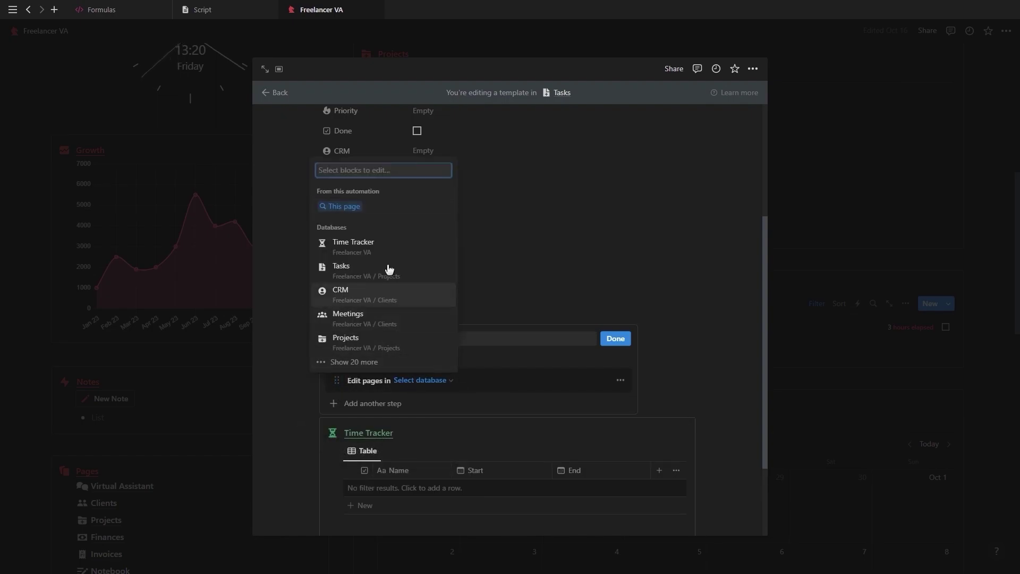
click(383, 244)
- Limit the pages to edit to those where Active Log is checked and Person contains Me
click(542, 402)
click(429, 442)
click(431, 420)
click(428, 281)
click(556, 420)
click(548, 453)
click(440, 440)
click(463, 461)
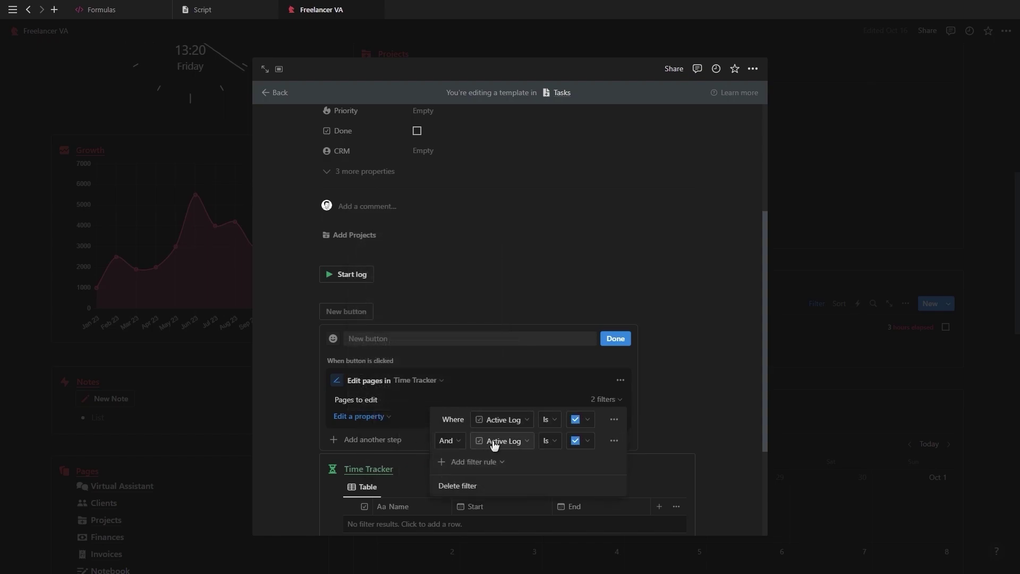
click(492, 441)
click(473, 377)
click(506, 440)
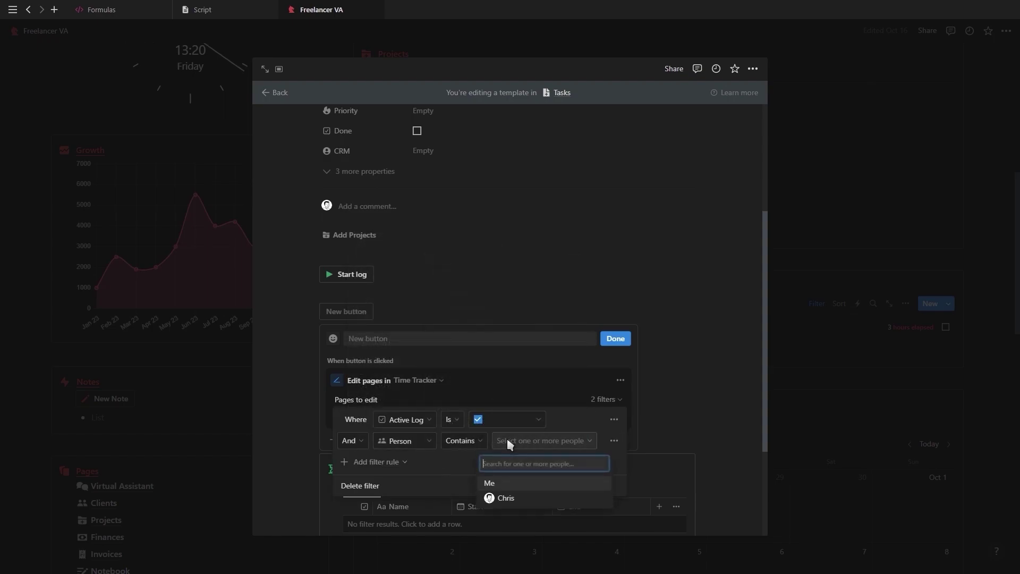
click(502, 483)
key(Escape)
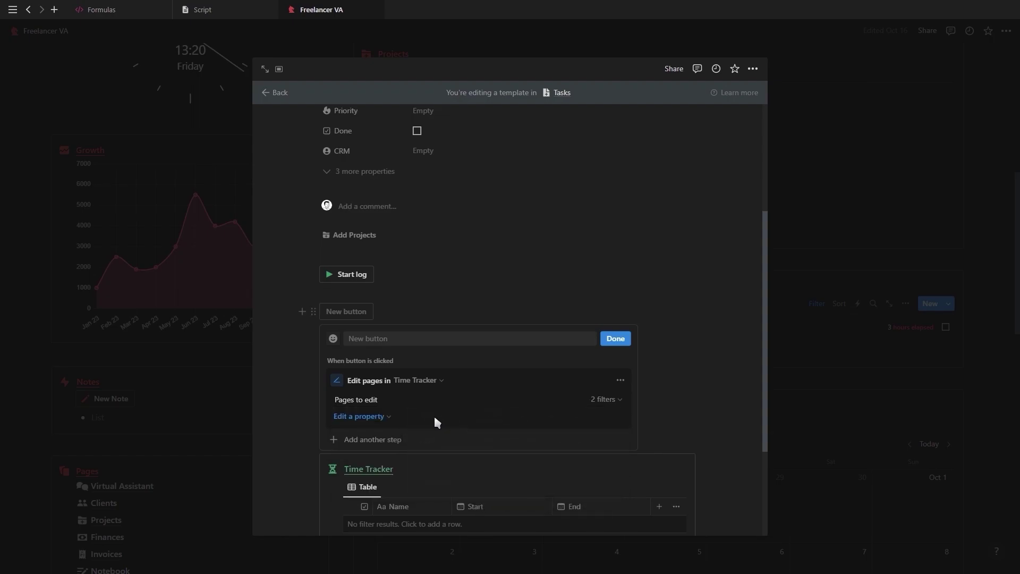
- Make the second button set End to Now and Active Log to unchecked
click(361, 417)
click(320, 486)
click(427, 420)
click(505, 457)
click(392, 436)
click(319, 488)
click(448, 443)
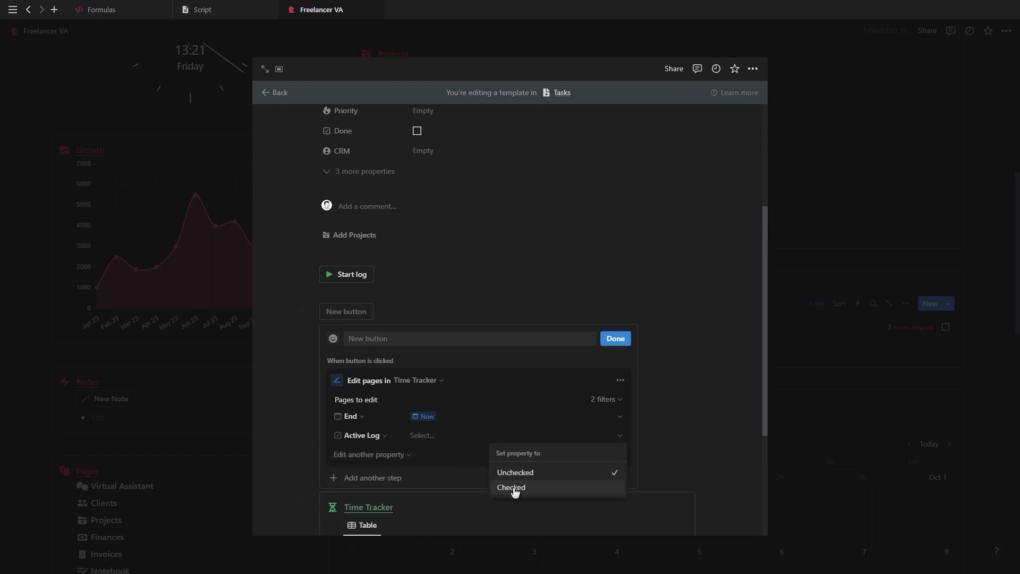
click(514, 474)
- Name the second button End log with a red stop icon, finish it and place it beside Start log
click(400, 338)
text(End)
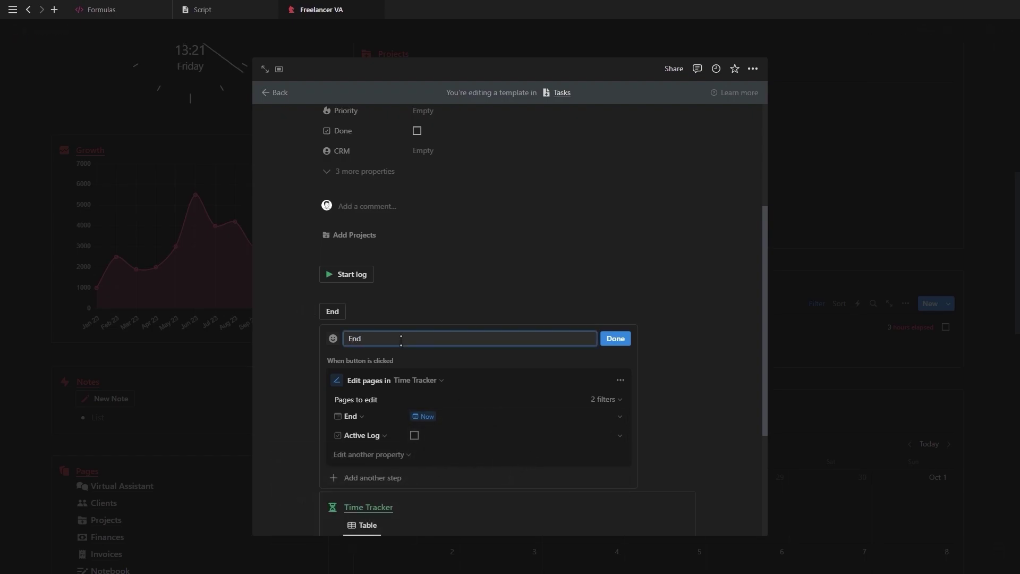
click(333, 338)
click(428, 424)
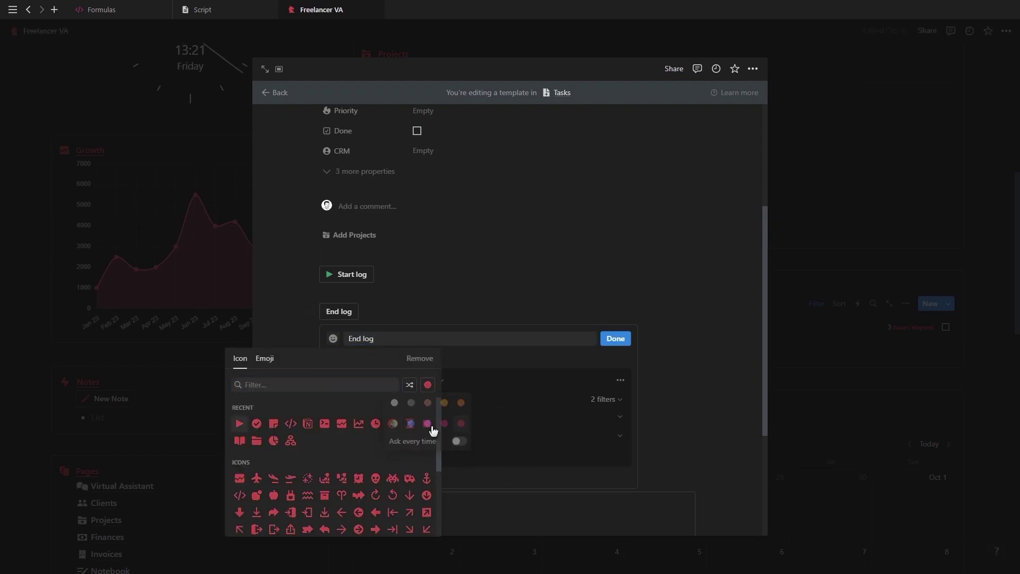
click(240, 424)
click(615, 339)
drag(312, 311, 712, 283)
- Close the template, then create task 123 in the Tasks today view and remove the empty line above its log buttons
scroll(694, 369, up, 4)
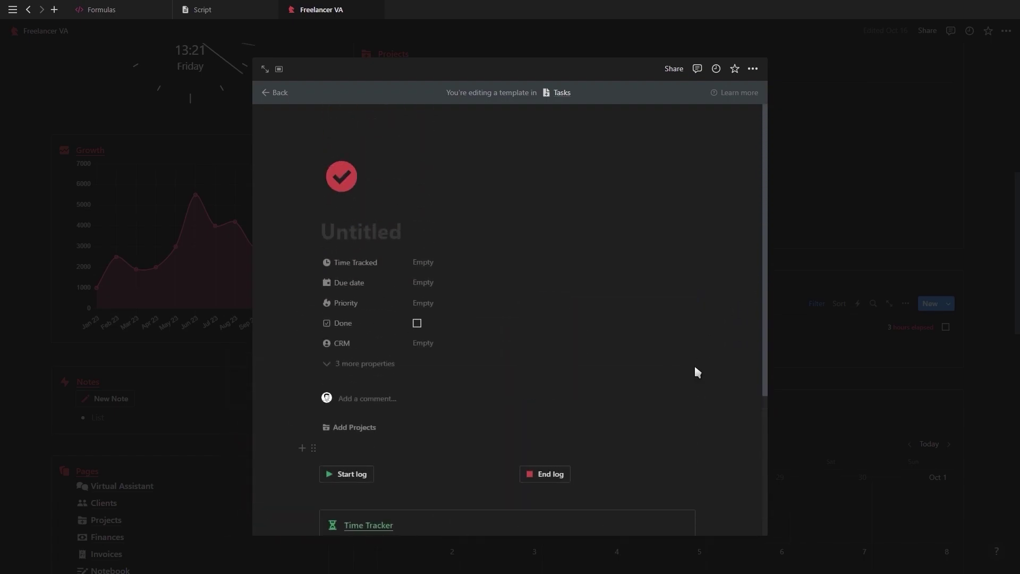
click(239, 213)
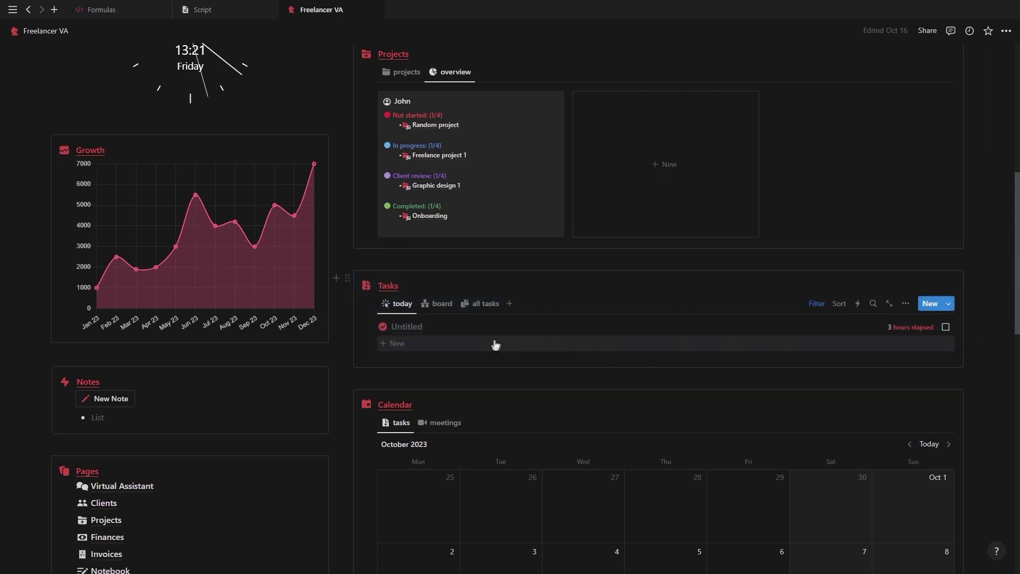
click(470, 349)
text(123)
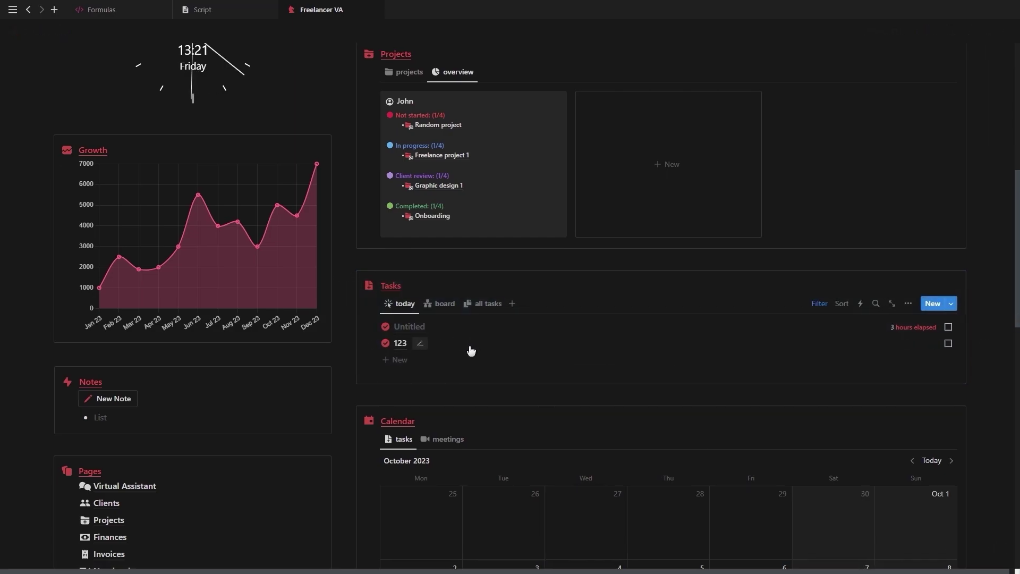
key(Return)
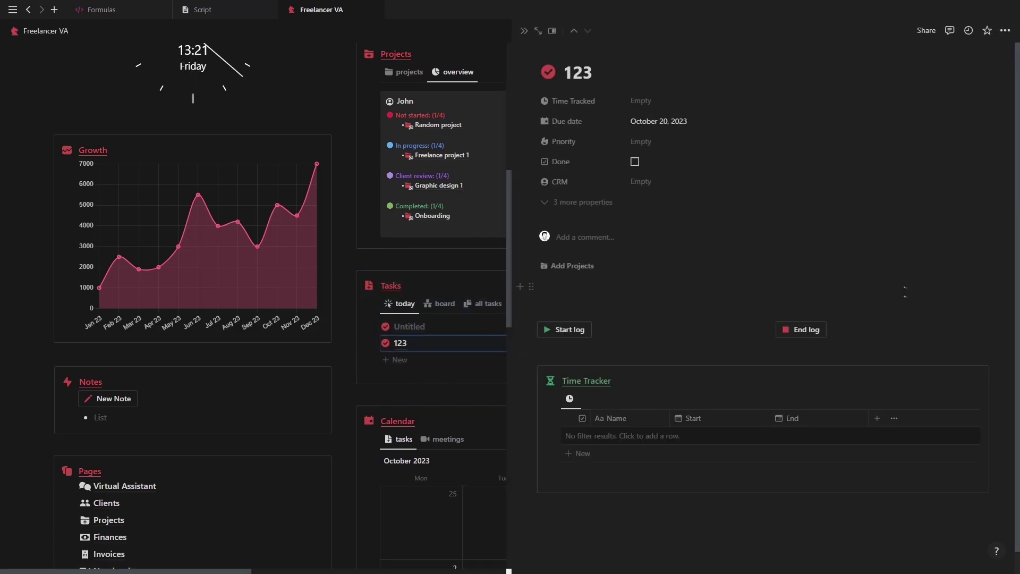
key(BackSpace)
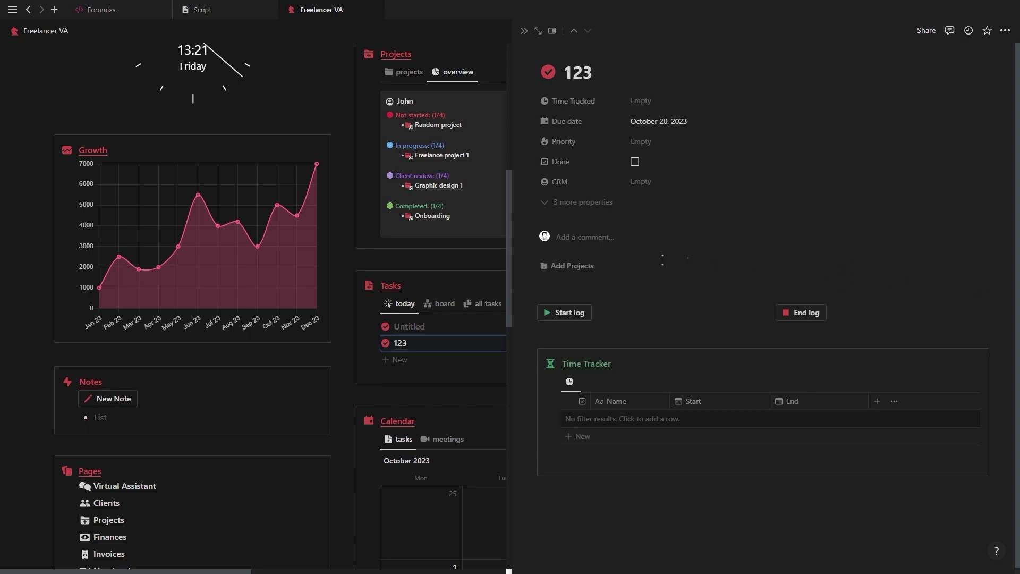
- Start and end a time log on task 123 with its buttons, and expand the task's hidden properties
click(579, 315)
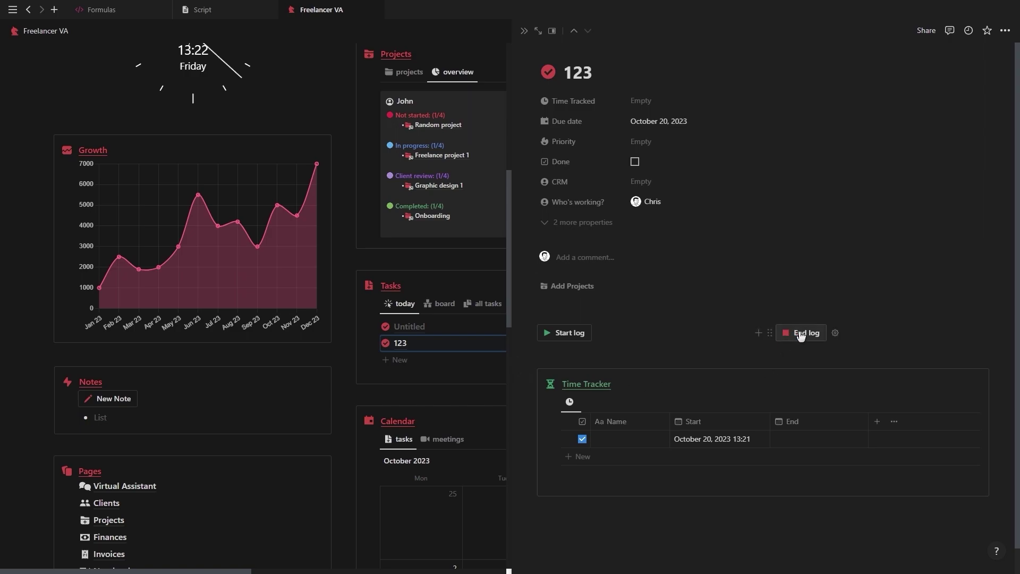
click(802, 334)
click(586, 206)
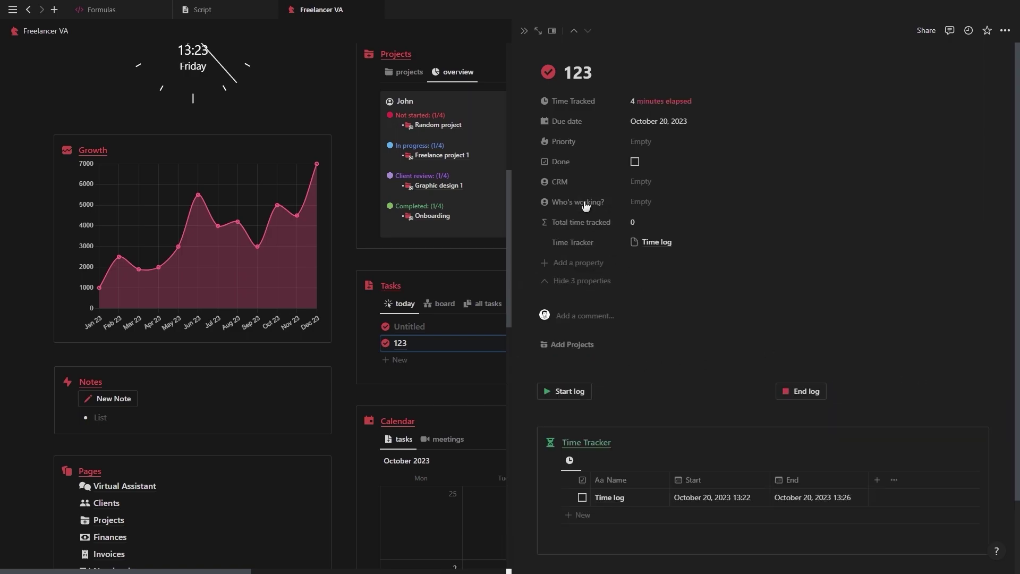
- Inspect the Who's working? rollup settings, keeping the Who's working? property of the Time Tracker relation and the Show original calculation
click(647, 201)
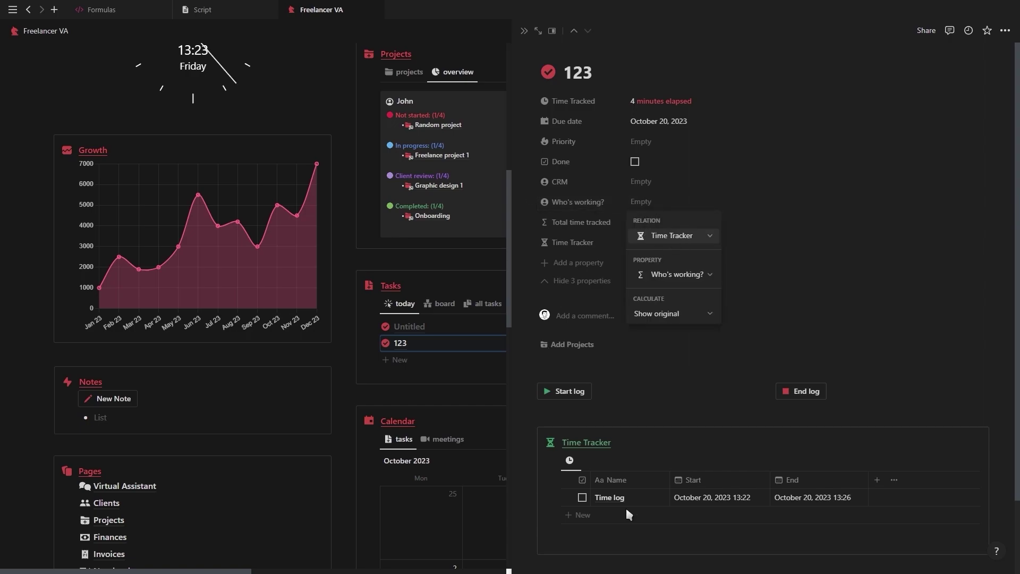
click(679, 274)
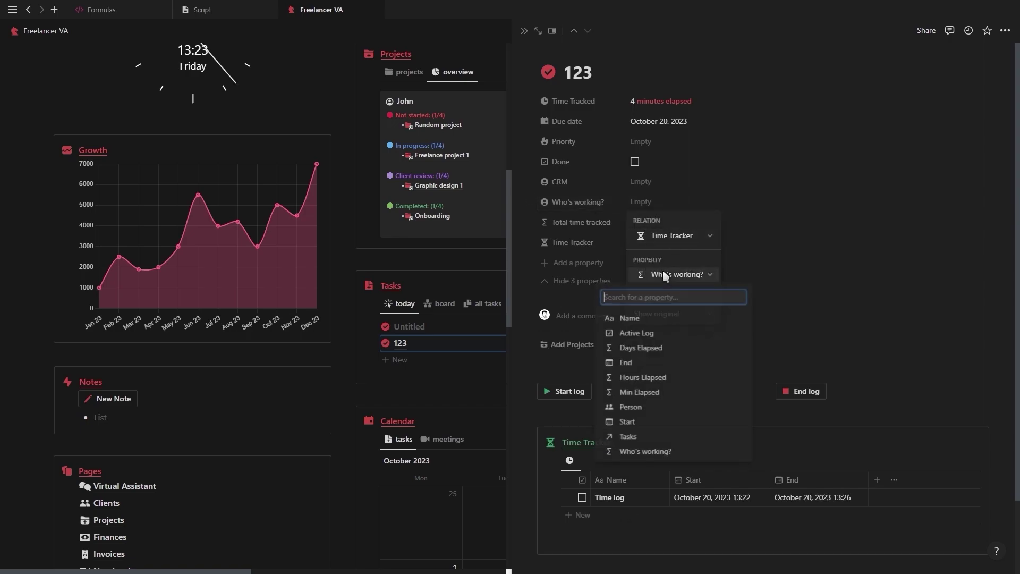
click(647, 452)
click(662, 317)
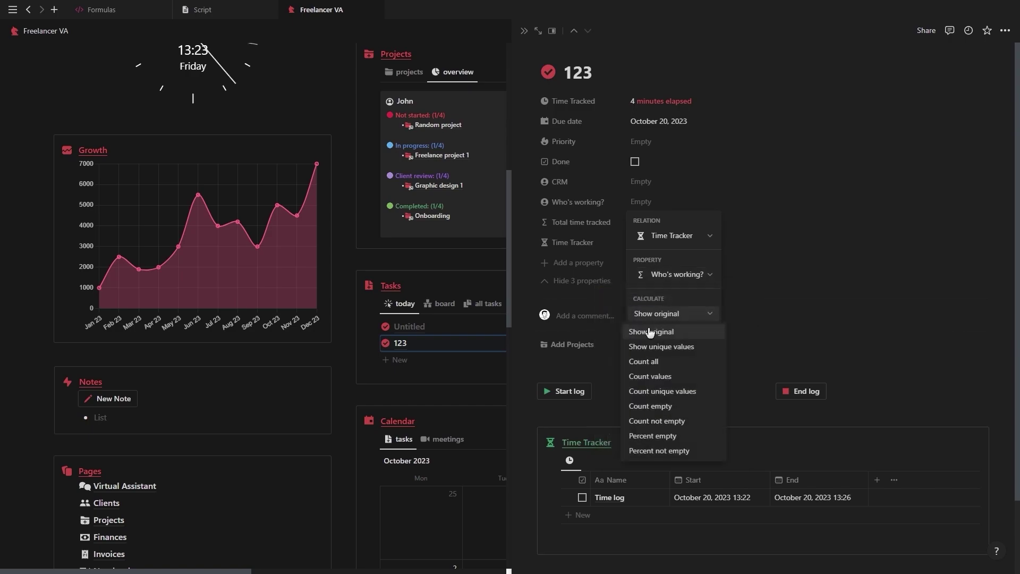
click(661, 332)
click(604, 257)
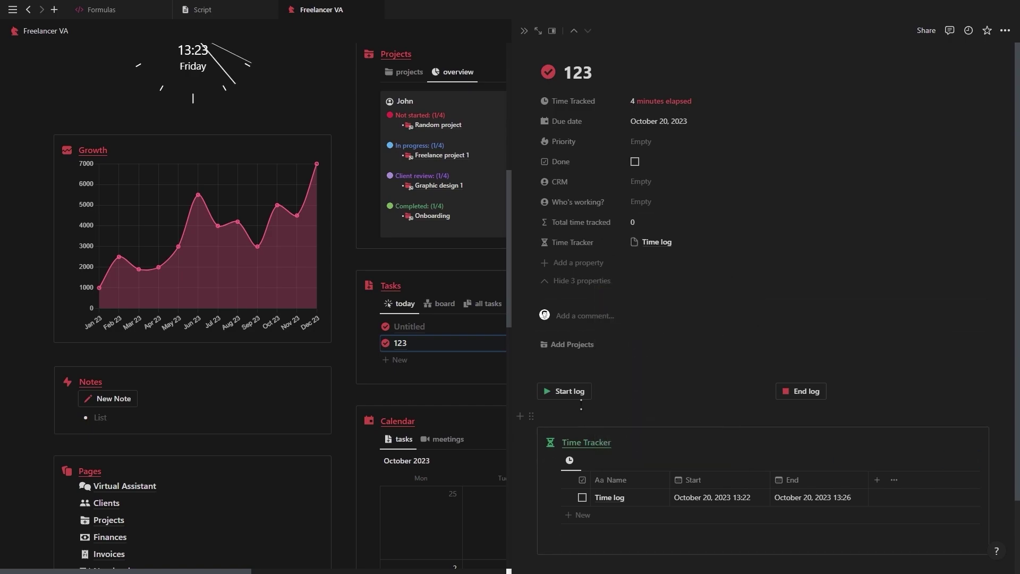
- Record a second time log on task 123 by starting and ending it with the log buttons
click(566, 391)
click(802, 407)
scroll(622, 334, down, 2)
scroll(623, 335, up, 2)
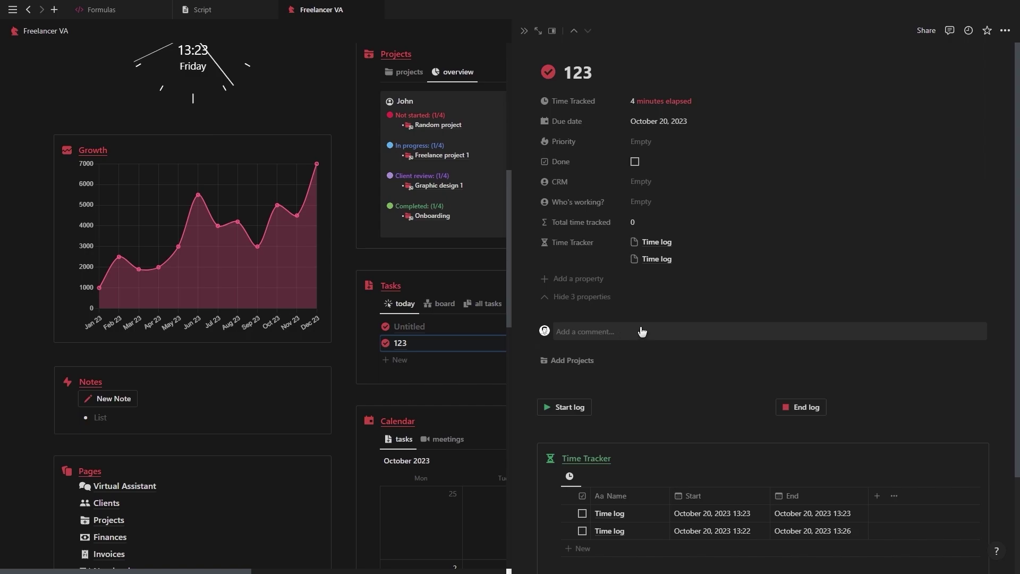
- Inspect the Total time tracked formula of task 123, then close the task
click(653, 224)
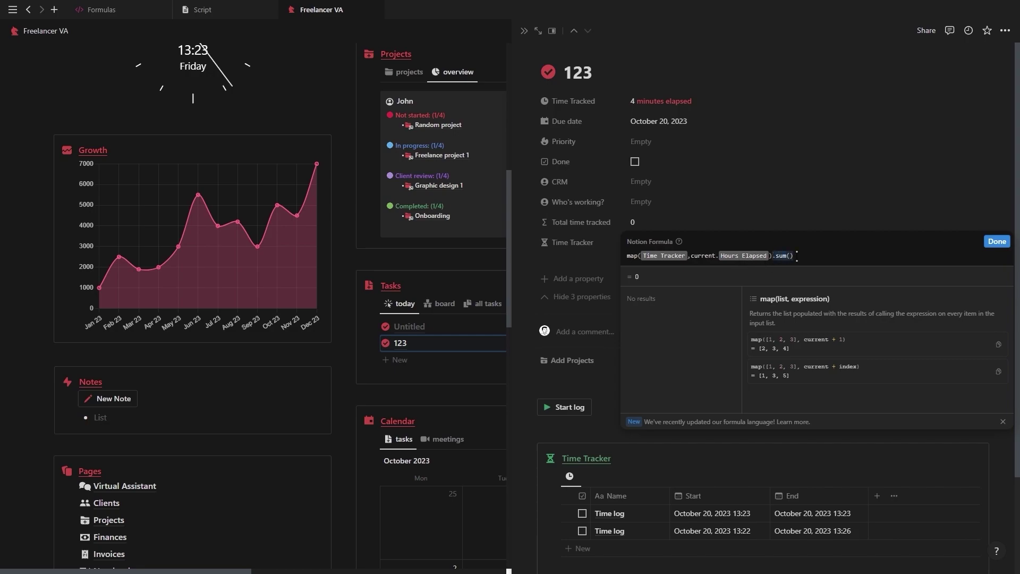
click(997, 242)
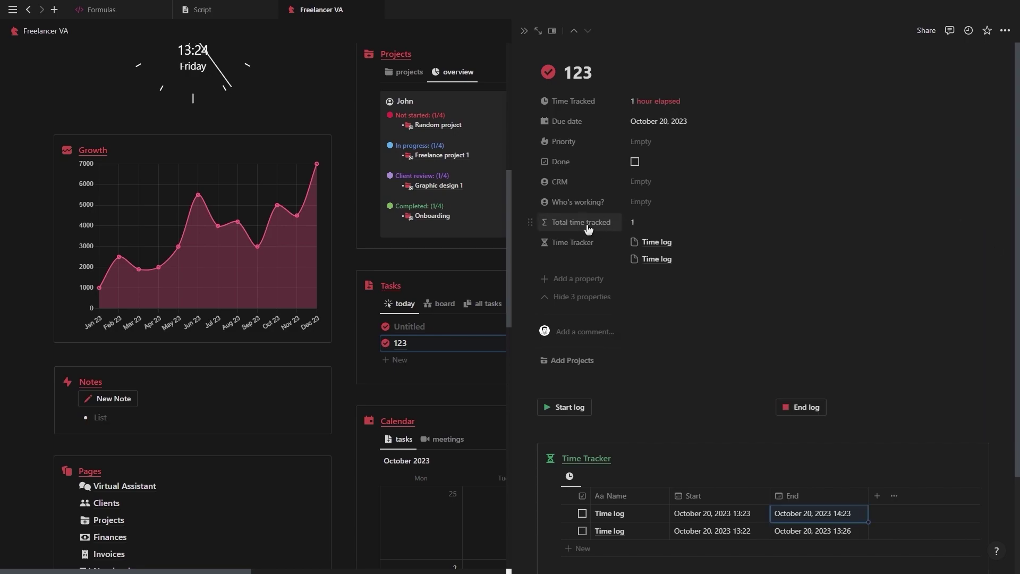
click(524, 31)
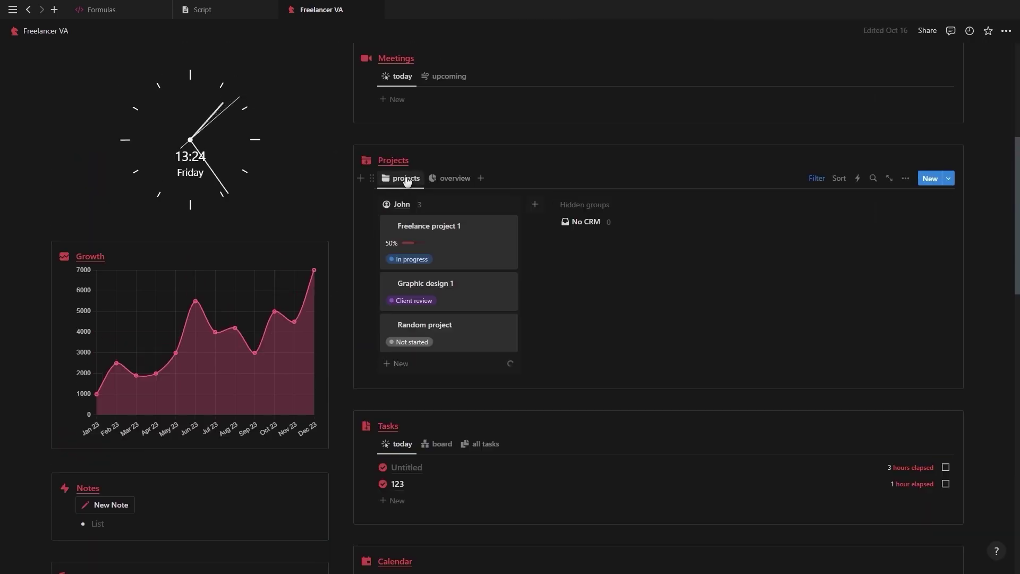
- Open Freelance project 1, examine how its Total time tracked formula sums the tasks' time, and close the project
click(473, 246)
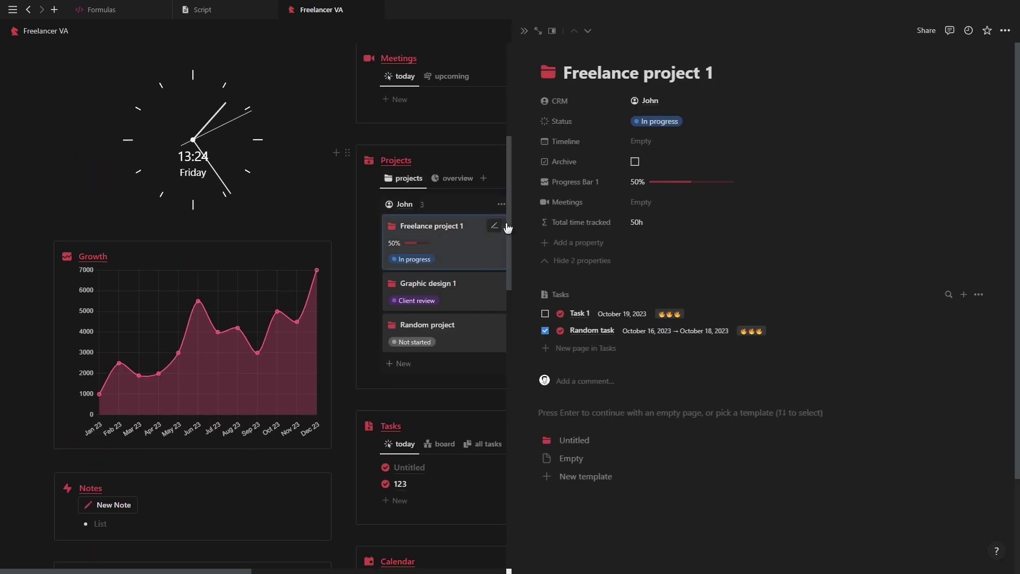
click(651, 231)
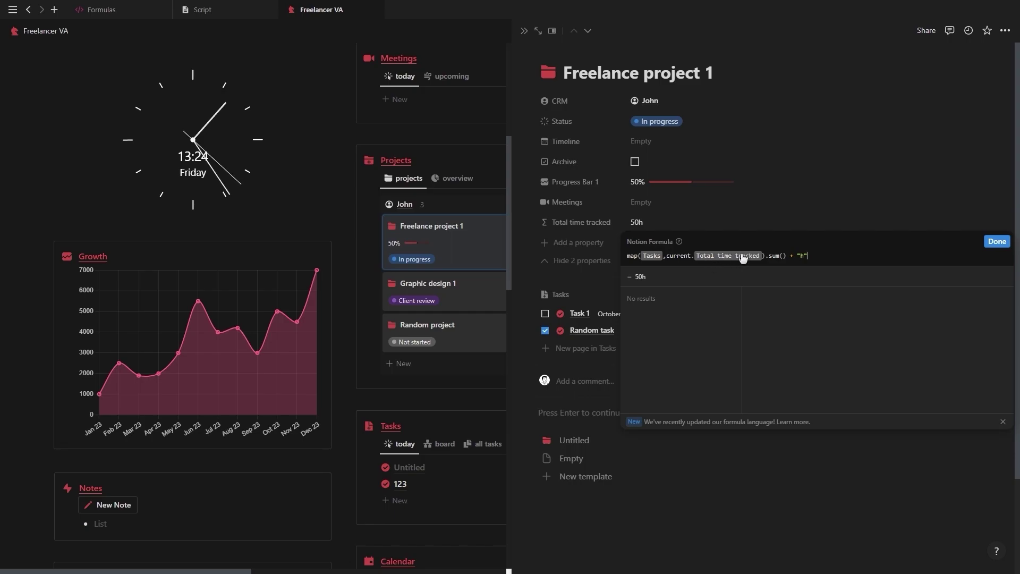
click(783, 256)
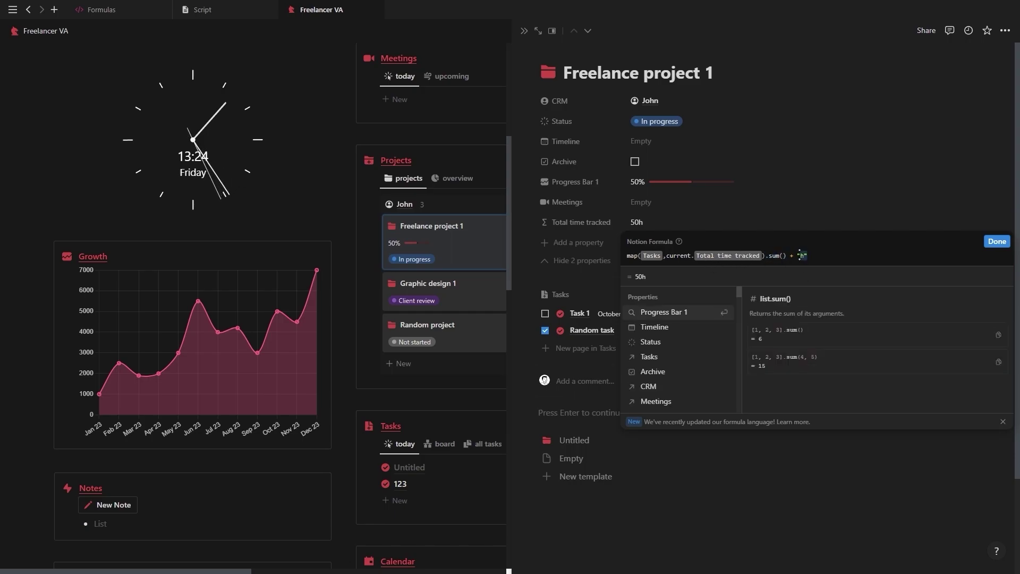
key(Right)
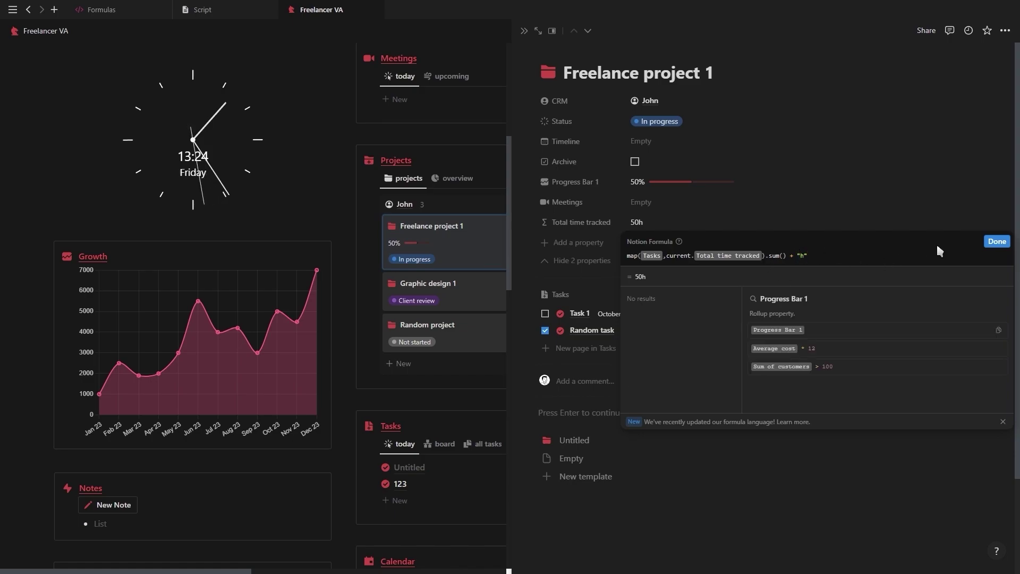
click(997, 242)
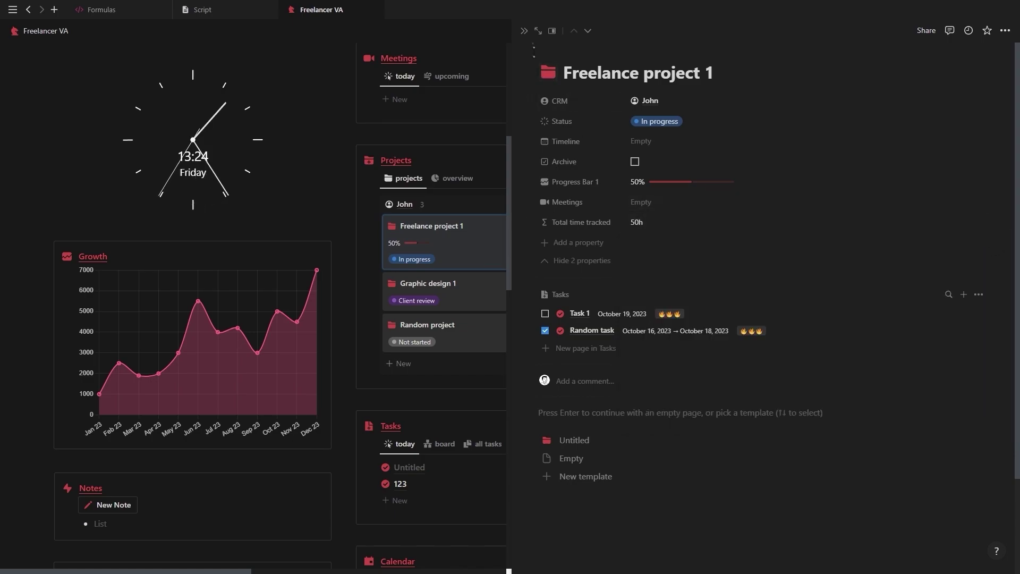
click(523, 33)
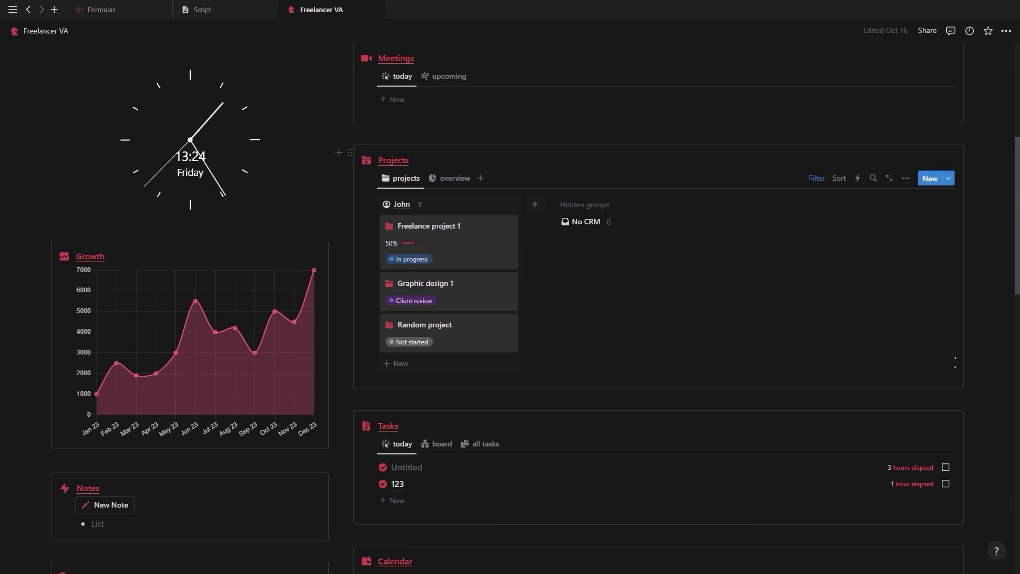
- Mark task 123 as done in the tasks calendar, toggling its Done checkbox off and on again
scroll(805, 319, down, 10)
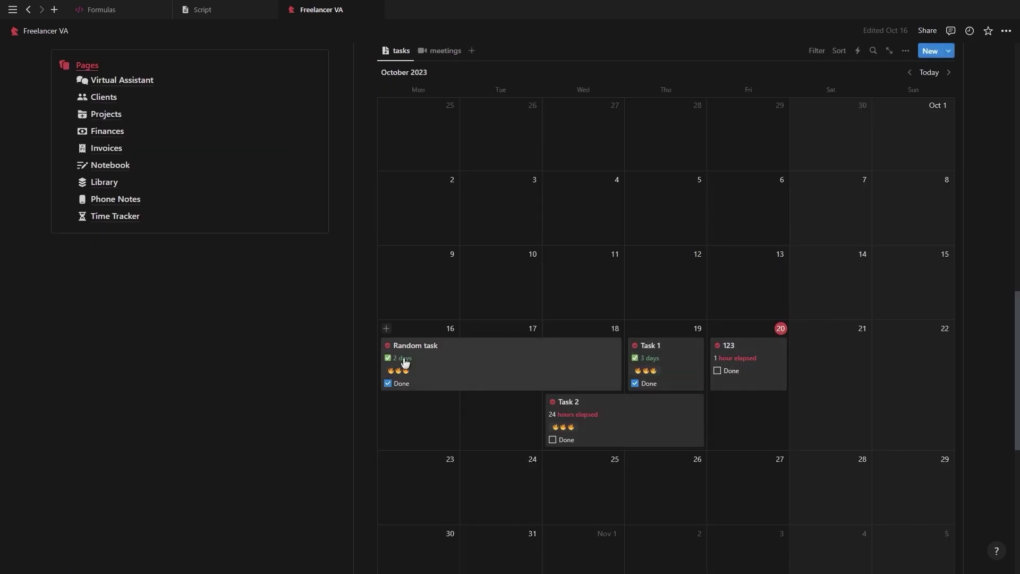
click(718, 371)
scroll(718, 376, down, 1)
click(718, 353)
scroll(719, 355, up, 1)
click(717, 370)
scroll(717, 366, down, 1)
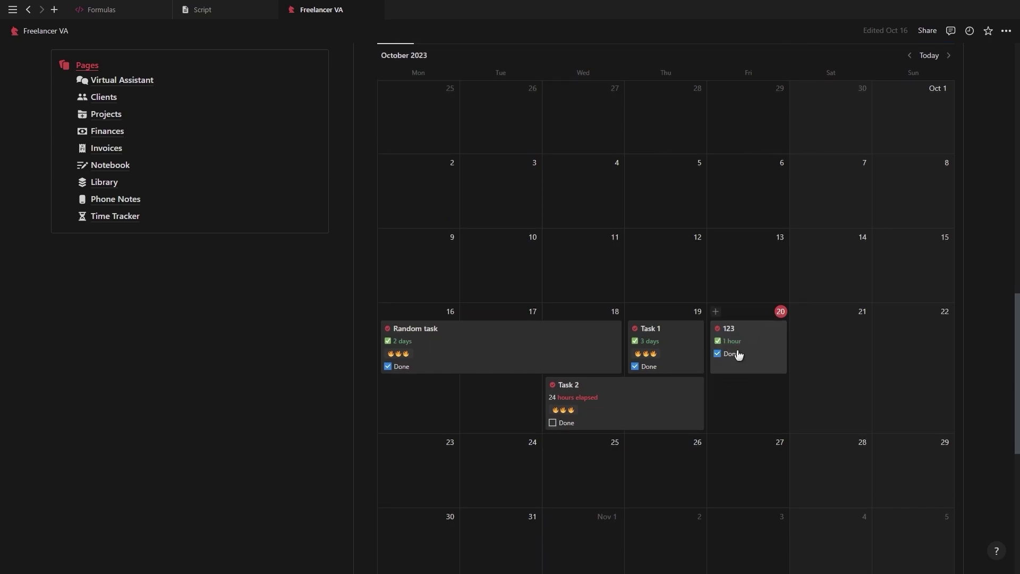
- Open Task 1 from the calendar and clear its entire Time Tracked formula
click(650, 328)
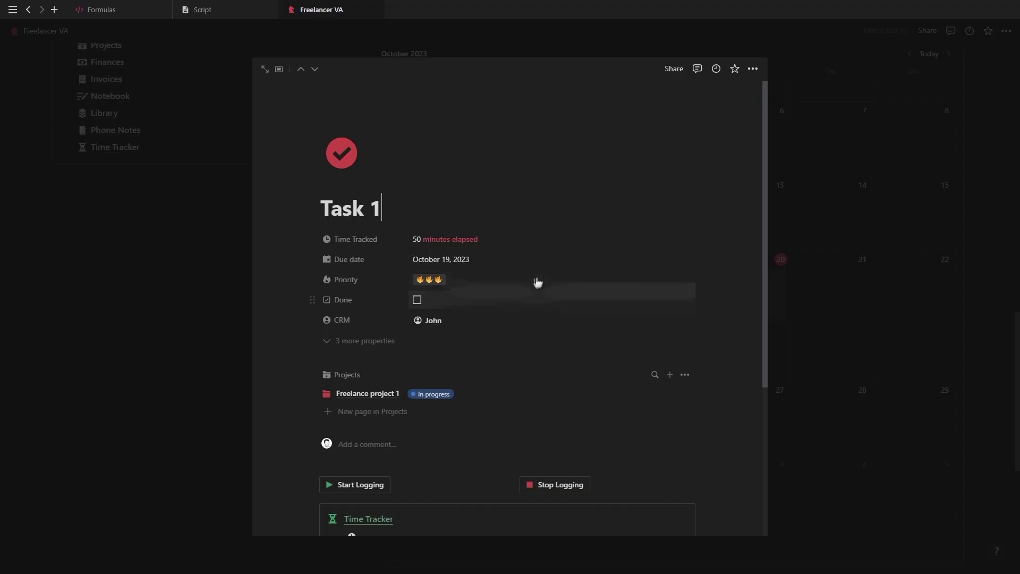
click(503, 242)
scroll(561, 327, down, 5)
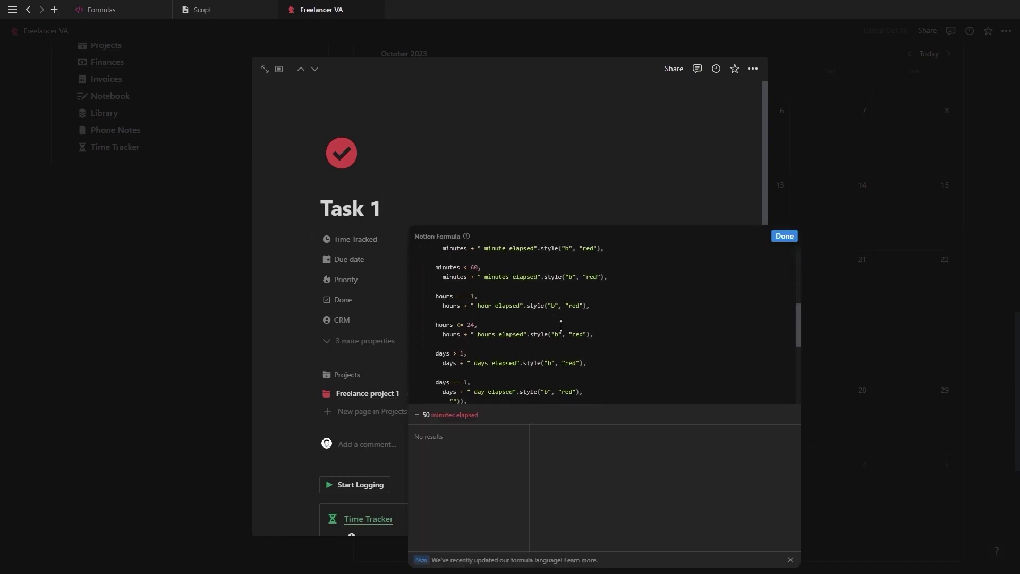
key(ctrl+a)
key(BackSpace)
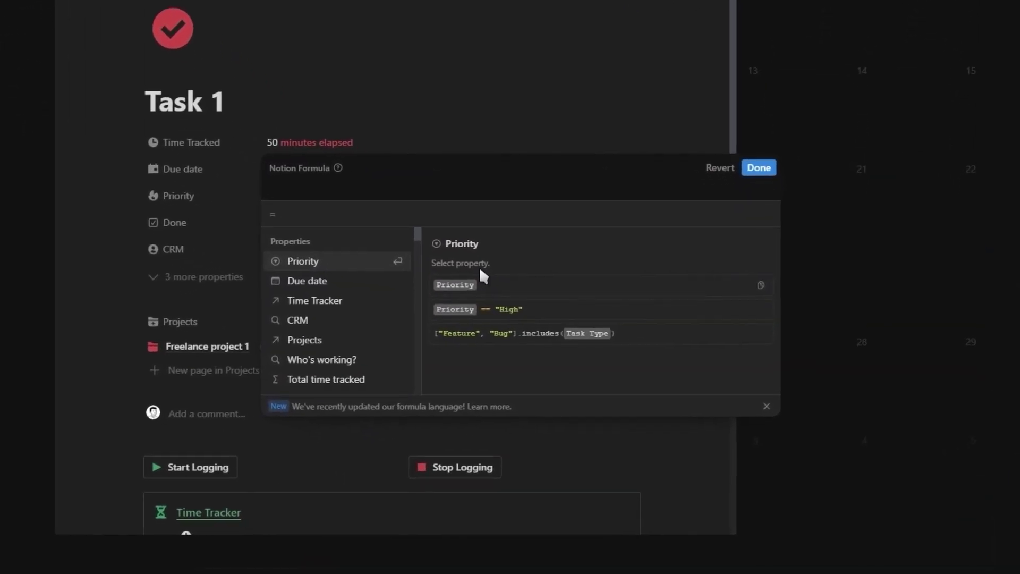
- Begin the Time Tracked formula with lets( and define minutes as map(Time Tracker,current.Min Elapsed).sum()
text(lets()
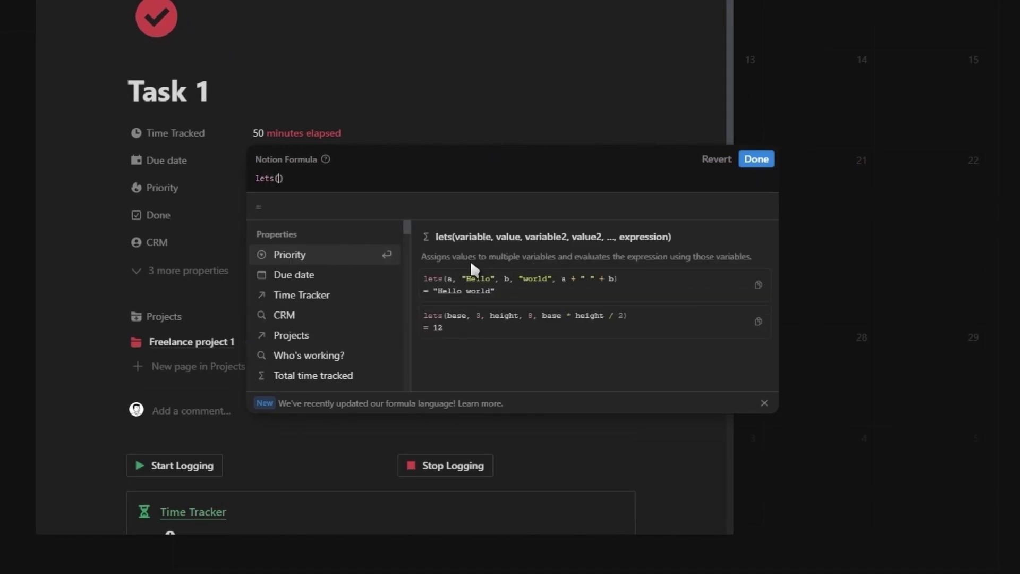
key(Return)
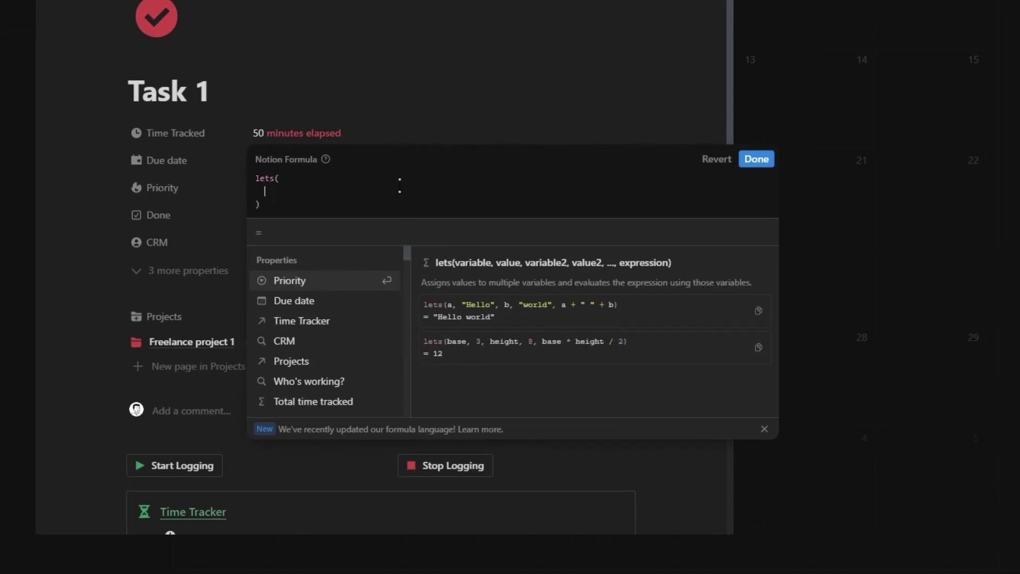
text(mi)
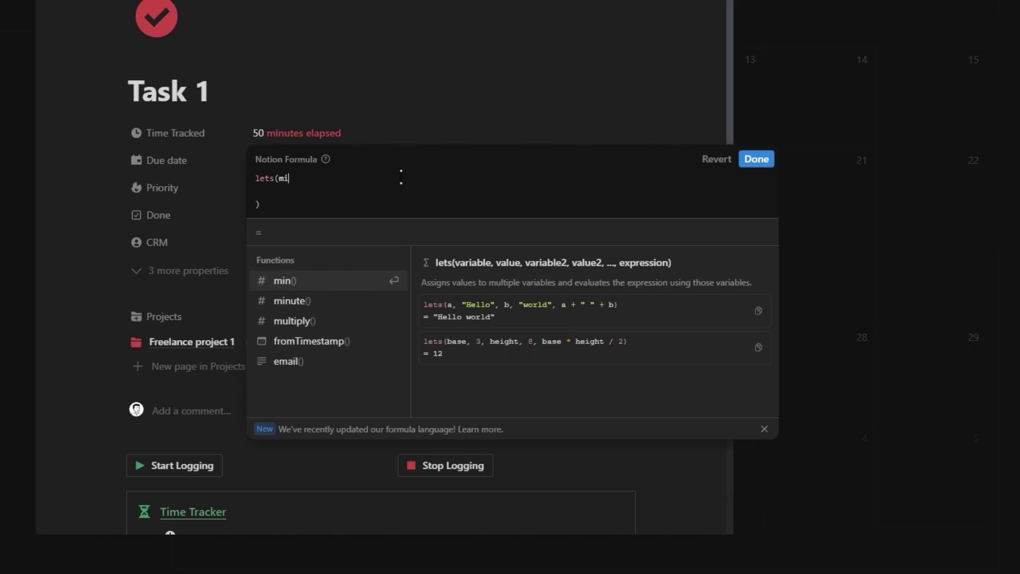
text(nutes,)
key(Return)
text(map()
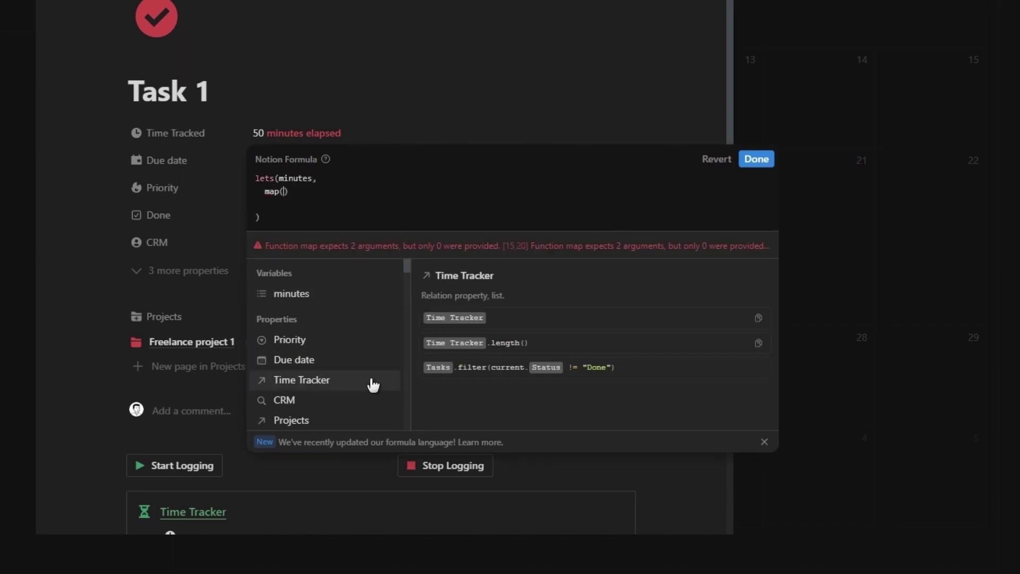
click(319, 379)
text(,current.)
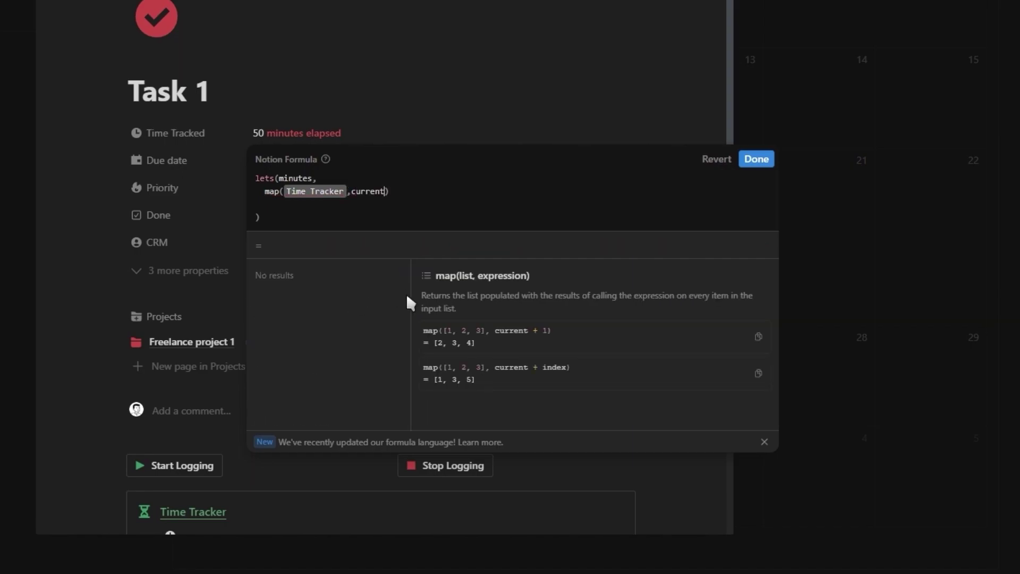
click(365, 293)
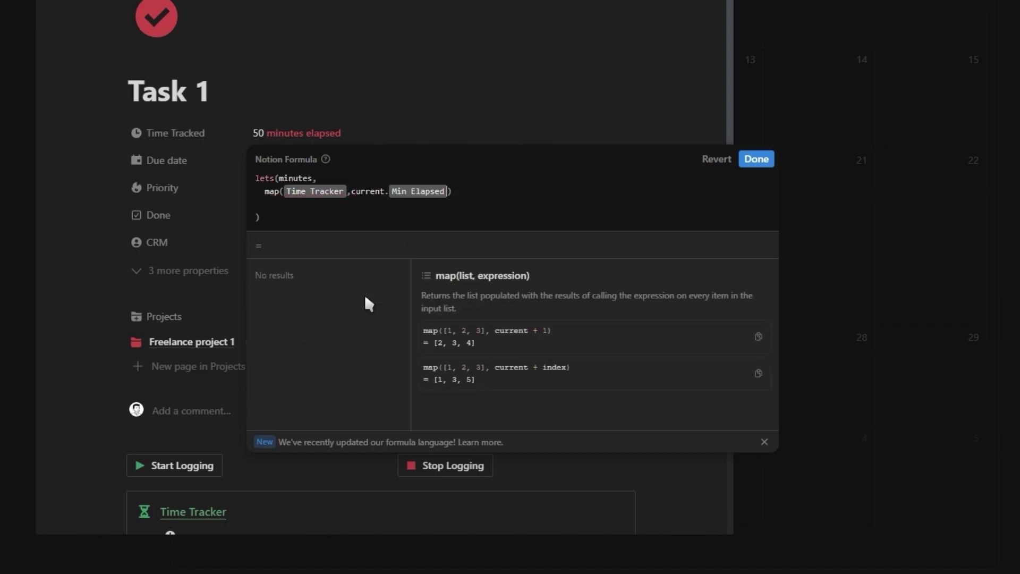
text(.sum(),)
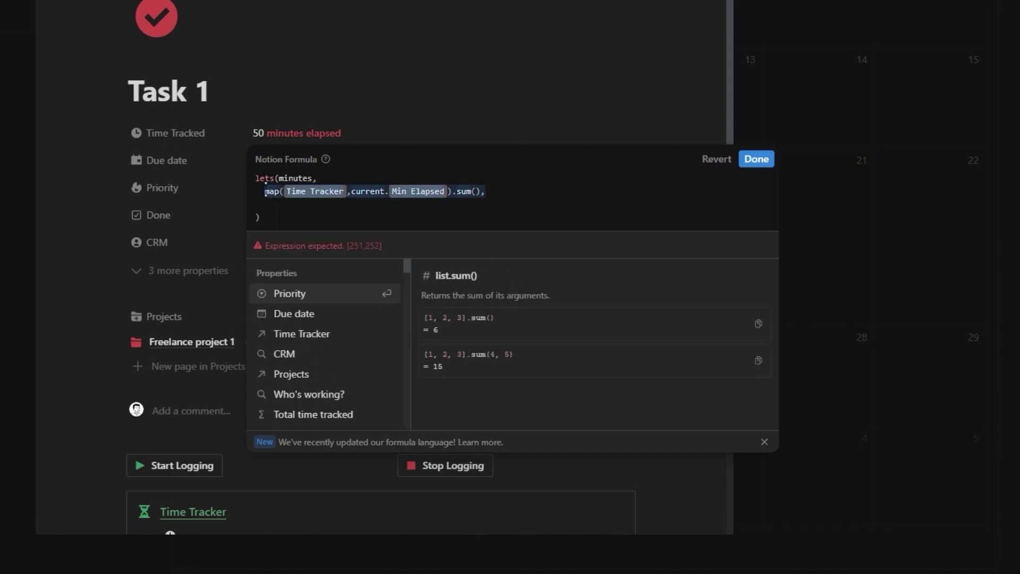
- Add the variable hours, defined as map(Time Tracker,current.Hours Elapsed).sum(), below the minutes variable
key(Return)
key(Return)
text(hours,)
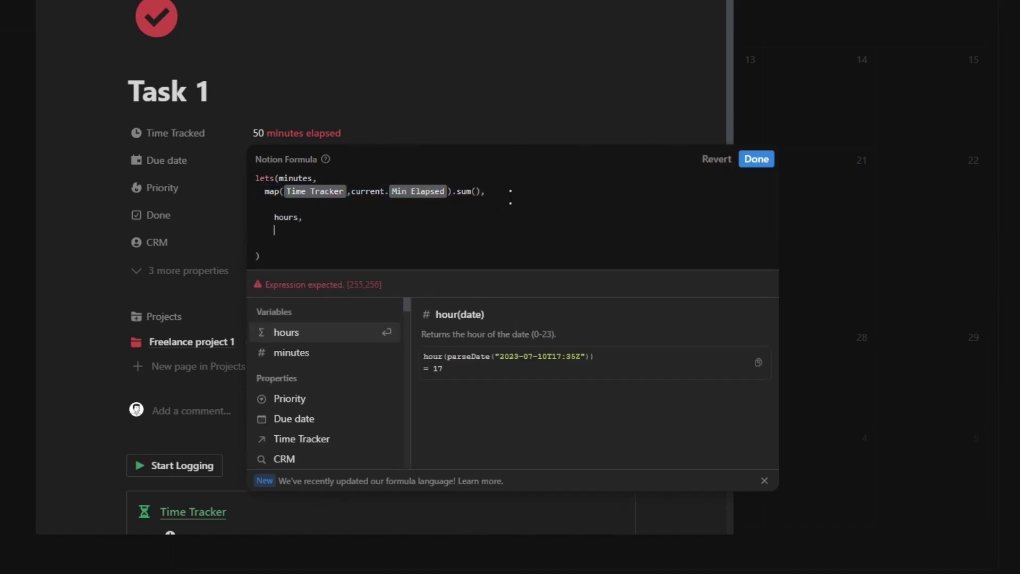
key(Return)
text(map(Time Tracker,current.Min Elapsed).sum(),)
click(395, 233)
scroll(349, 393, down, 3)
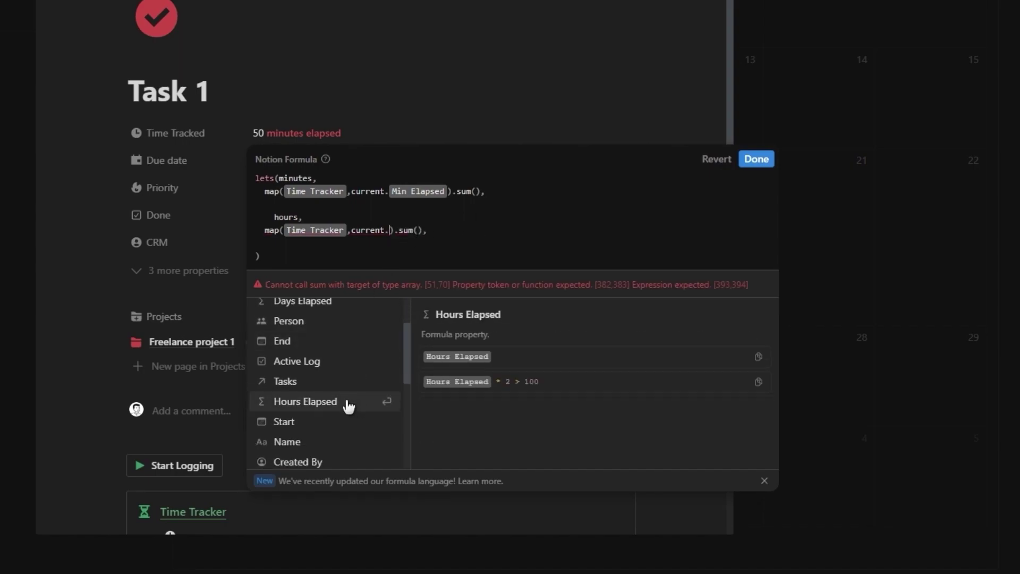
click(349, 403)
- Add the variable days, defined as map(Time Tracker,current.Days Elapsed).sum(), below the hours variable
key(Return)
text(days,)
key(Return)
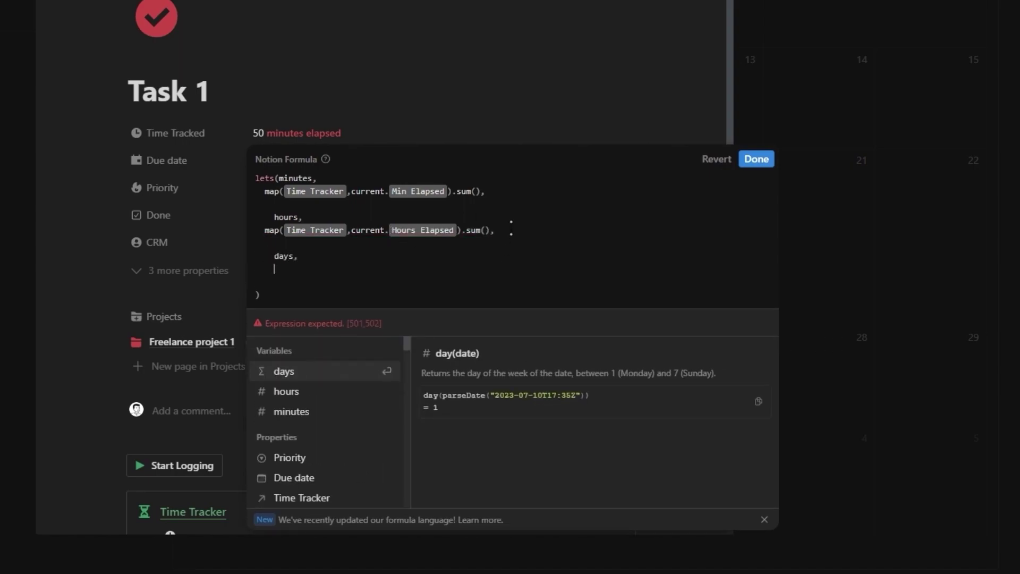
key(ctrl+v)
click(419, 269)
click(319, 413)
- Below the variables, add an if function with the condition Done == false
key(Return)
key(Return)
key(Return)
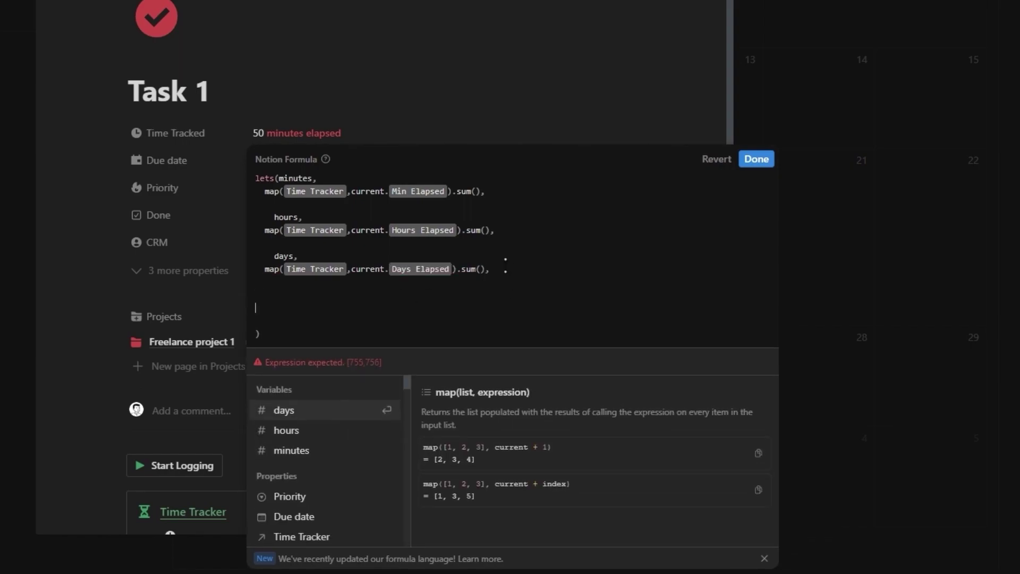
text(if)
click(342, 416)
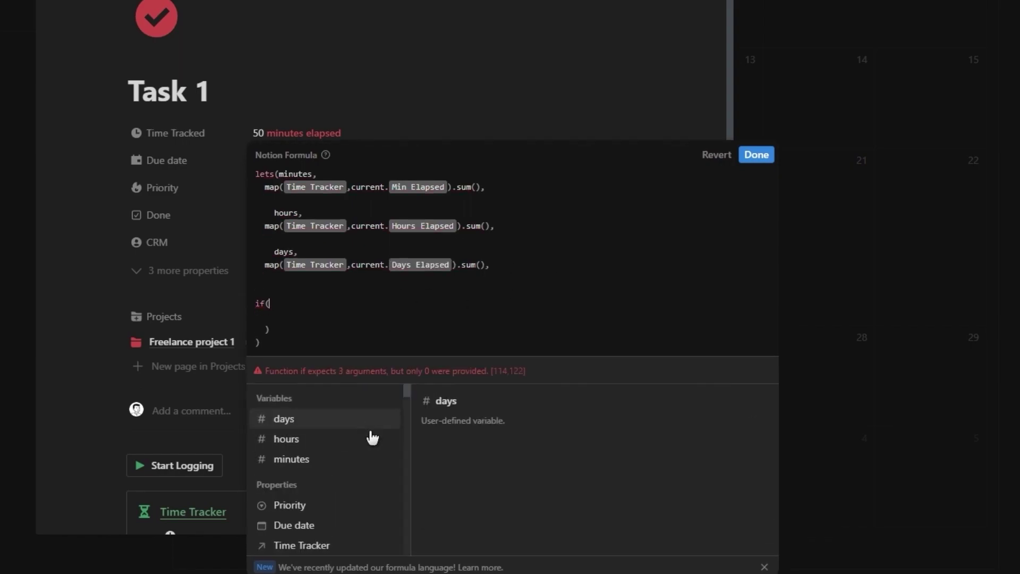
scroll(372, 428, down, 5)
click(342, 507)
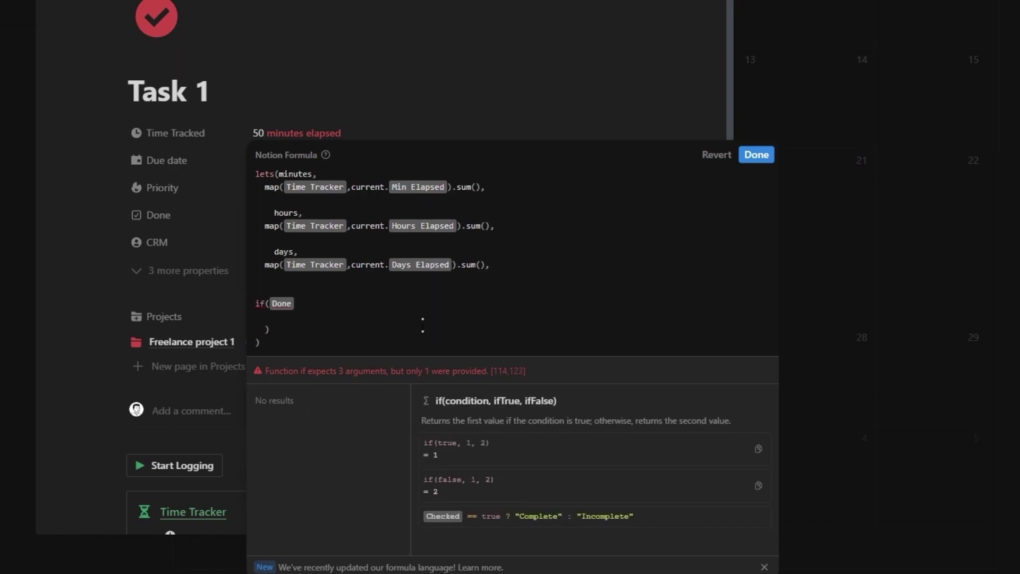
text(== false,)
key(Return)
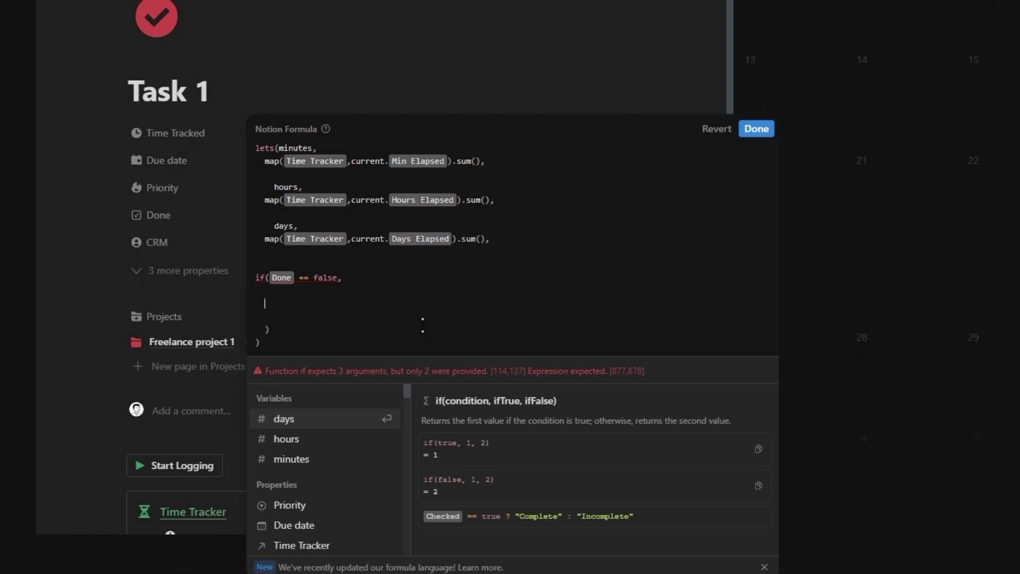
- Nest an ifs function inside the if function's true branch, with its closing parenthesis indented on its own line
text(ifs)
click(364, 425)
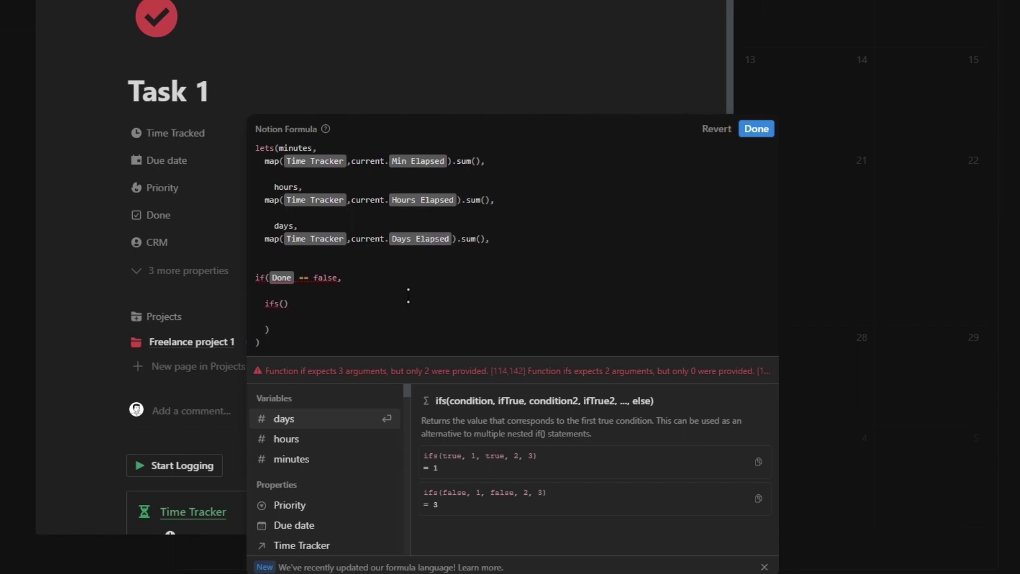
key(shift+Return)
key(shift+Return)
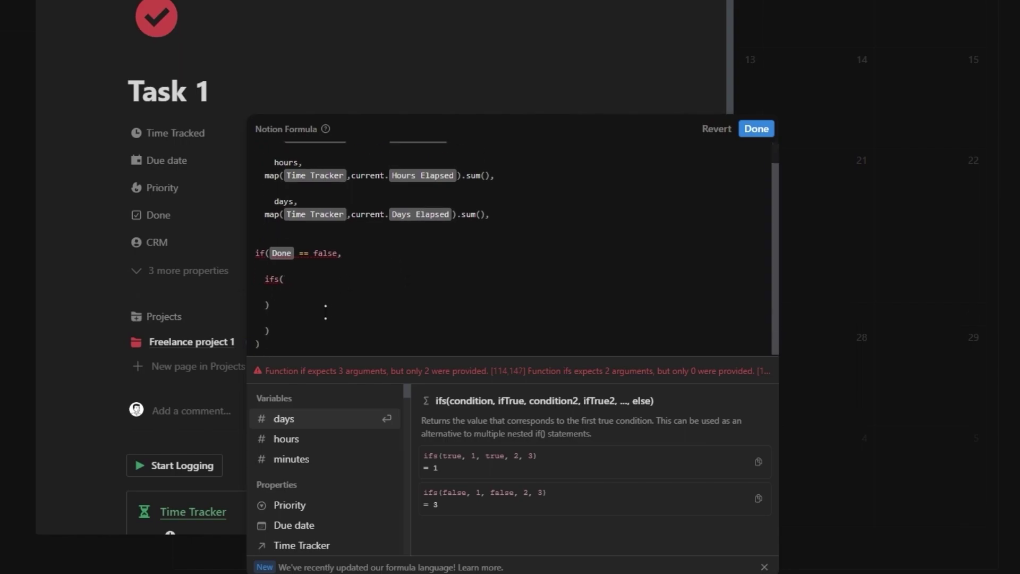
text())
key(Tab)
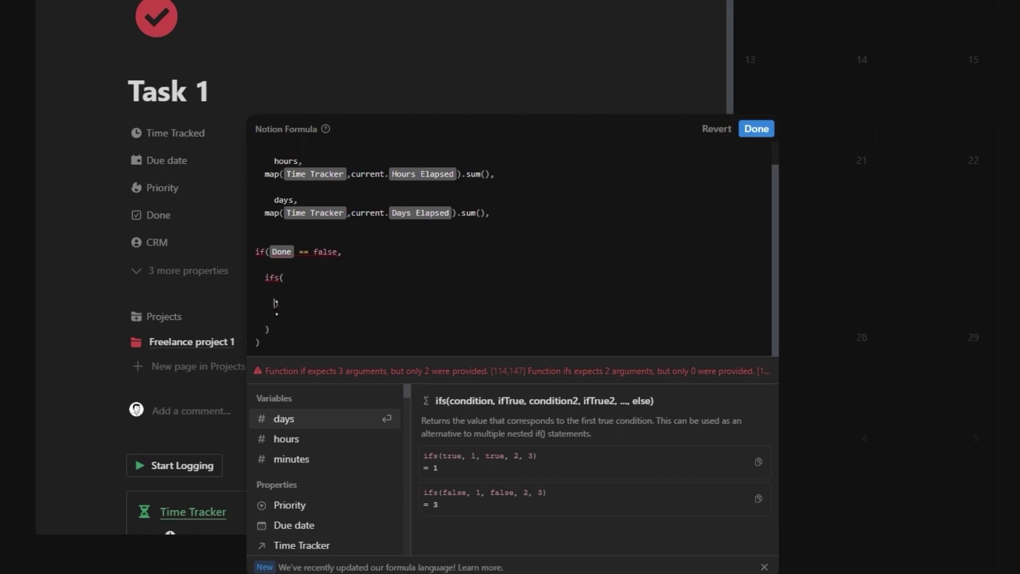
key(shift+Return)
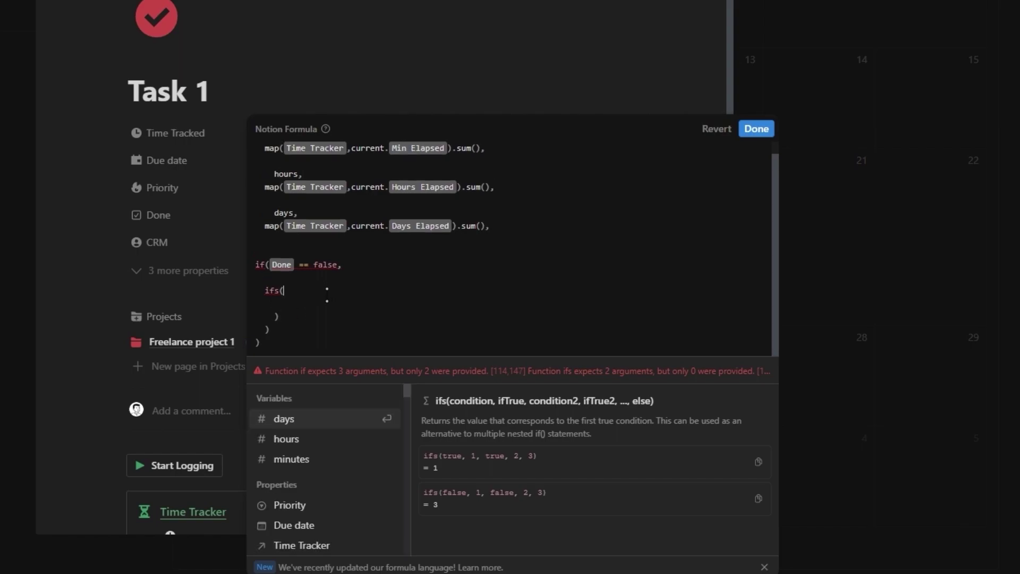
- Start the ifs function with the condition minutes == 0, returning an empty string ""
click(330, 458)
text(== 0)
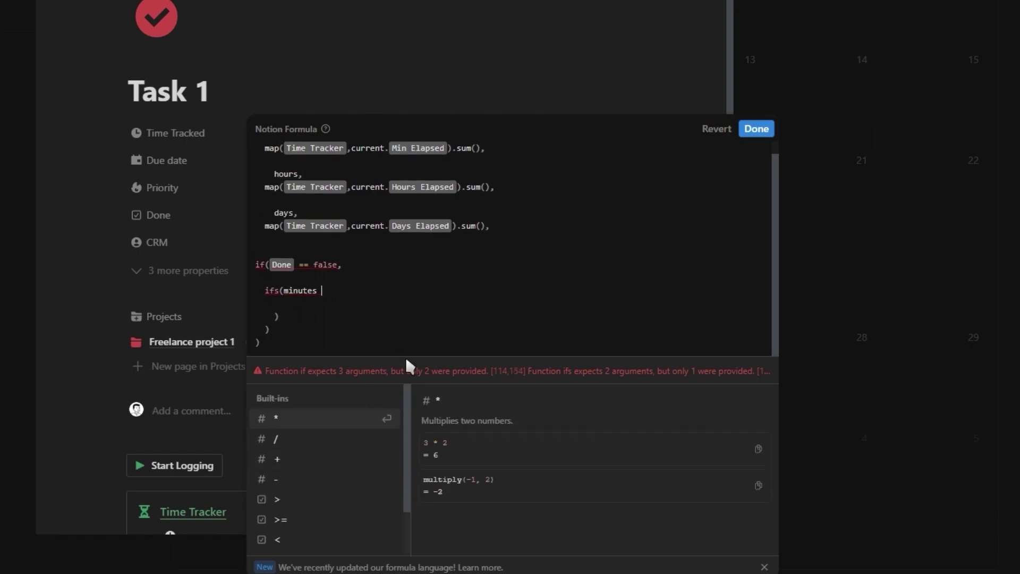
text(,)
key(shift+Return)
text("",)
- Add the condition minutes == 1 to the ifs function, returning minutes + " minute elapsed"
key(shift+Return)
key(shift+Return)
text(minutes == 1,)
key(shift+Return)
text(minutes + " minute elapsed",)
- Add the condition minutes < 60, returning minutes + " minutes elapsed", at the previous condition's indentation
key(BackSpace)
key(BackSpace)
text(minutes < 60,)
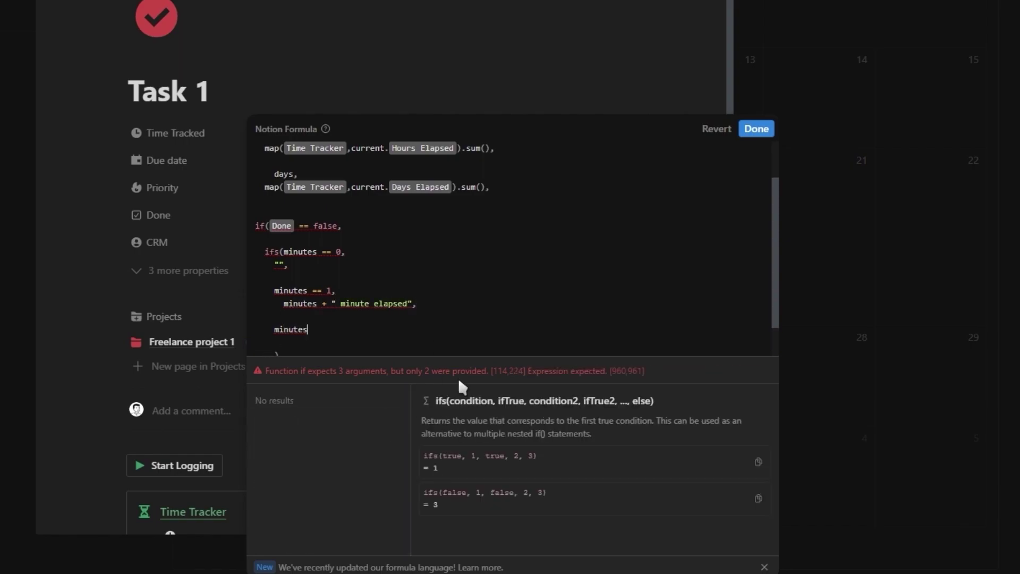
key(Return)
text(minutes + " minutes elapsed",)
- Add the condition hours == 1 below the minutes conditions, returning hours + " hour elapsed"
key(Return)
key(Return)
key(BackSpace)
key(BackSpace)
text(hours =)
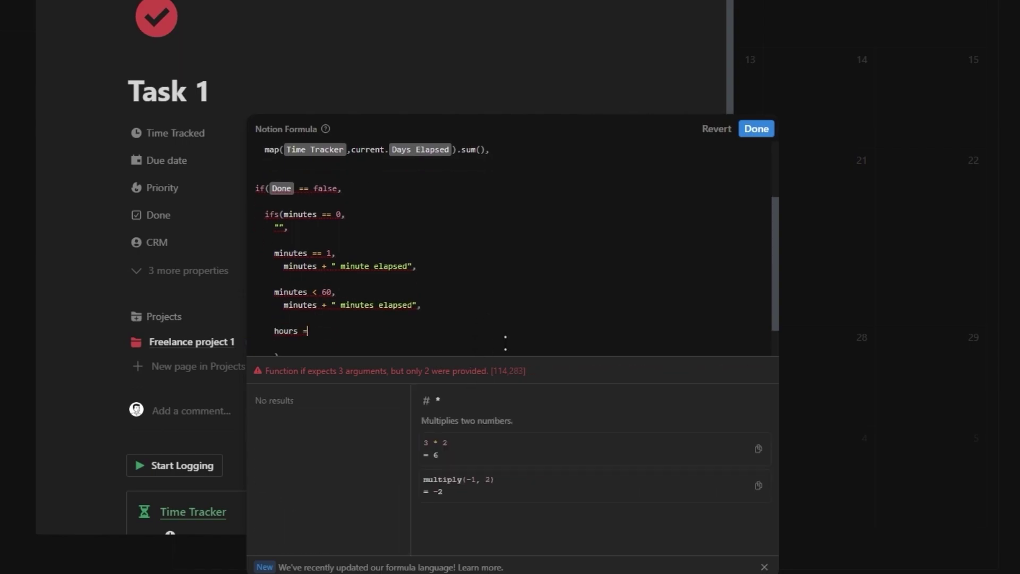
text(= 1,)
key(Return)
text(hours + ")
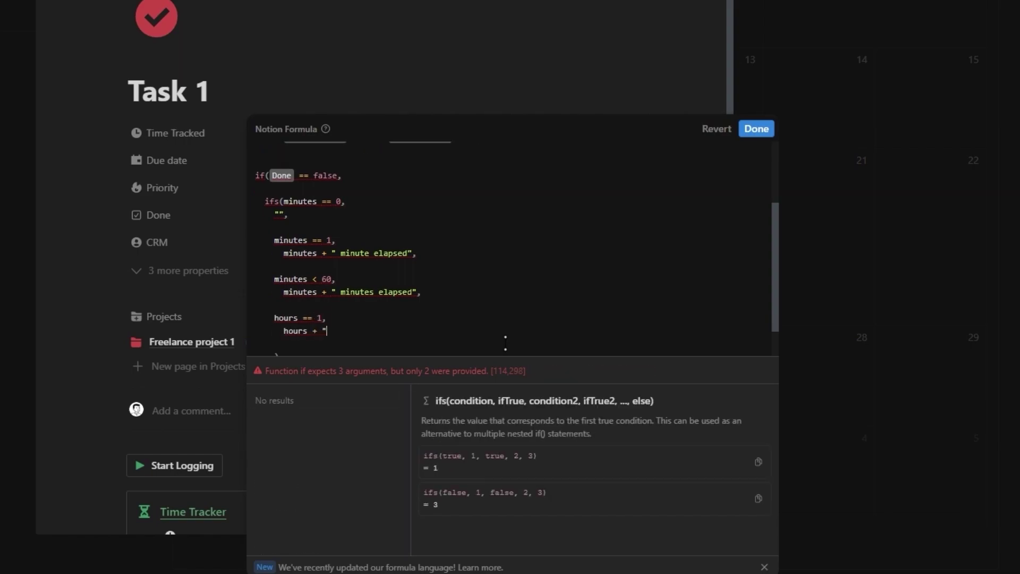
text( hour elapsed",)
- Add the condition hours <= 24 to the ifs function, returning hours + " hours elapsed"
key(Return)
key(Return)
key(BackSpace)
key(BackSpace)
text(hours <= 24,)
key(Return)
click(385, 447)
text(+ " hours elapsed",)
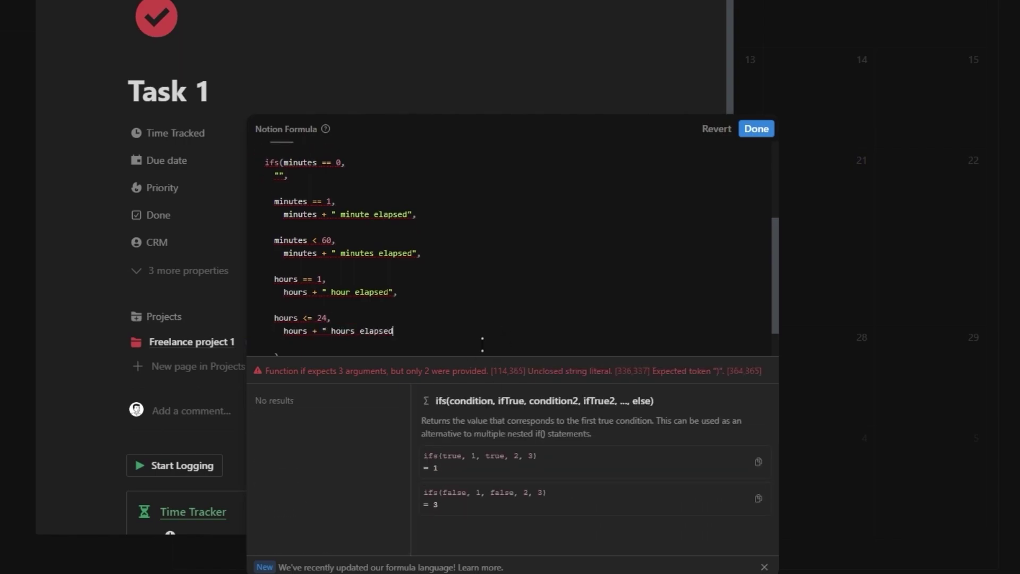
- Add the condition days > 1 below the hours conditions, returning days + " days elapsed"
key(Return)
key(Return)
click(388, 420)
text(> 1,)
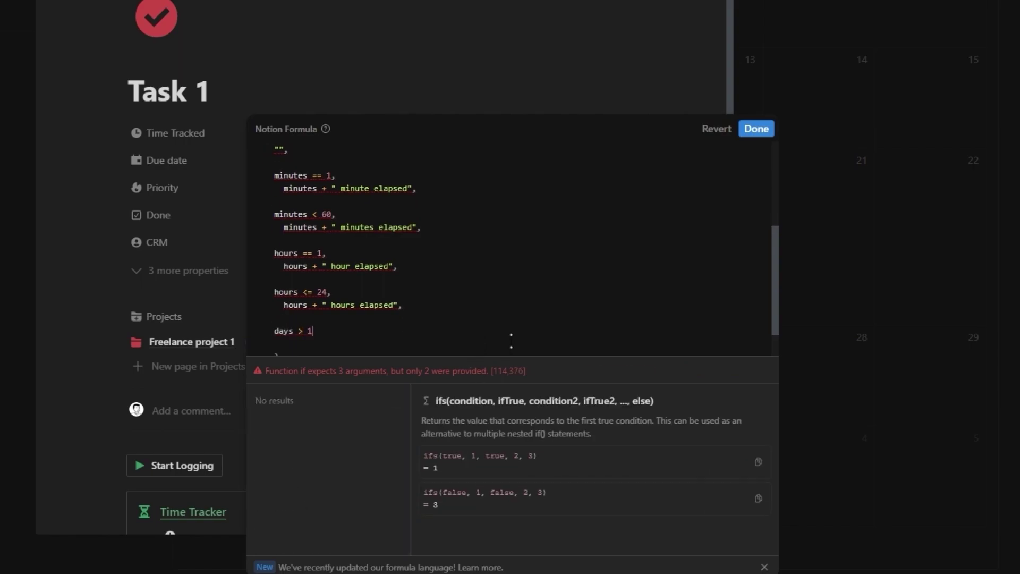
key(Return)
click(388, 419)
text(+ " day)
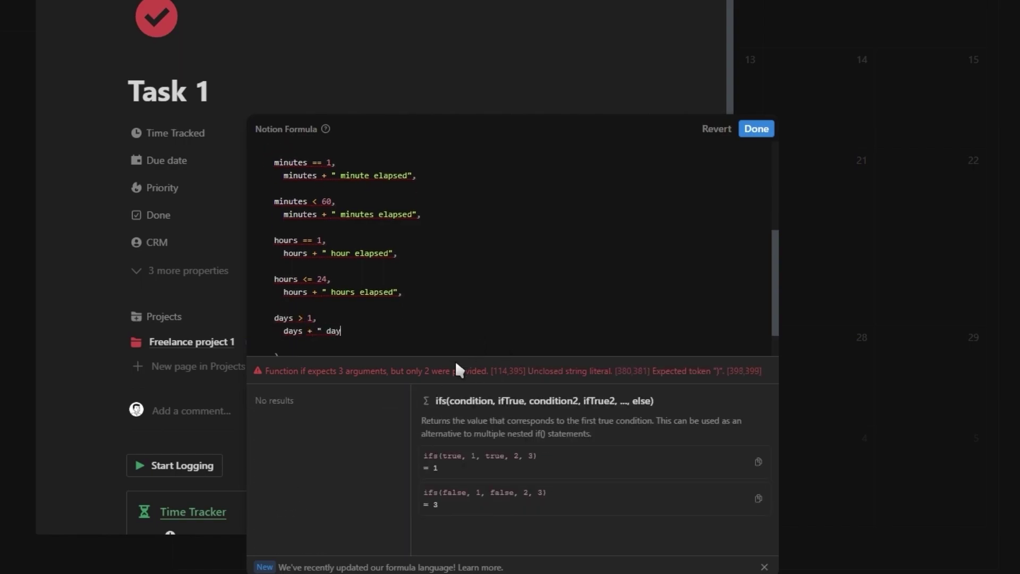
text(s elapsed",)
- Add the condition days == 1 returning days + " day elapsed", and close the ifs function with the fallback ""
key(Return)
key(Return)
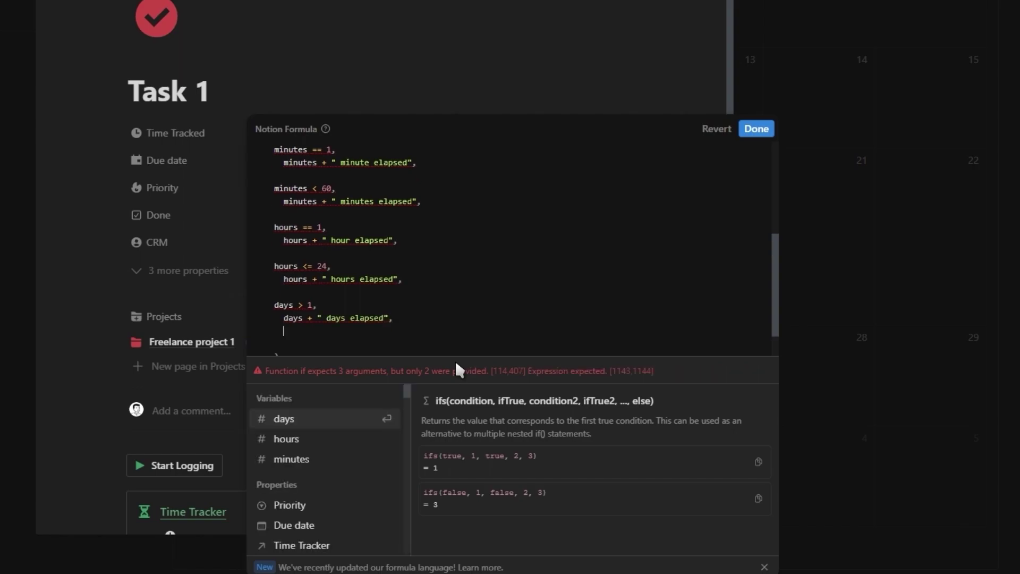
click(345, 416)
text(== 1,)
key(Return)
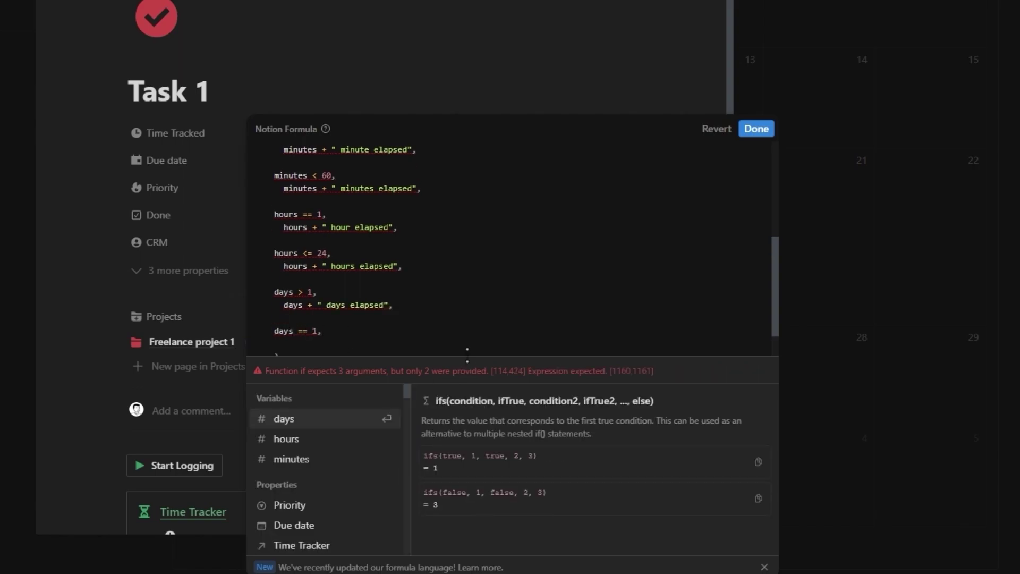
click(408, 389)
text(+ " day elapsed",)
key(Return)
text(""))
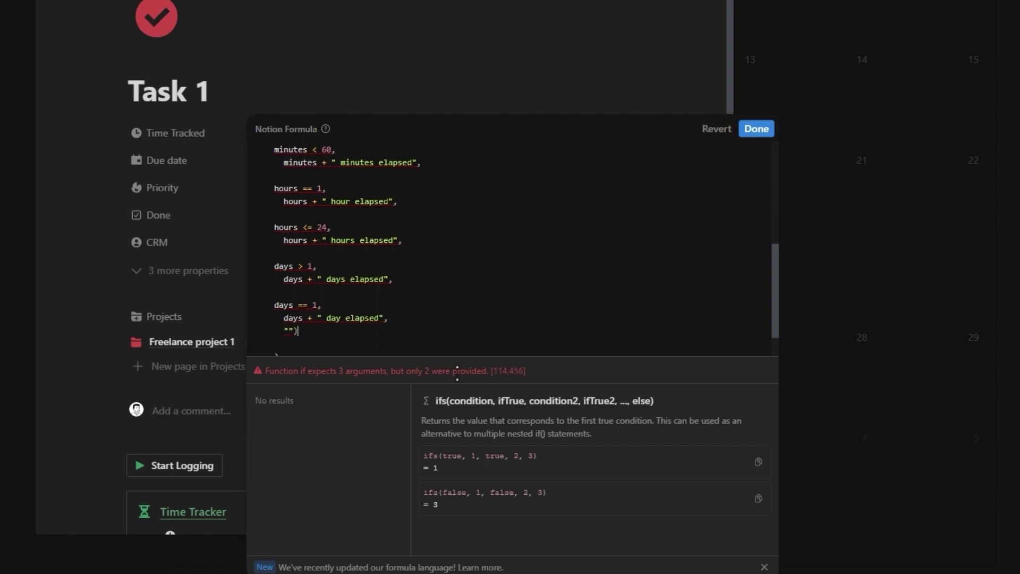
- Add a comma after the ifs block and paste a copy of the whole block below it as the if function's else branch
scroll(511, 250, up, 5)
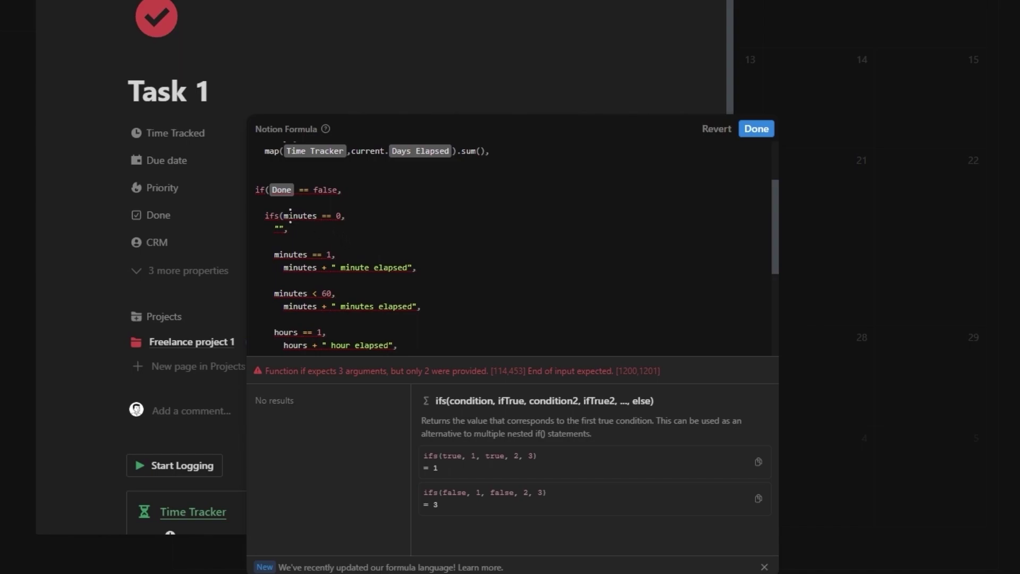
scroll(290, 215, down, 5)
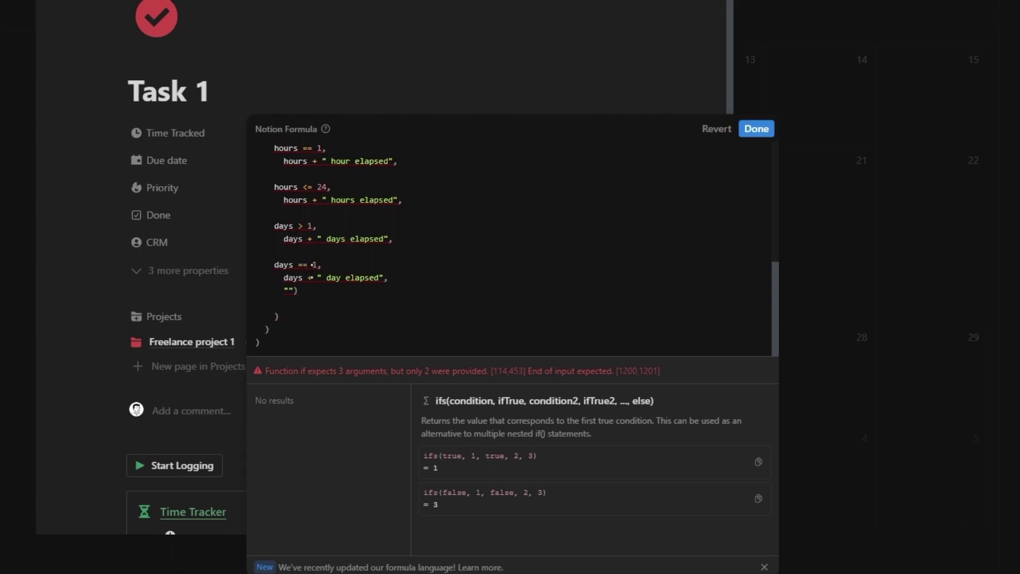
text(,)
scroll(334, 278, up, 3)
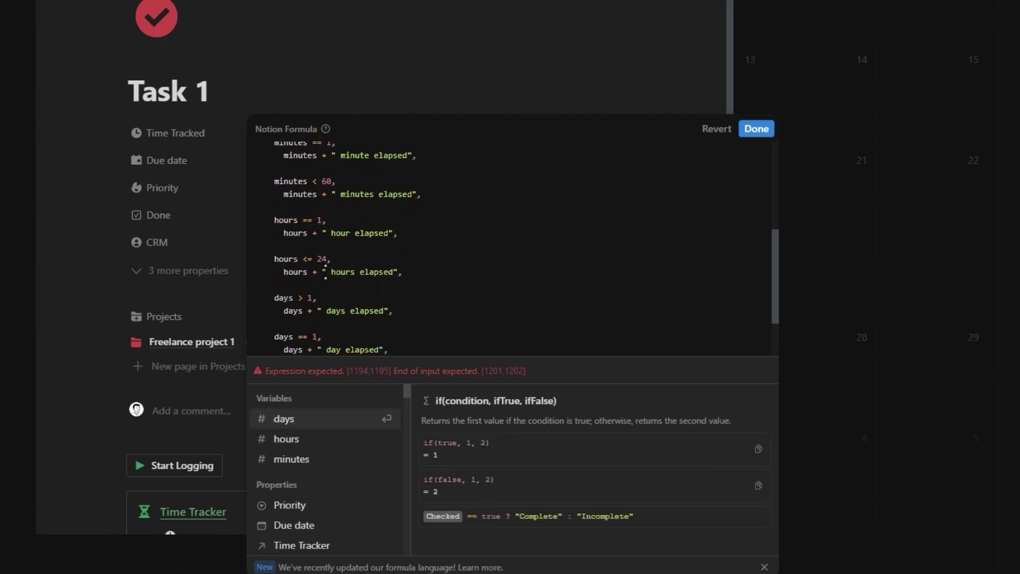
drag(265, 175, 322, 313)
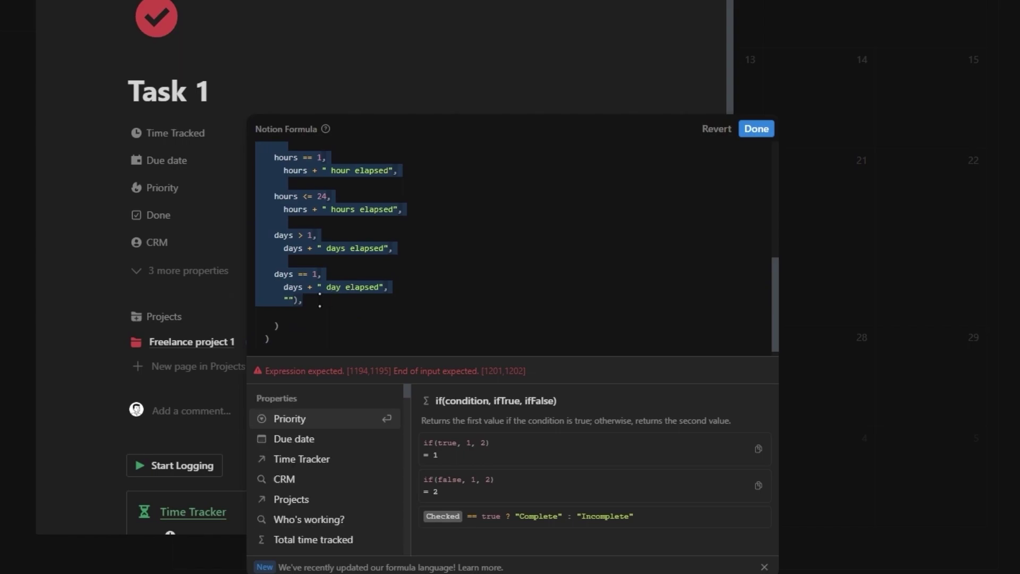
click(322, 314)
key(ctrl+v)
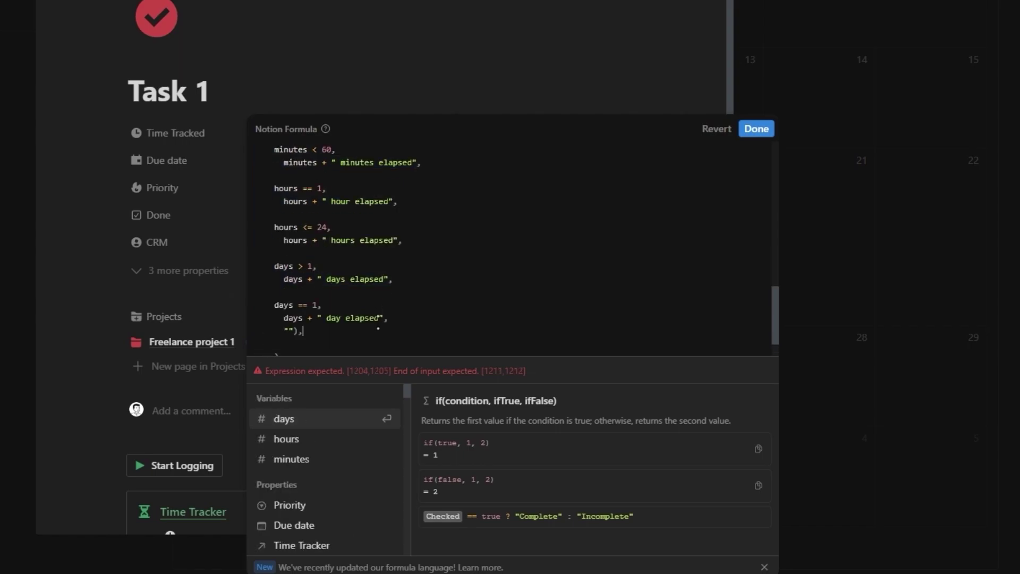
- Remove the extra comma and closing parenthesis after the second ifs block's "" fallback and save the formula
scroll(320, 296, down, 2)
key(BackSpace)
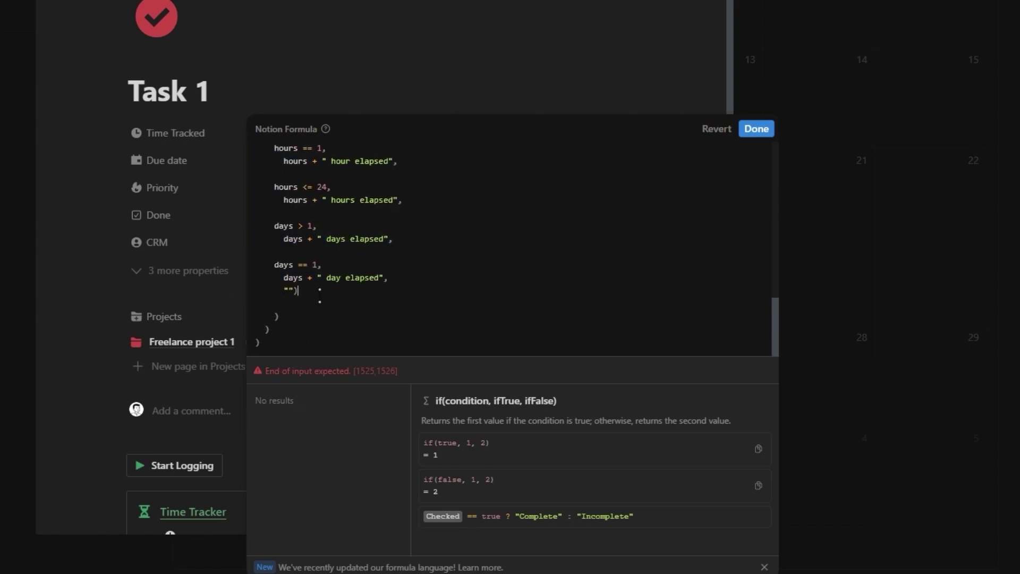
key(Delete)
key(Delete)
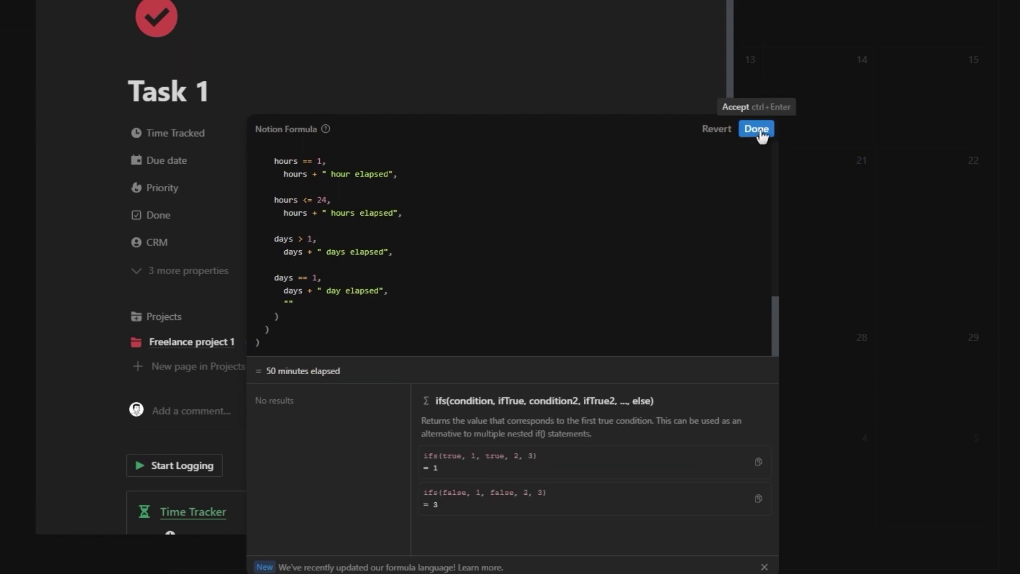
click(757, 128)
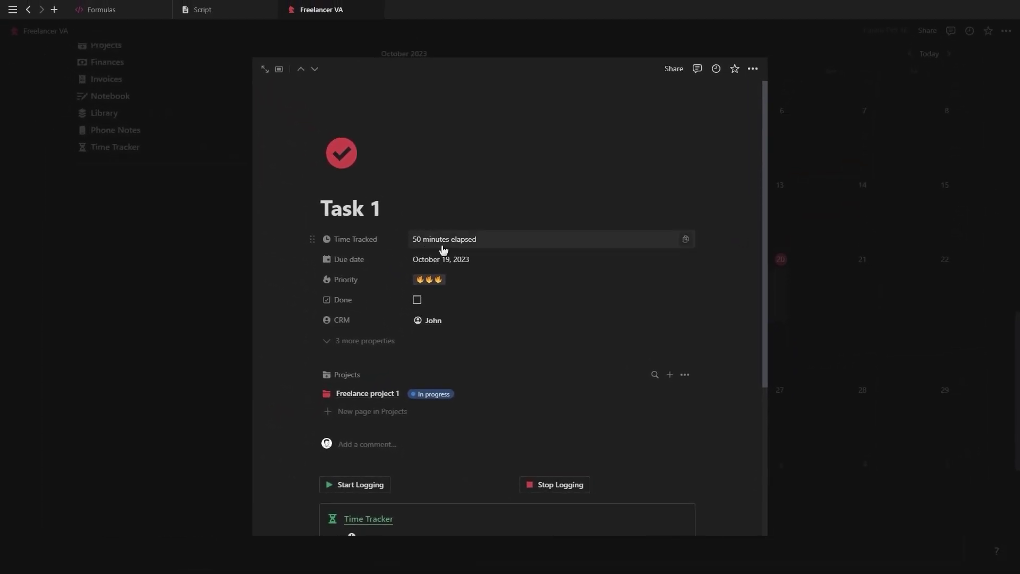
- Set the end of Task 1's October 18 time log to October 19, 2023 at 14:18 and check Time Tracked
scroll(483, 330, down, 3)
click(553, 417)
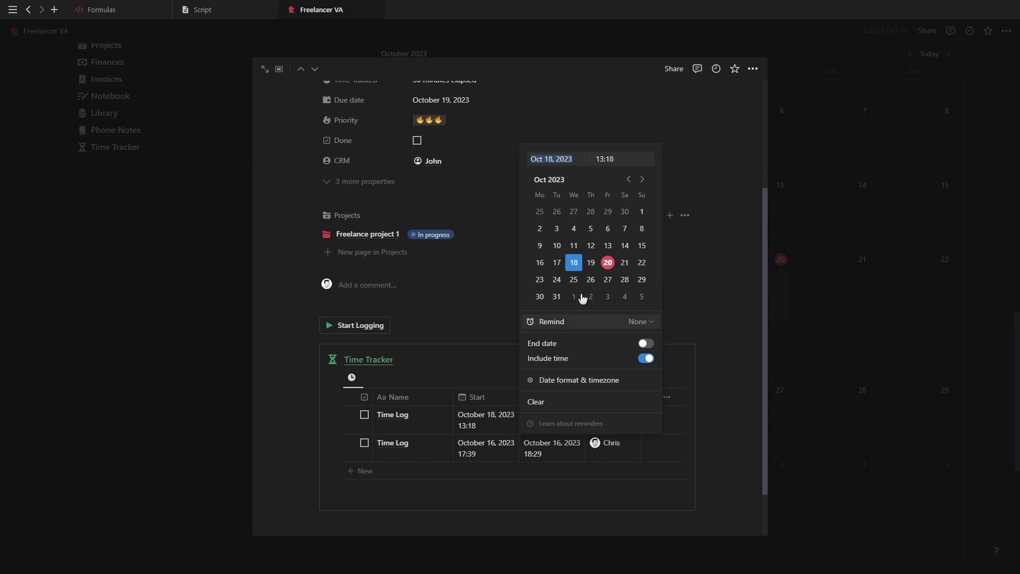
click(591, 262)
click(485, 105)
scroll(468, 186, up, 3)
scroll(499, 303, down, 3)
click(553, 420)
text(4)
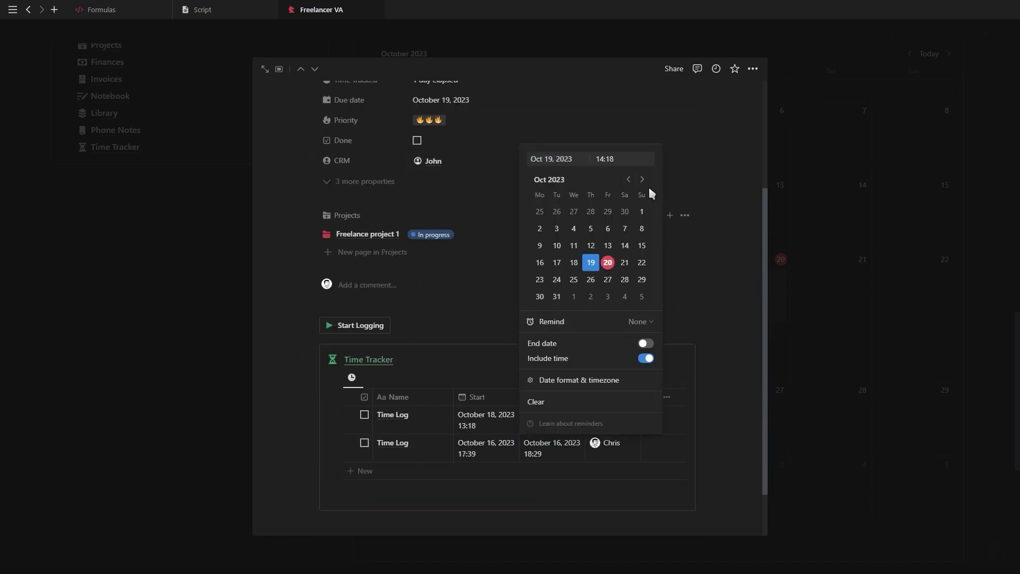
key(Return)
scroll(479, 218, up, 5)
- Extend the October 18 time log's end date to span three days and mark Task 1 as done
scroll(520, 295, down, 3)
click(553, 379)
click(627, 207)
click(464, 187)
scroll(438, 248, up, 5)
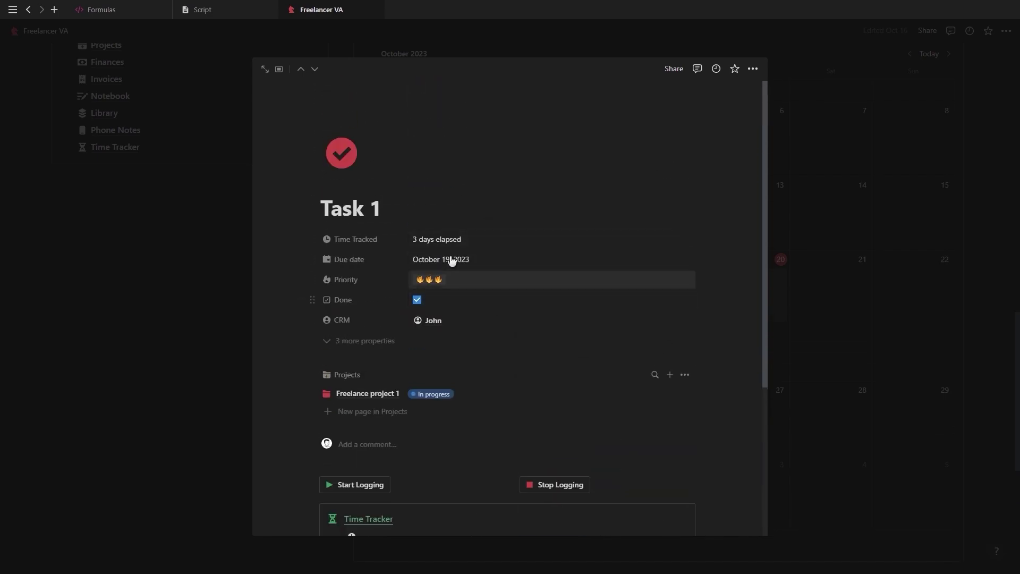
- In the Time Tracked formula, add the comments /*setting variables*/ above lets and /*if the task is incomplete*/ above the if function
click(478, 239)
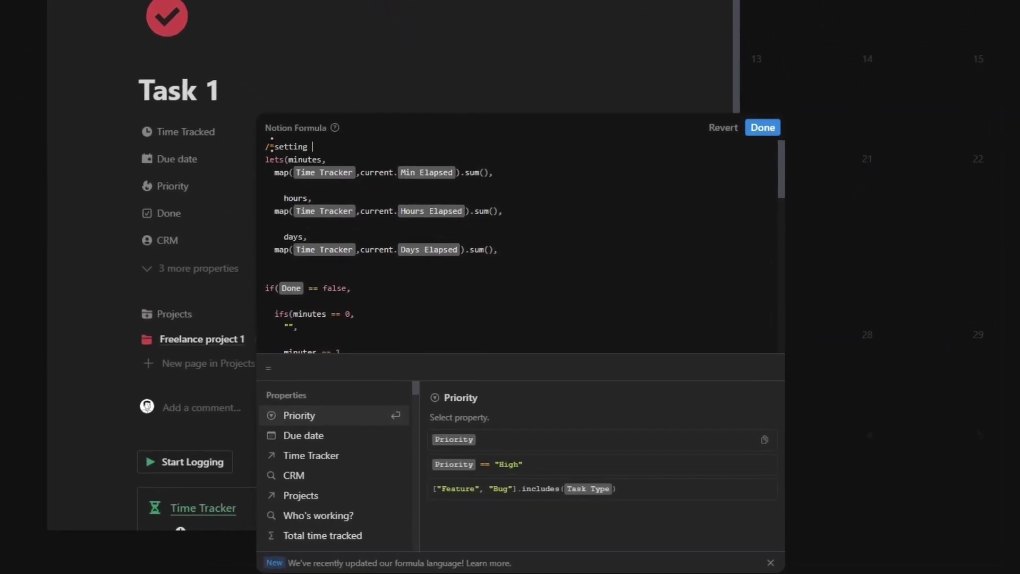
text(variables*/)
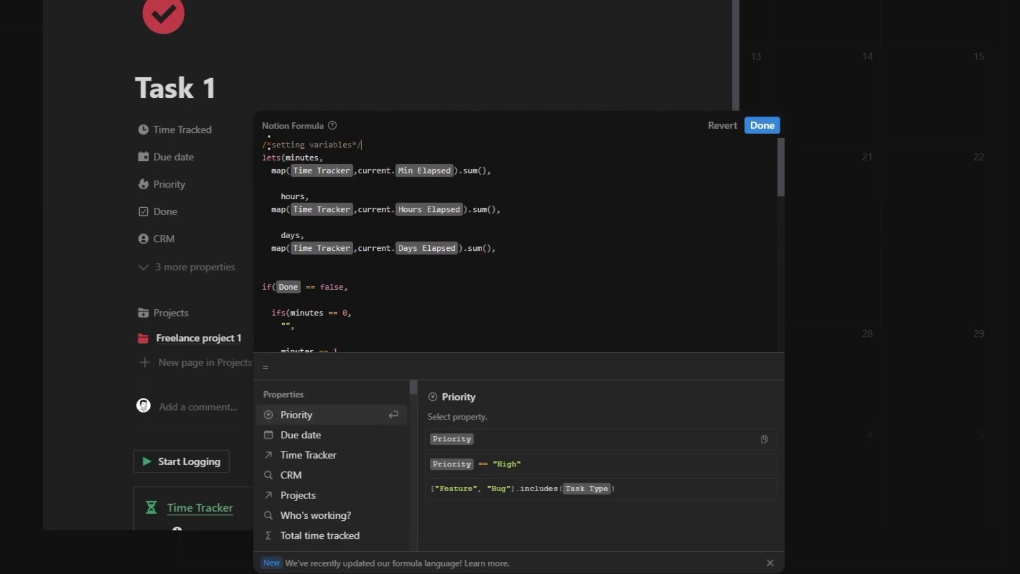
click(364, 272)
key(Return)
text(/*if the task is)
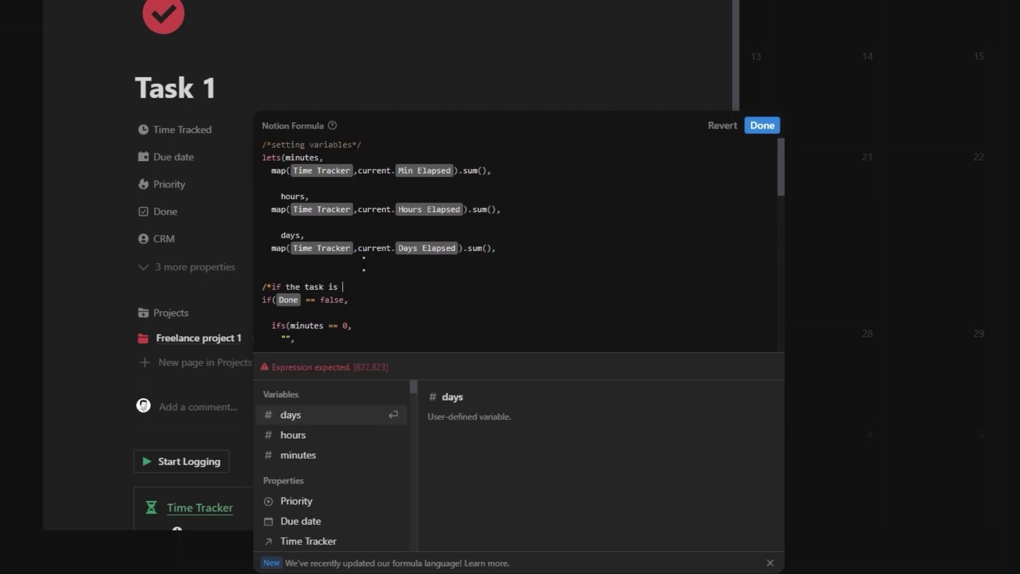
text(*/)
- Add the comments /*incomplete section*/ above the first ifs block and /*complete section*/ above the second one
scroll(364, 264, down, 2)
click(307, 242)
key(Return)
key(Return)
text(/*incom)
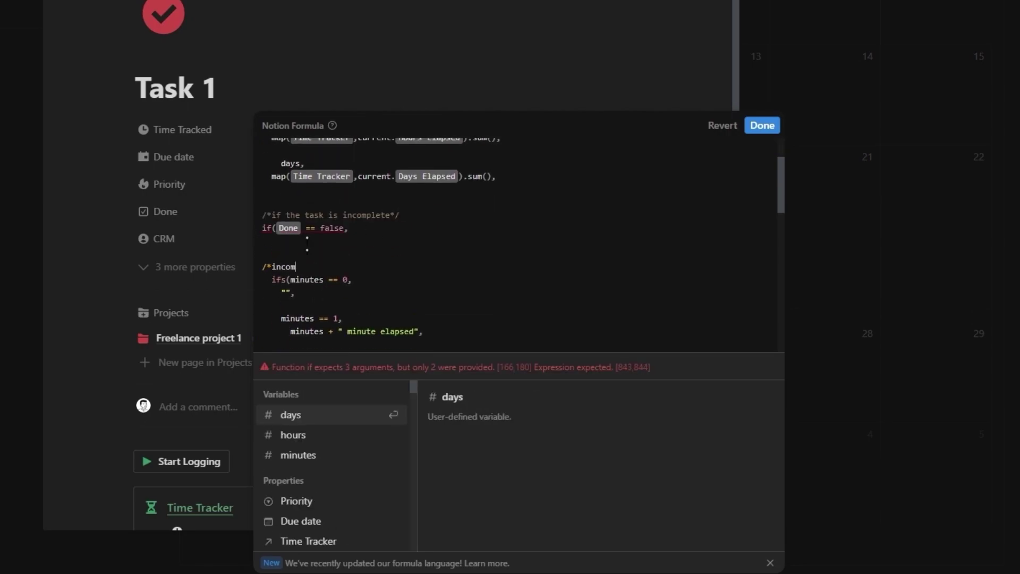
text(plete section*/)
scroll(307, 243, down, 5)
click(297, 213)
text(/*complete section*/)
- Append .style("b", "red") to the " minute elapsed" string in the incomplete section
scroll(428, 212, down, 3)
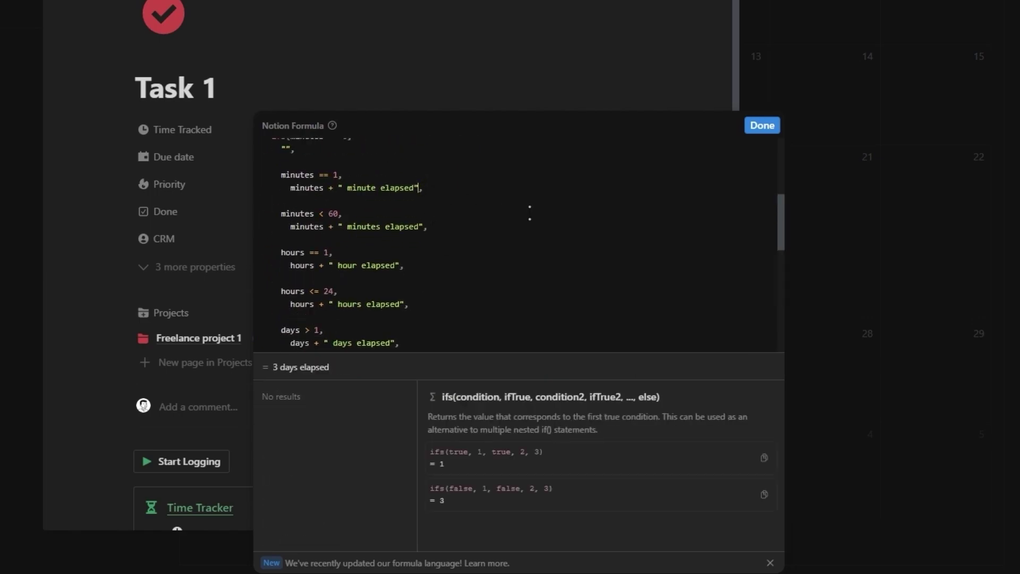
text(.sty)
key(Return)
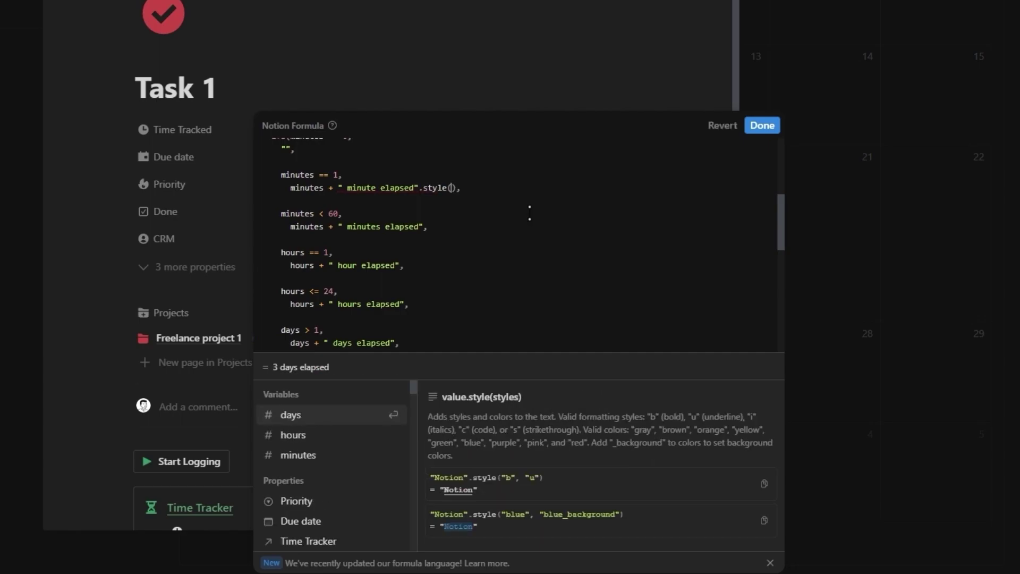
text("b)
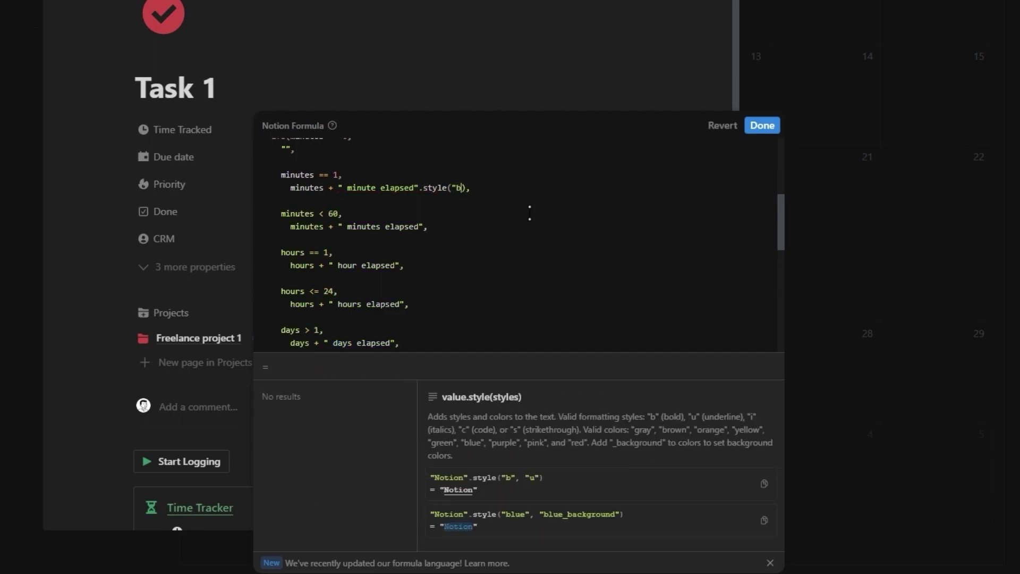
text(")
text(, "red")
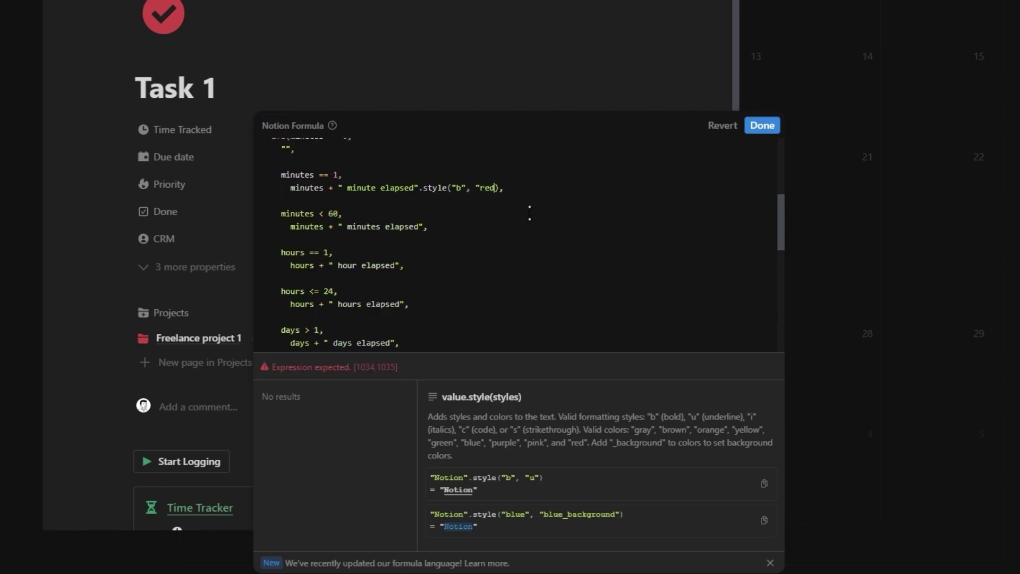
- Append .style("b", "red") to the " minutes", " hour", " hours", " days" and " day elapsed" strings in the incomplete section
drag(419, 188, 504, 187)
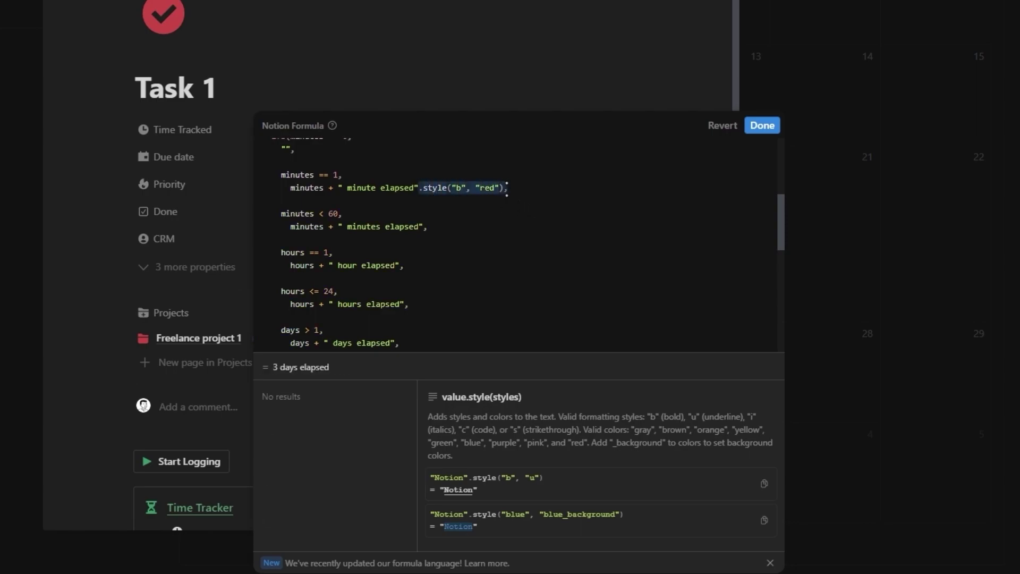
key(ctrl+c)
click(424, 226)
key(ctrl+v)
key(ctrl+v)
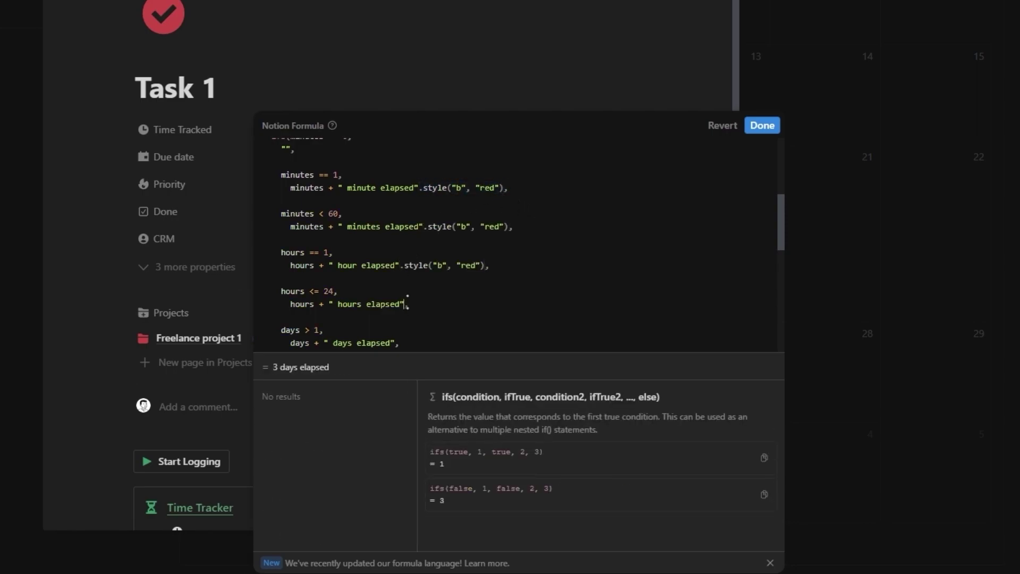
click(403, 304)
key(ctrl+v)
scroll(396, 218, down, 3)
key(ctrl+v)
click(391, 238)
key(ctrl+v)
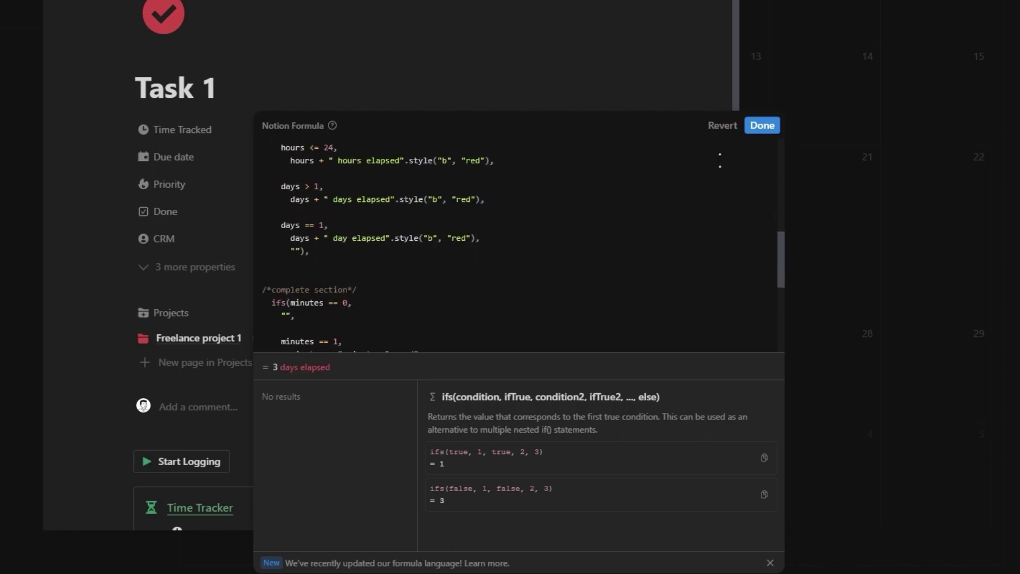
- Wrap the complete section's ifs block in parentheses, append .style("b", "green") to it, and save the formula
scroll(457, 244, down, 3)
scroll(446, 272, down, 2)
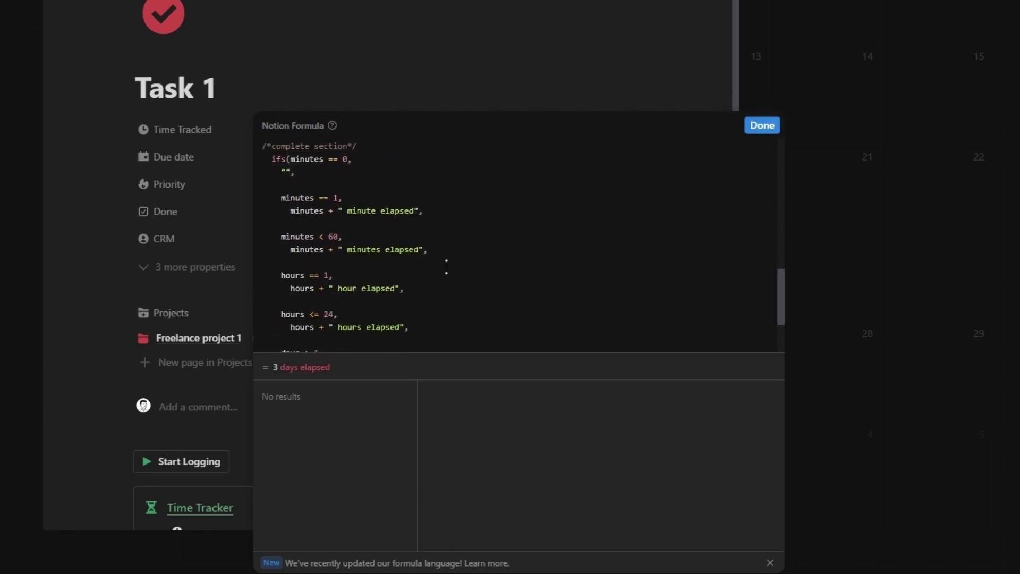
scroll(436, 297, down, 5)
scroll(420, 271, up, 7)
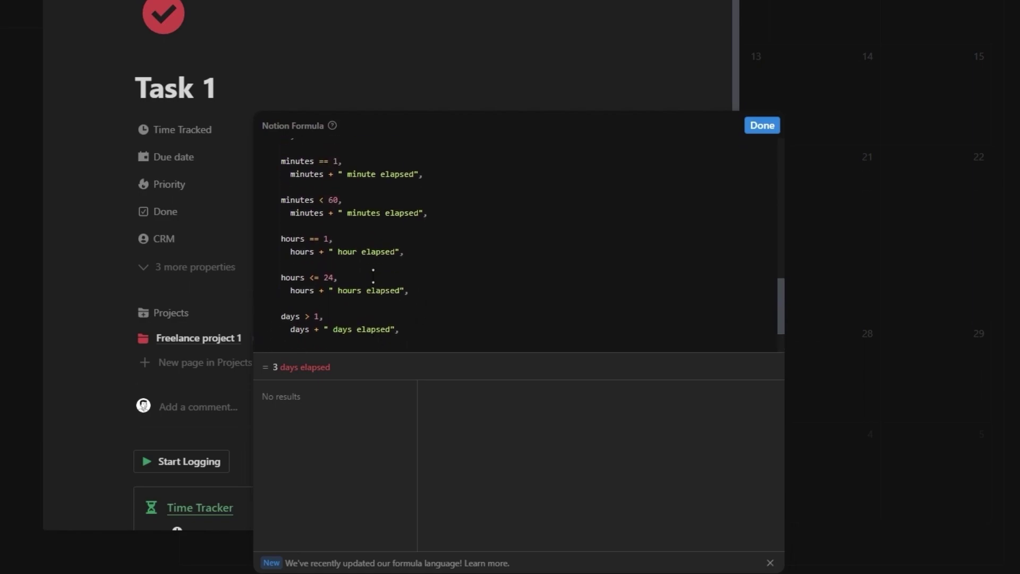
click(286, 197)
key(BackSpace)
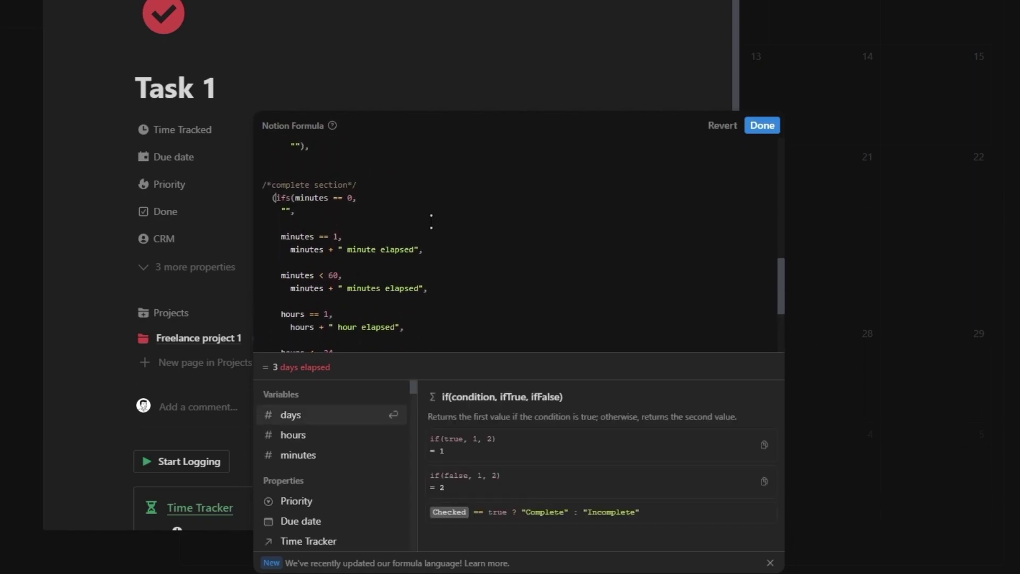
scroll(354, 297, down, 7)
text())
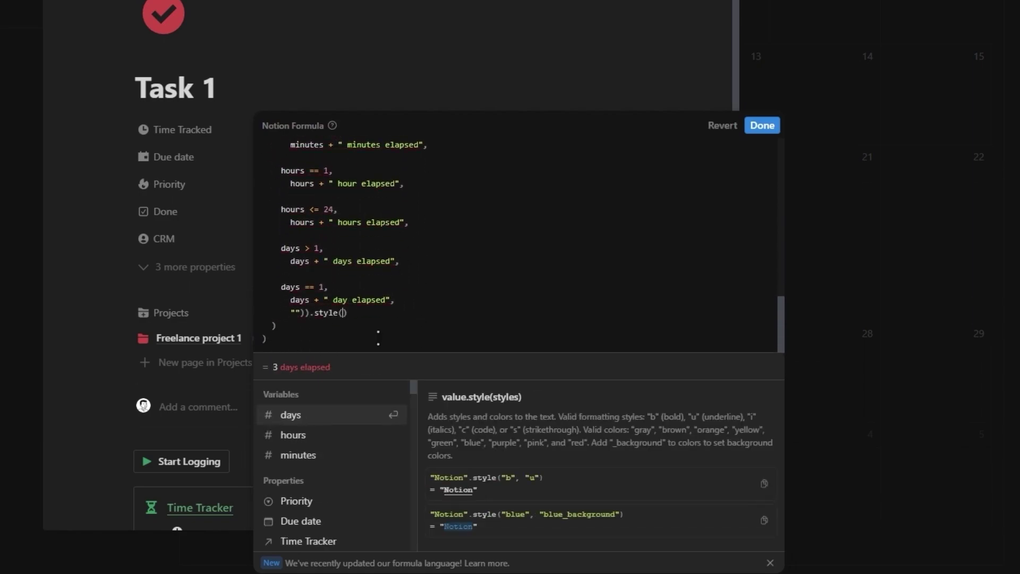
text(.style("b", "green")
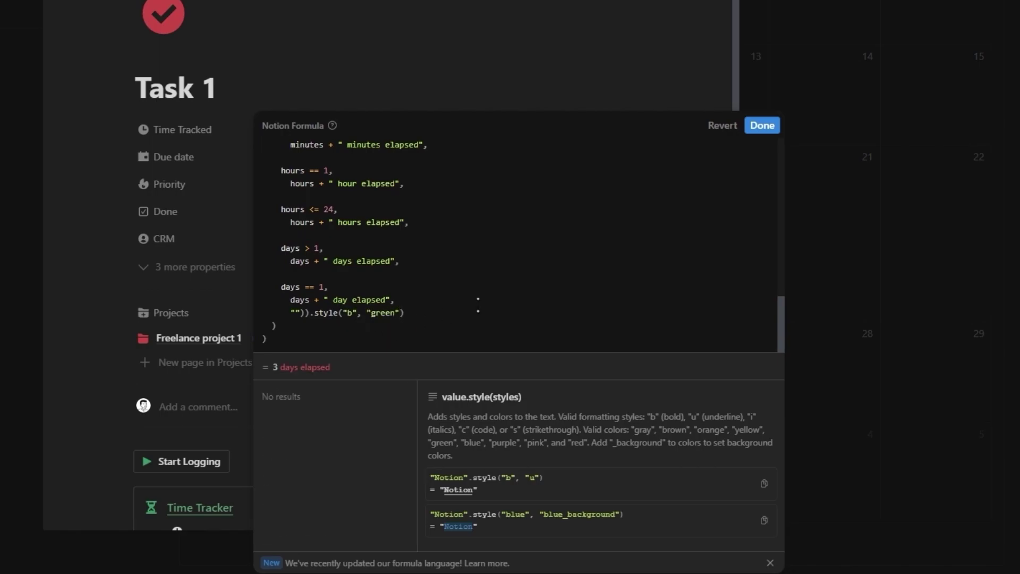
click(760, 132)
click(372, 213)
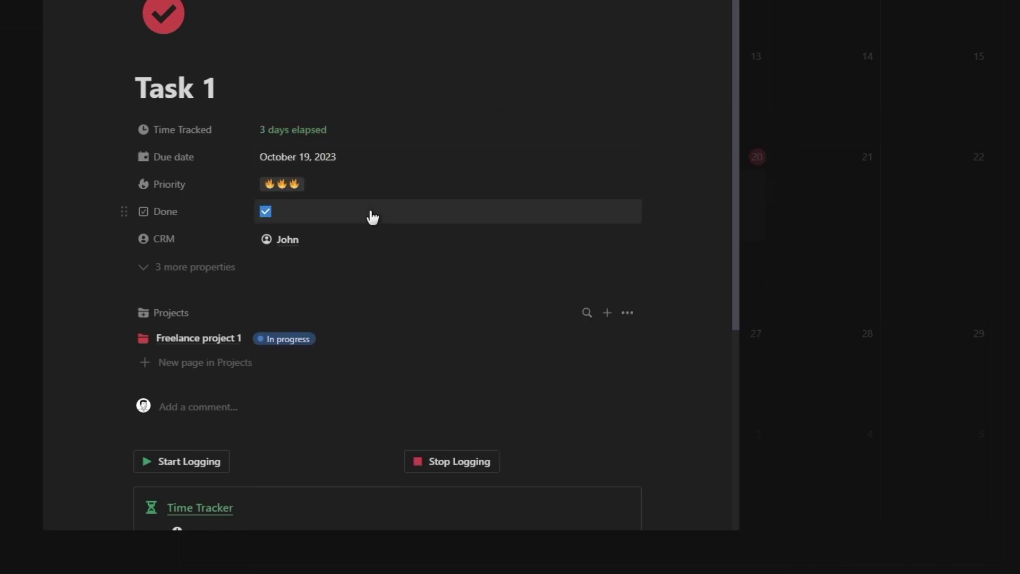
- In the Time Tracked formula, insert "✅ " + on its own line before the complete section's ifs block and save the formula
click(347, 131)
scroll(319, 223, down, 5)
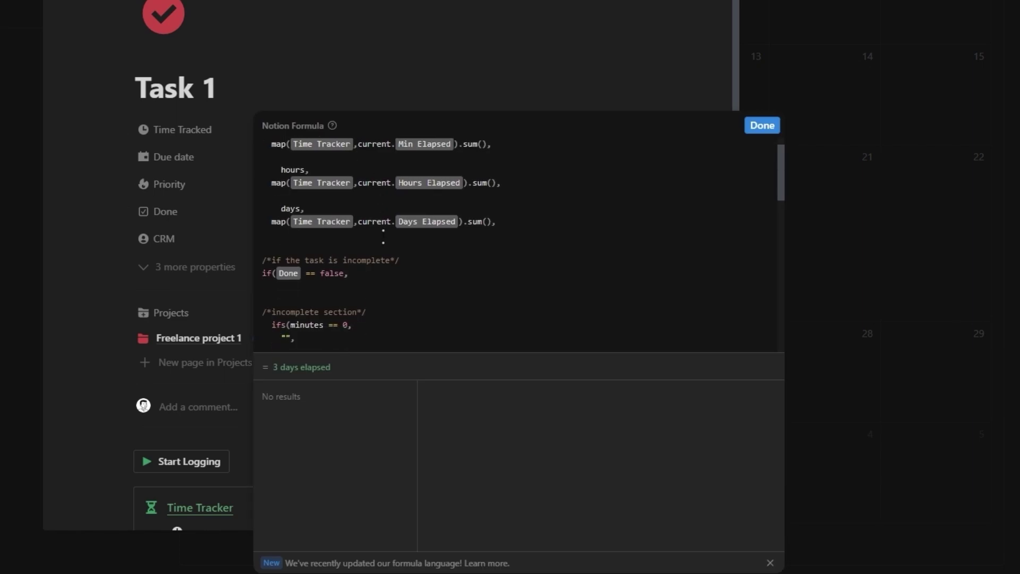
click(272, 198)
key(Return)
key(Return)
click(298, 200)
text(")
key(super+period)
click(307, 363)
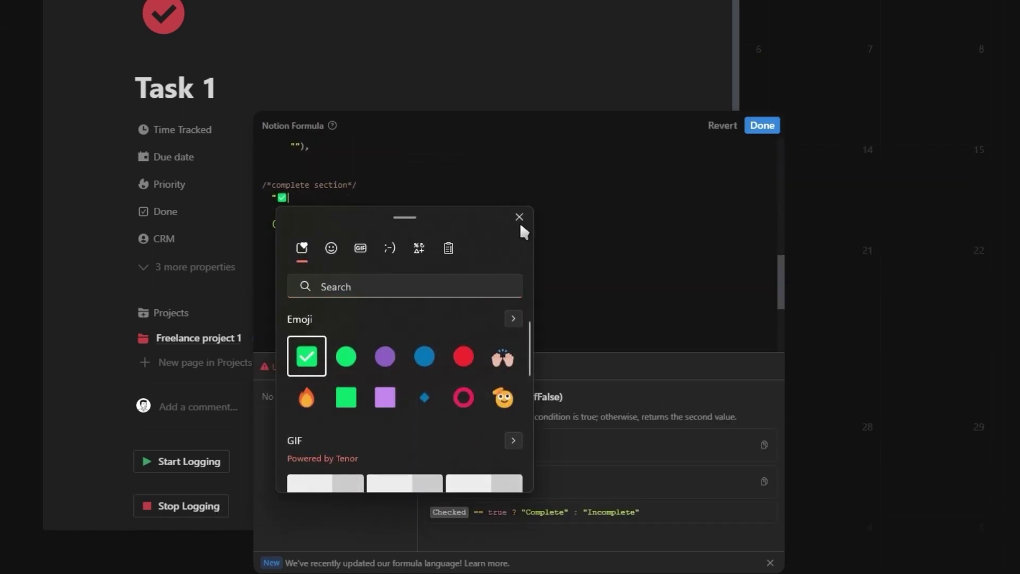
click(519, 223)
text(" +)
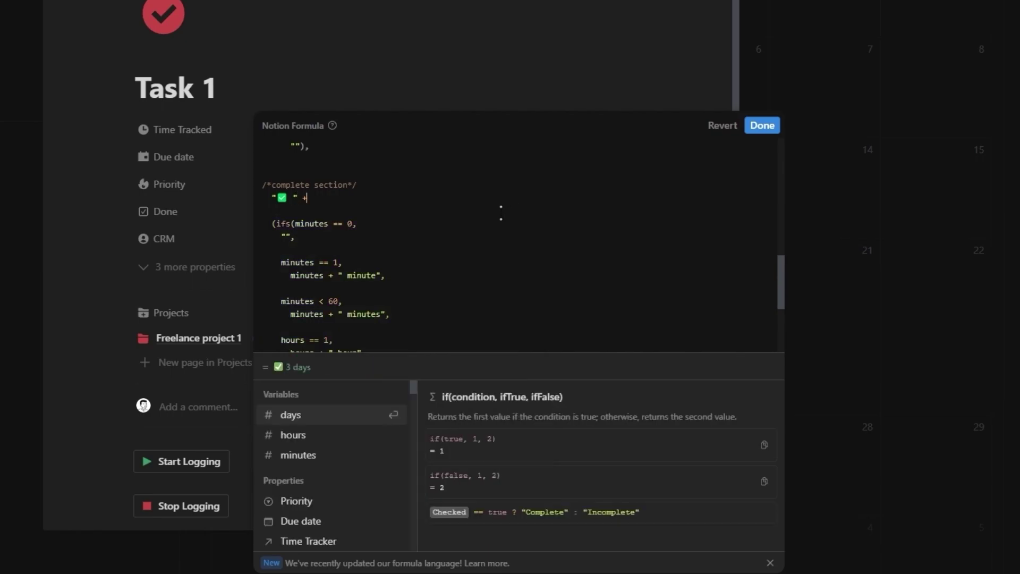
click(764, 126)
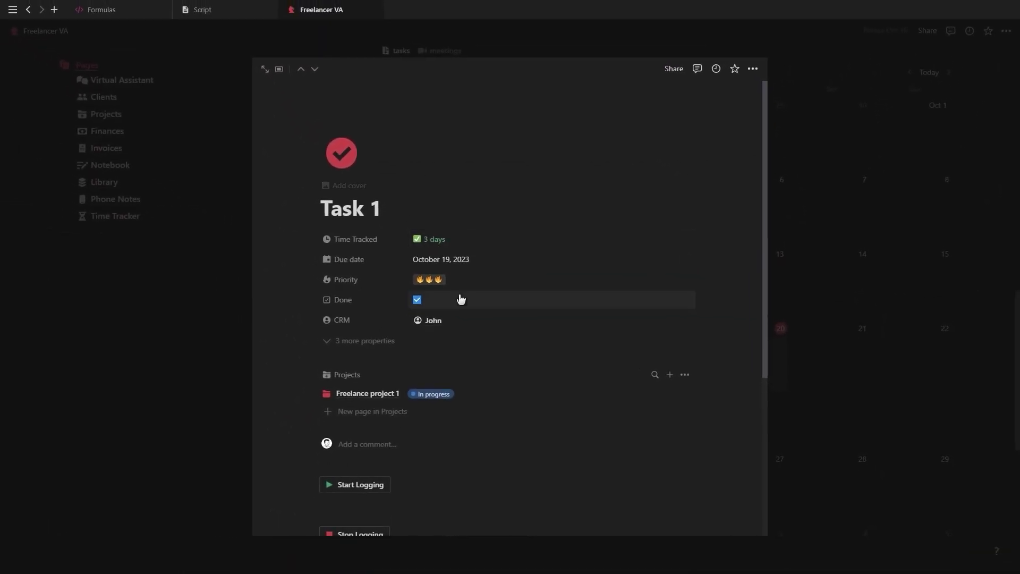
- Switch Task 1's Done status off and back on, and close the task page
click(474, 307)
click(474, 306)
click(826, 298)
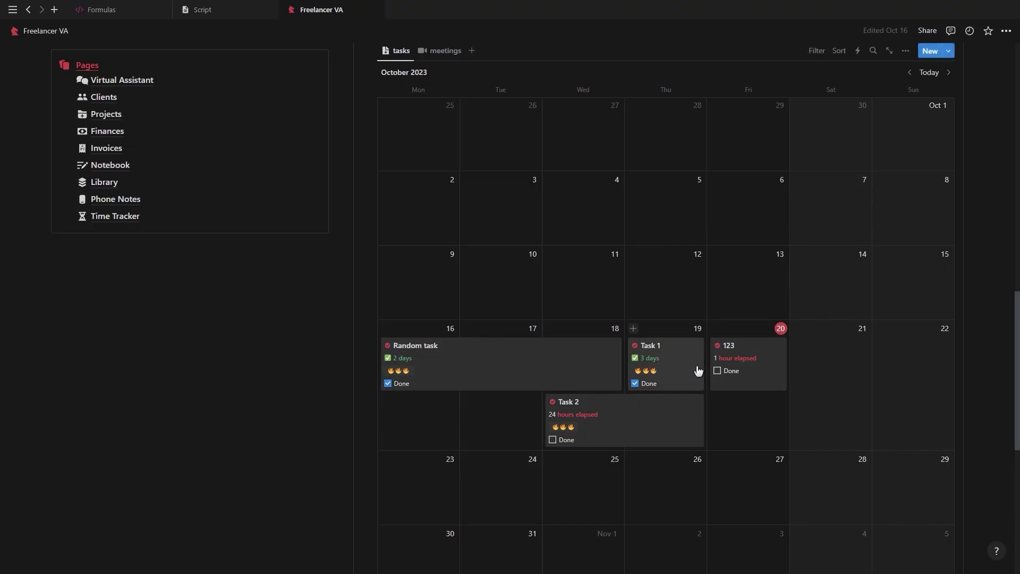
- Test the Time Tracked styling by switching task 123's Done status on and off twice in the calendar
click(718, 371)
scroll(718, 375, down, 1)
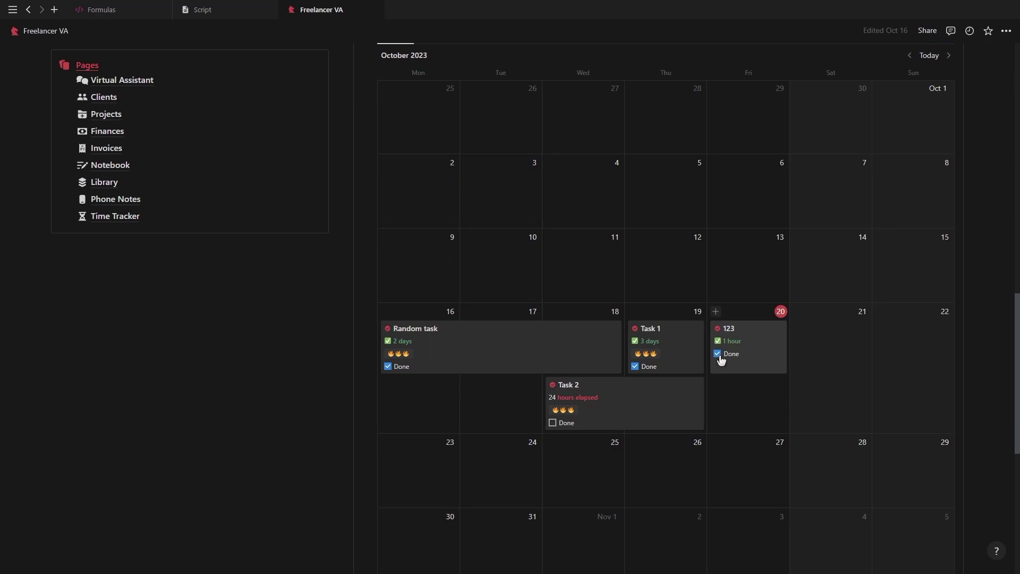
click(718, 354)
scroll(720, 357, up, 1)
click(718, 371)
scroll(720, 375, down, 1)
click(718, 354)
scroll(720, 357, up, 1)
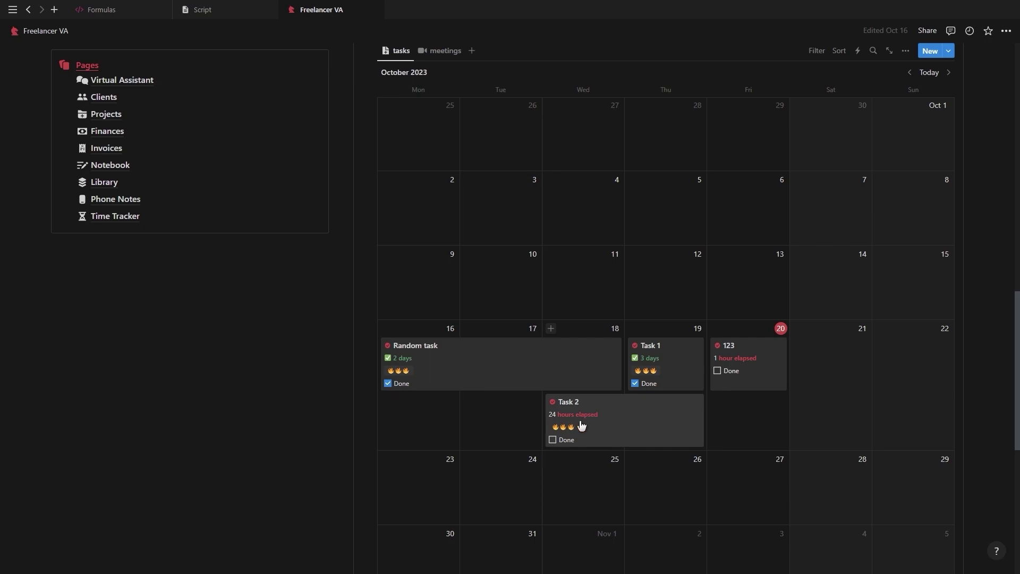